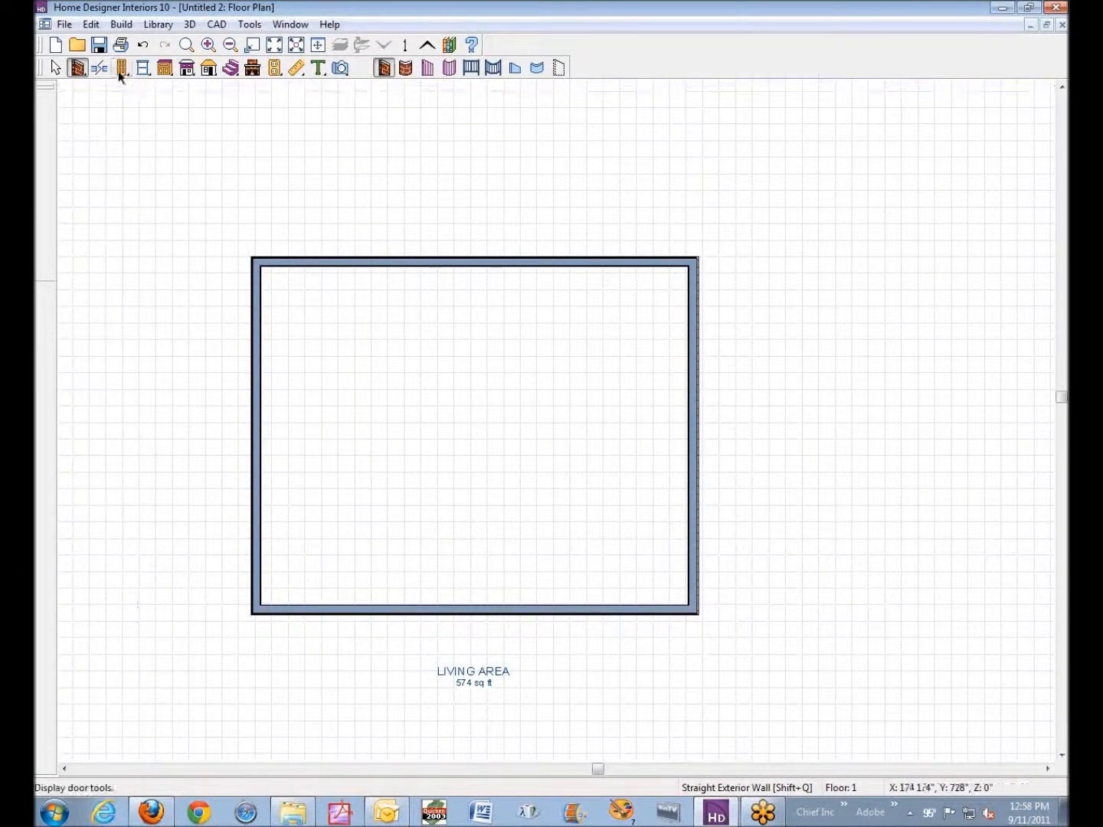
Draw straight railings around the room's upper-left corner, with a horizontal run, a vertical run and a diagonal between them.
left_click(470, 69)
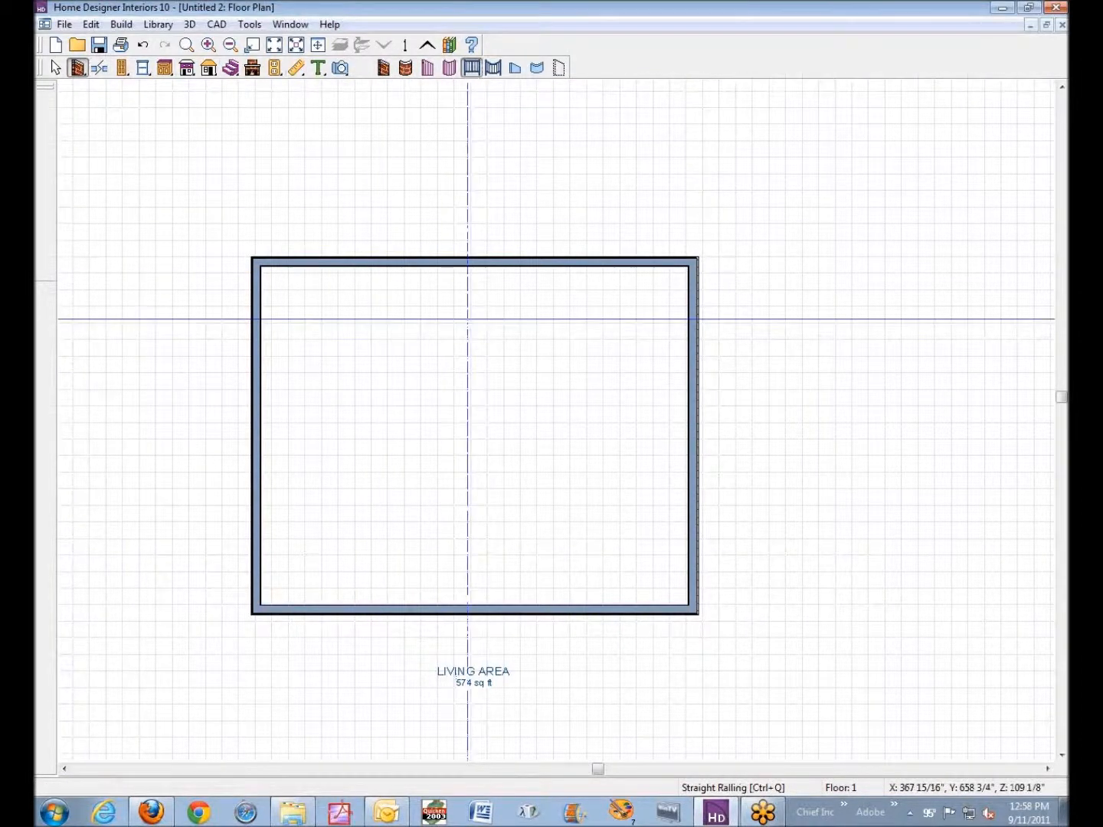
mouse_move(382, 265)
left_mouse_down()
mouse_move(387, 353)
mouse_move(337, 399)
mouse_move(261, 399)
left_mouse_up()
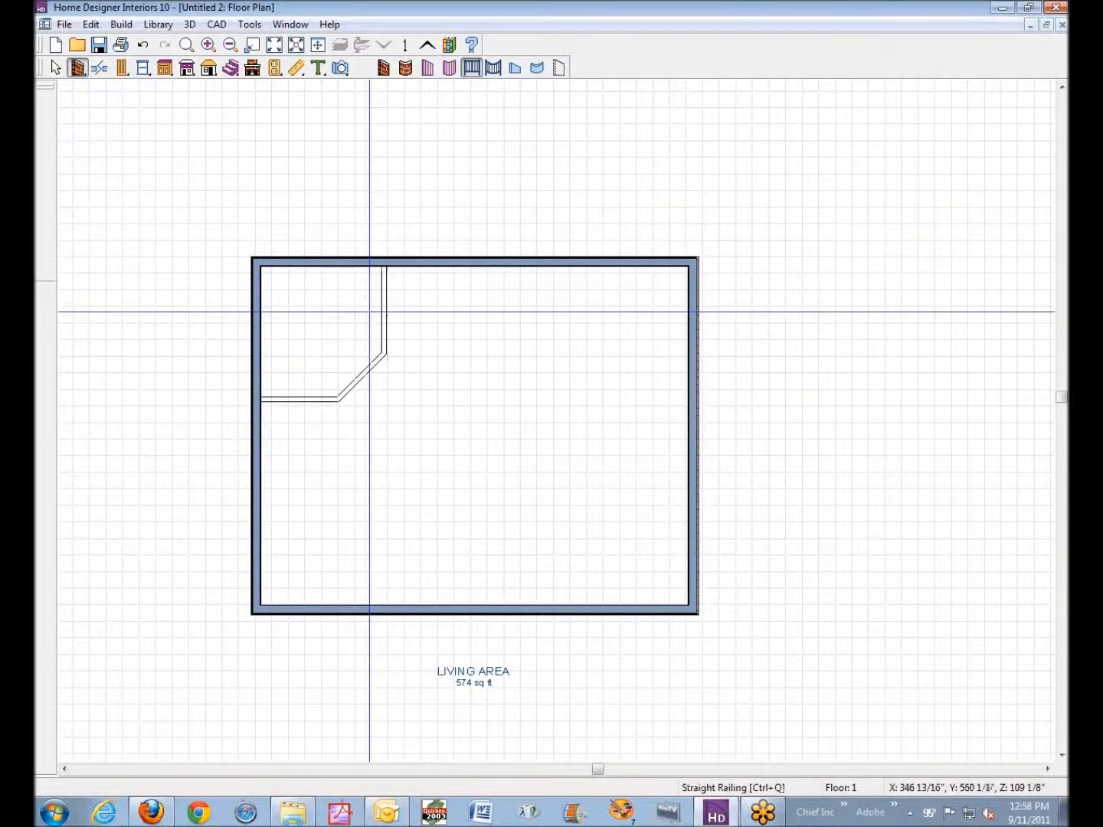
scroll(340, 334, "up", 3)
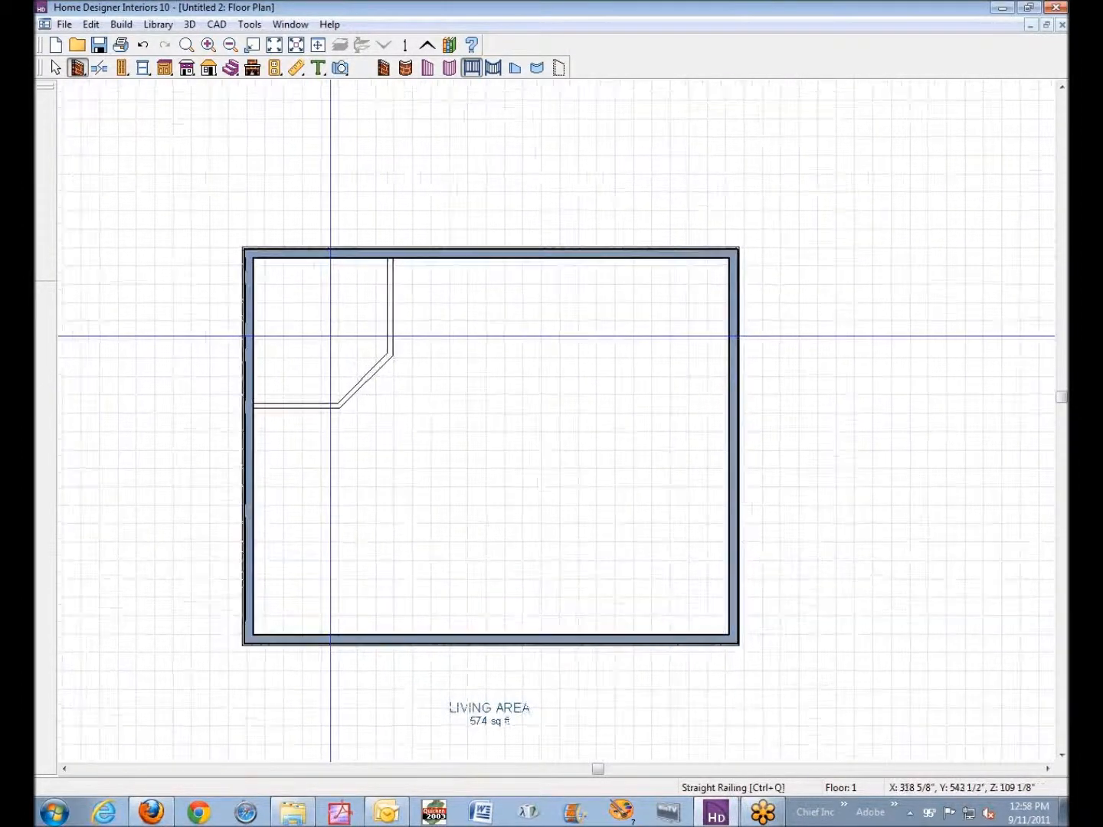
Move the horizontal railing to about 5'-11" from the top wall, and shift the diagonal railing inward until it is about 6'-5" long.
right_click(296, 481)
left_click(310, 490)
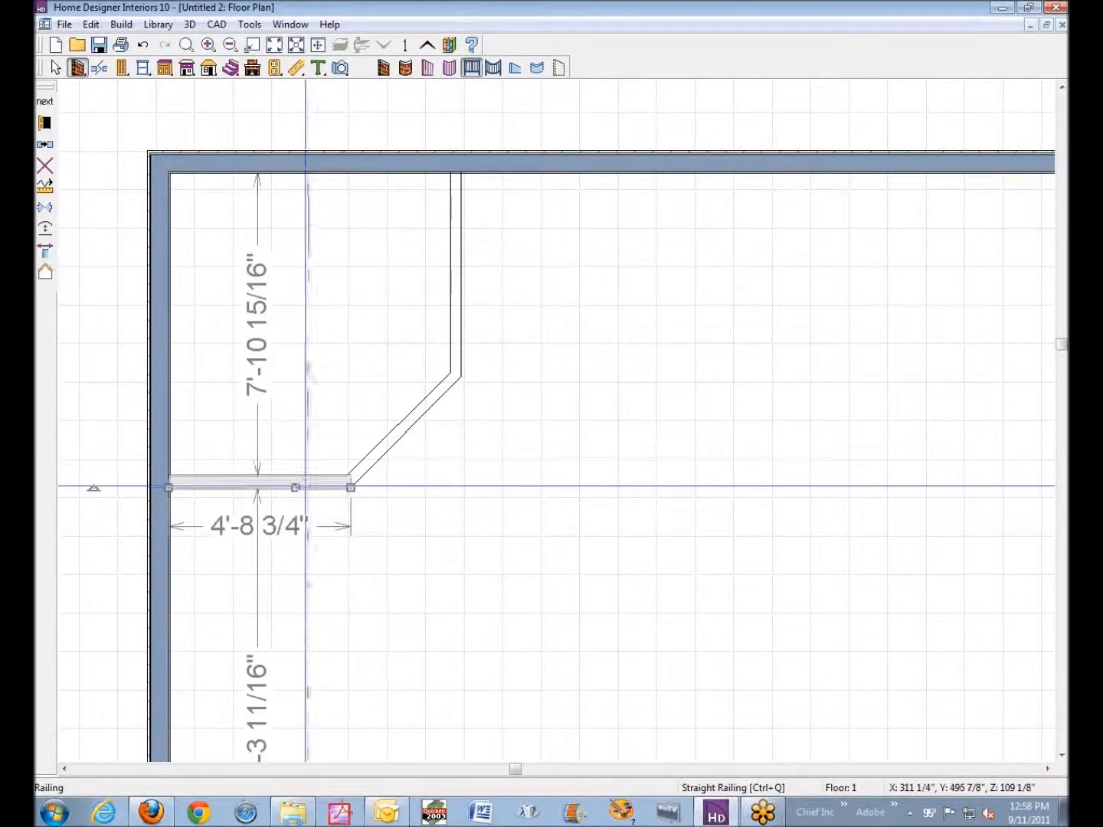
left_click_drag(296, 487, 314, 406)
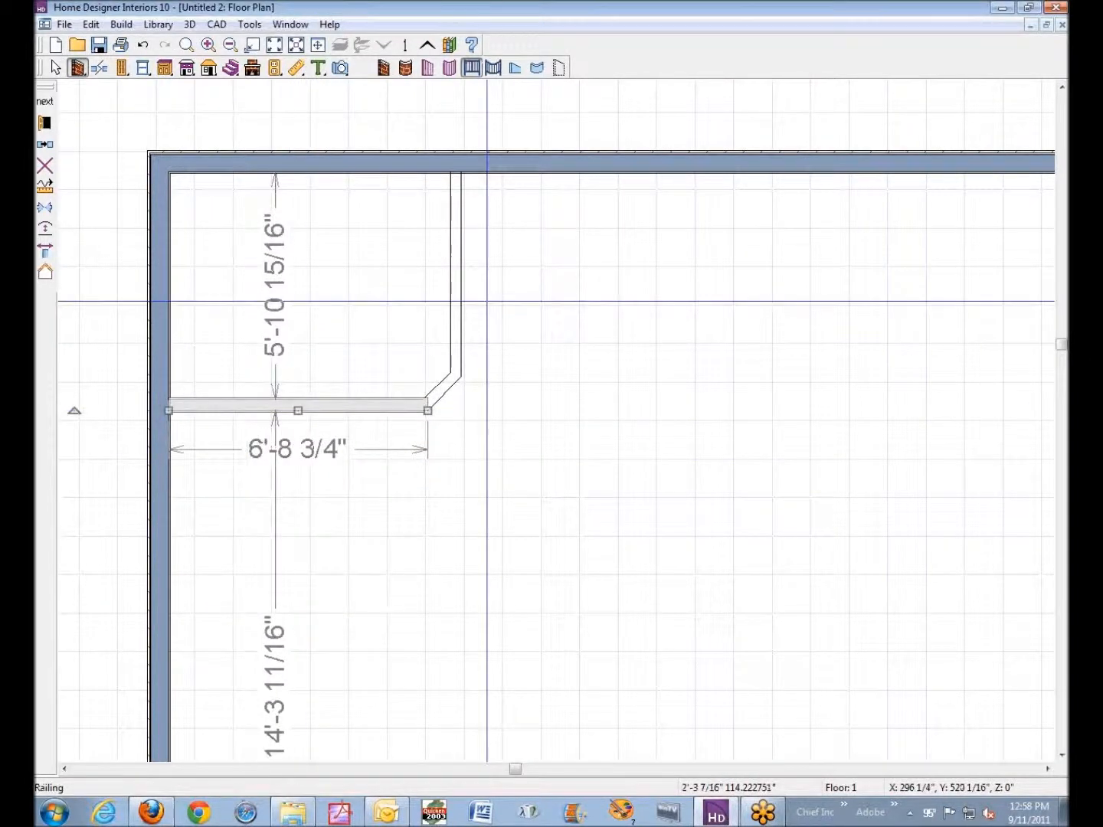
right_click(452, 383)
left_click(458, 392)
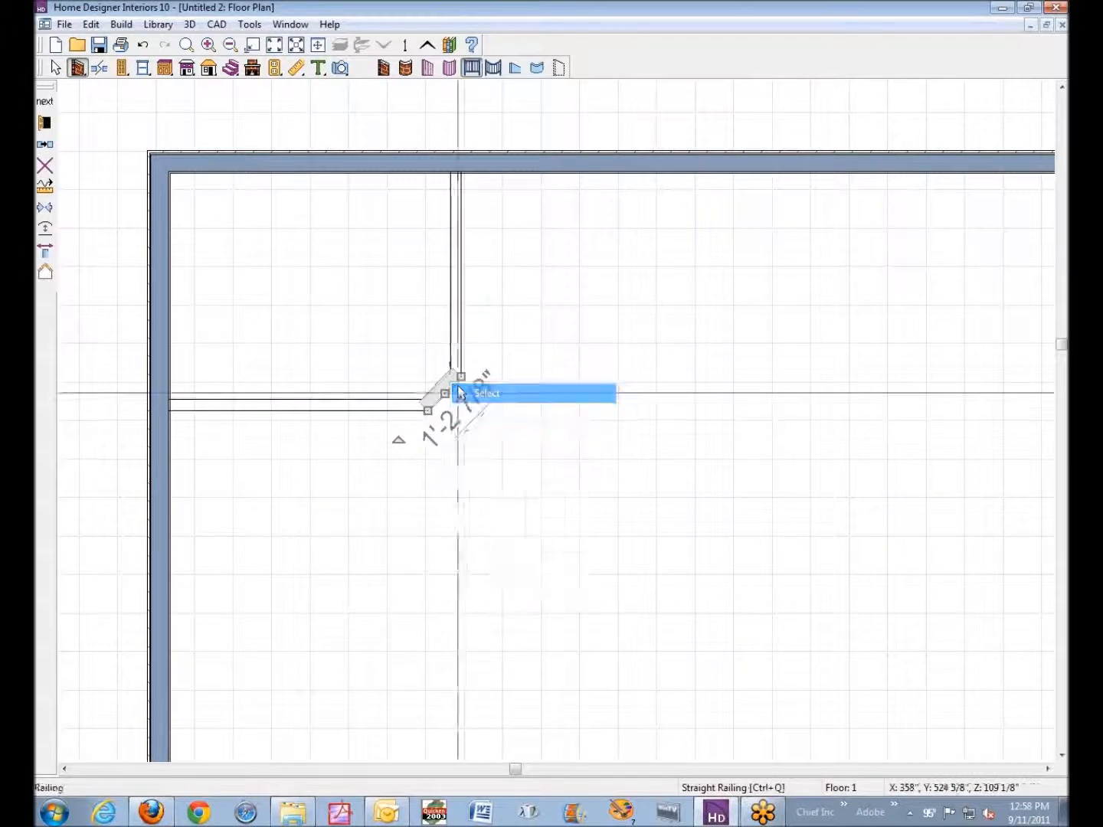
left_click_drag(444, 389, 352, 340)
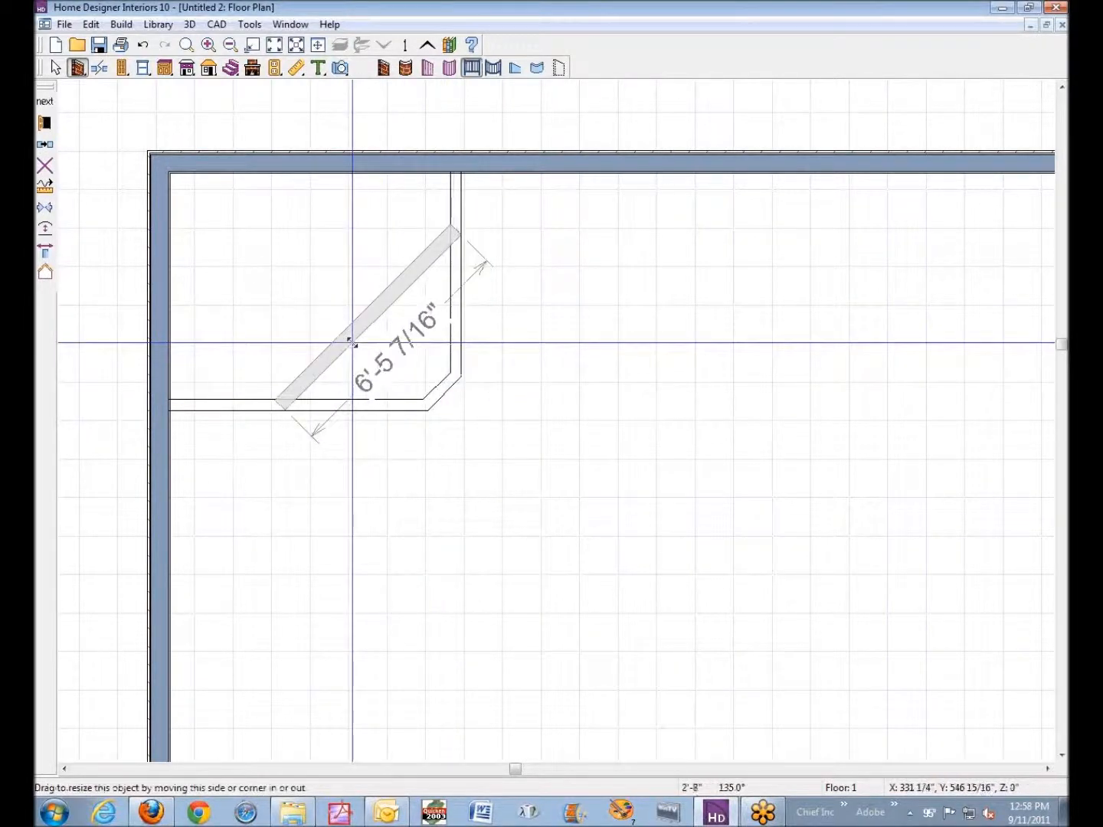
Move the vertical railing toward the left wall and set its distance from that wall to 4'.
right_click(466, 196)
left_click(465, 199)
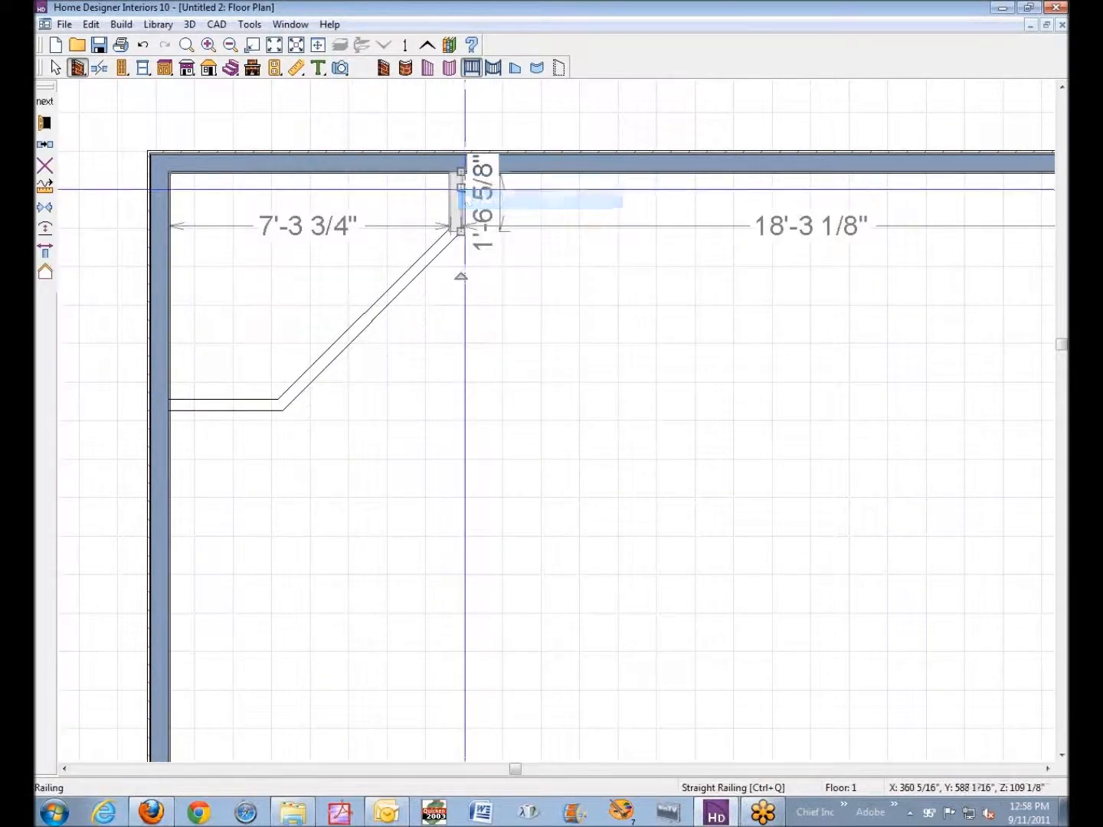
left_click_drag(462, 187, 368, 225)
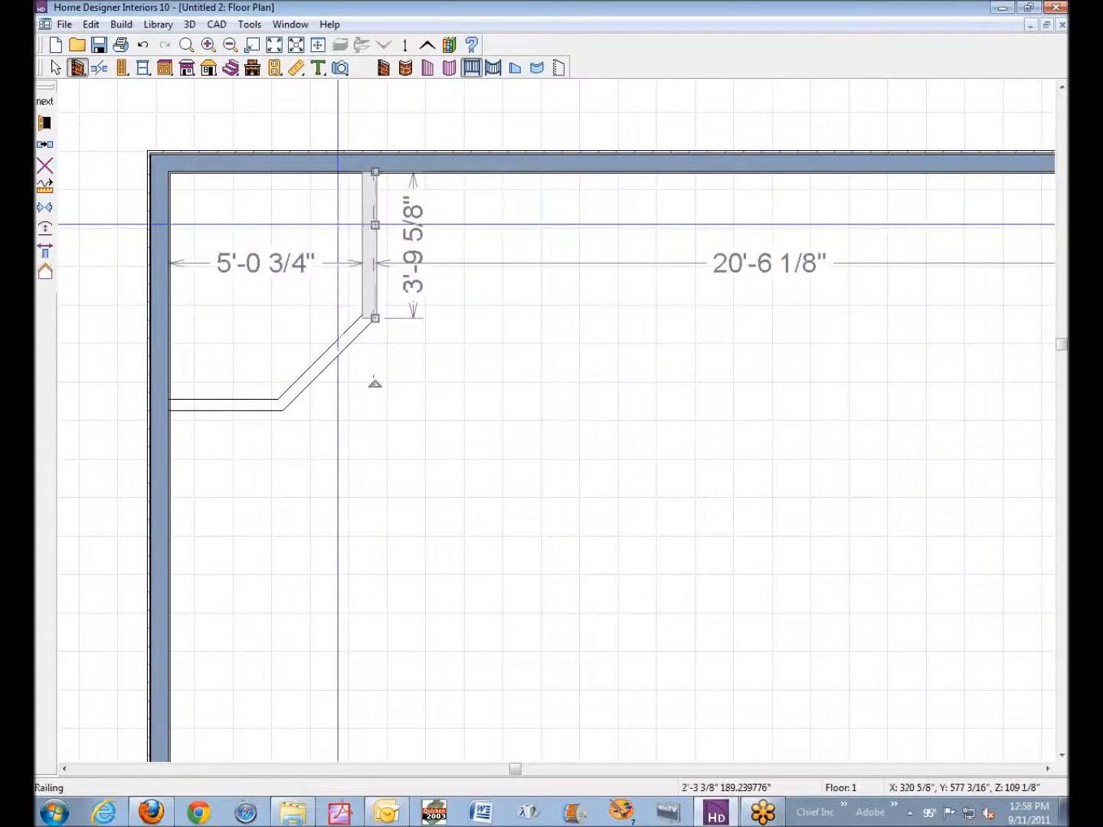
left_click(262, 263)
type("4")
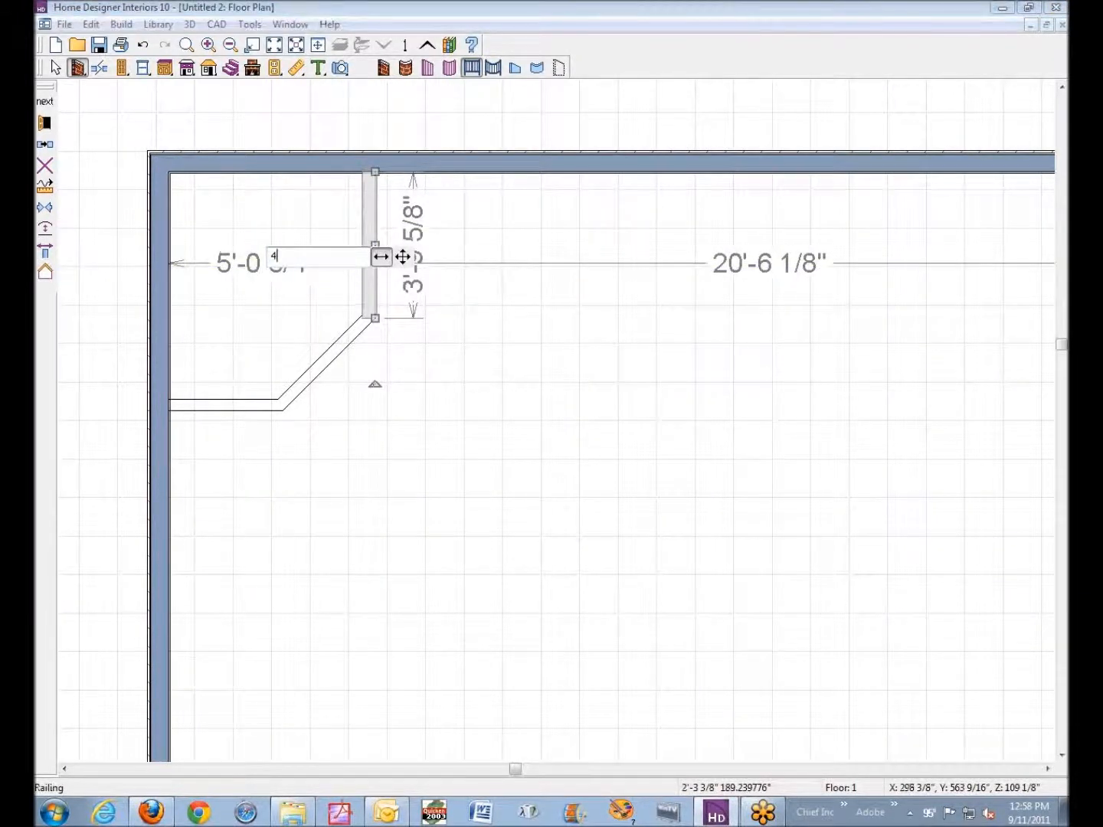
key("Return")
key("Escape")
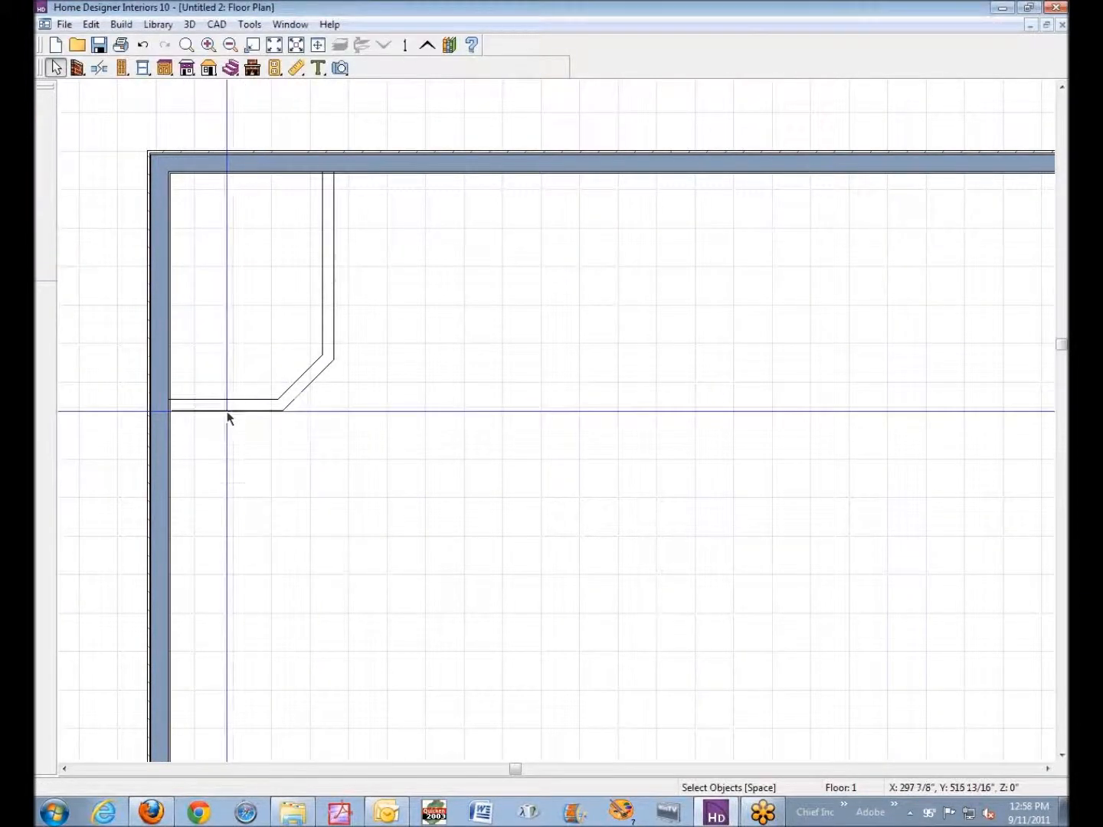
left_click(231, 412)
left_click(300, 386)
left_click(242, 419)
left_click(234, 406)
left_click(209, 313)
key("BackSpace")
key("Escape")
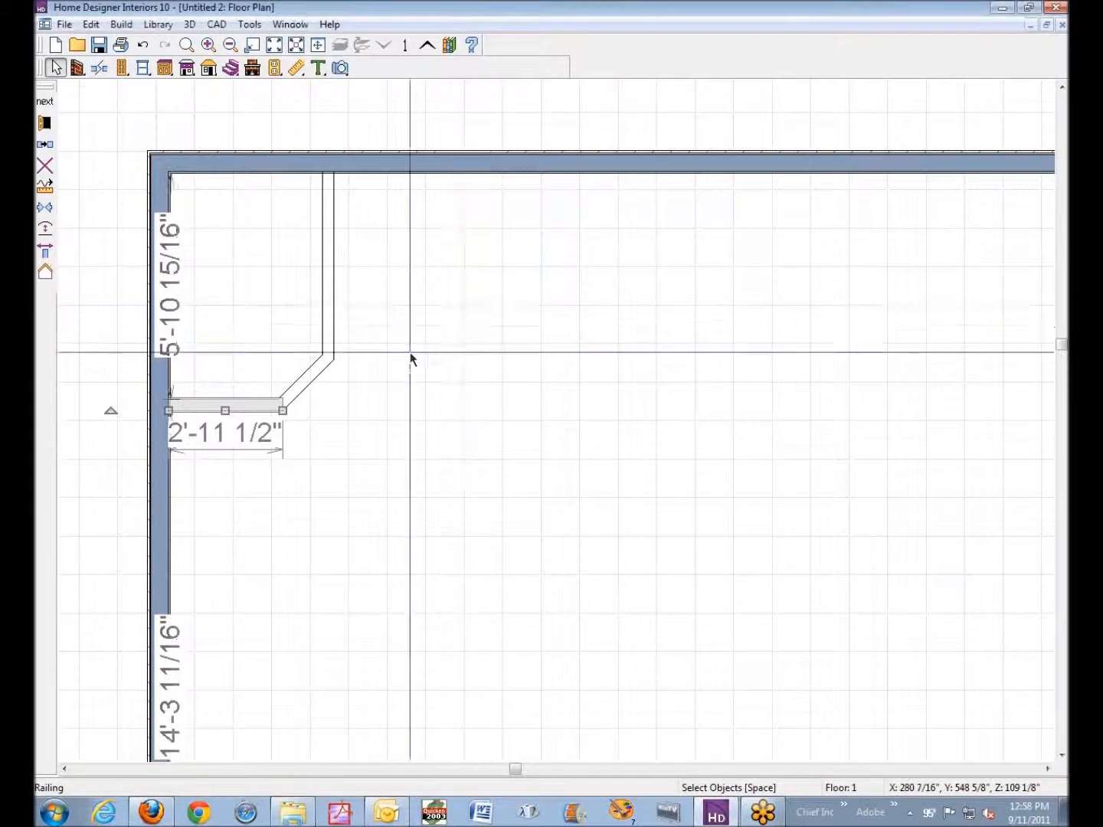
Shift the diagonal railing about 11" inward toward the room's upper-left corner, shortening both adjoining railings.
left_click(336, 387)
left_click(306, 381)
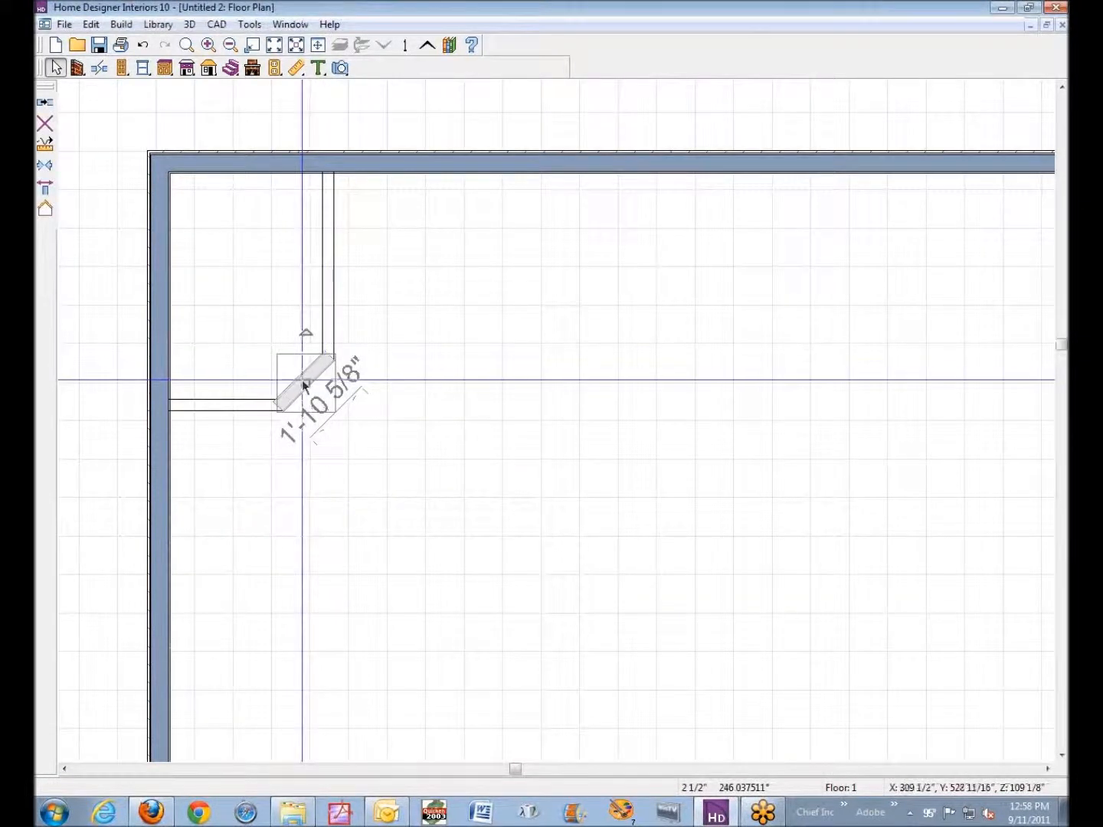
left_click(306, 380)
left_click(314, 379)
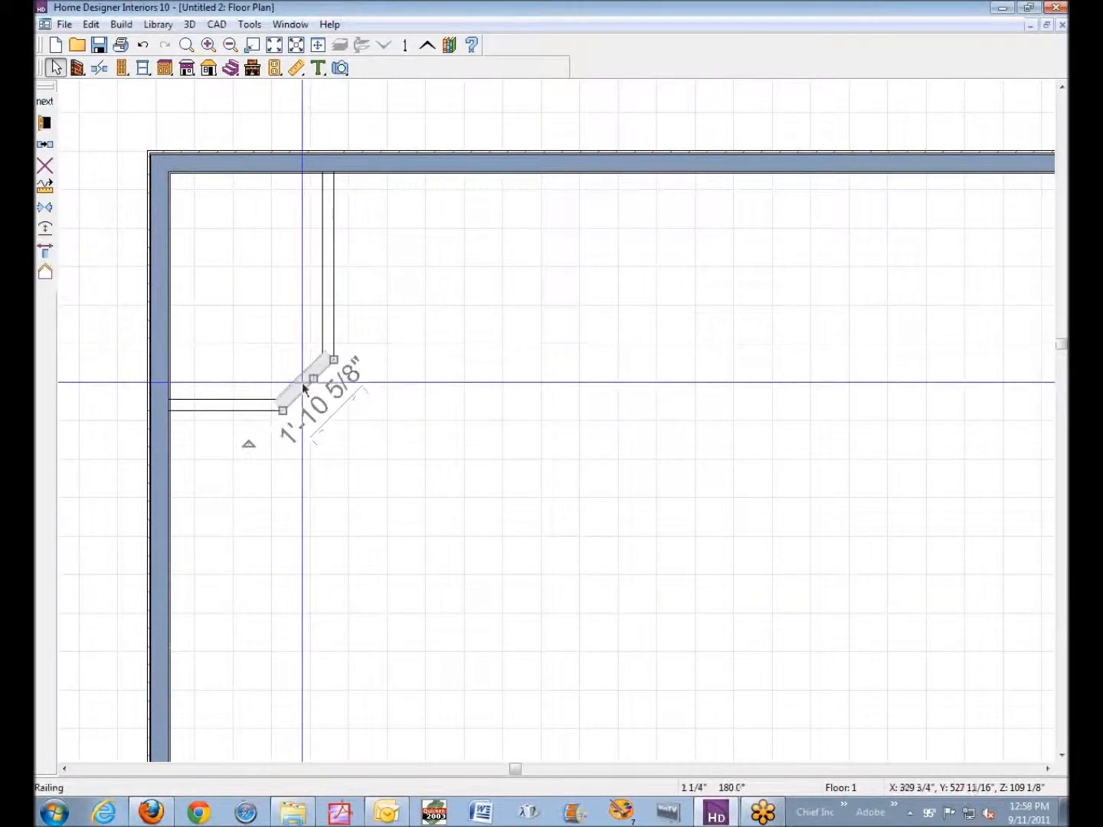
left_click_drag(312, 380, 202, 411)
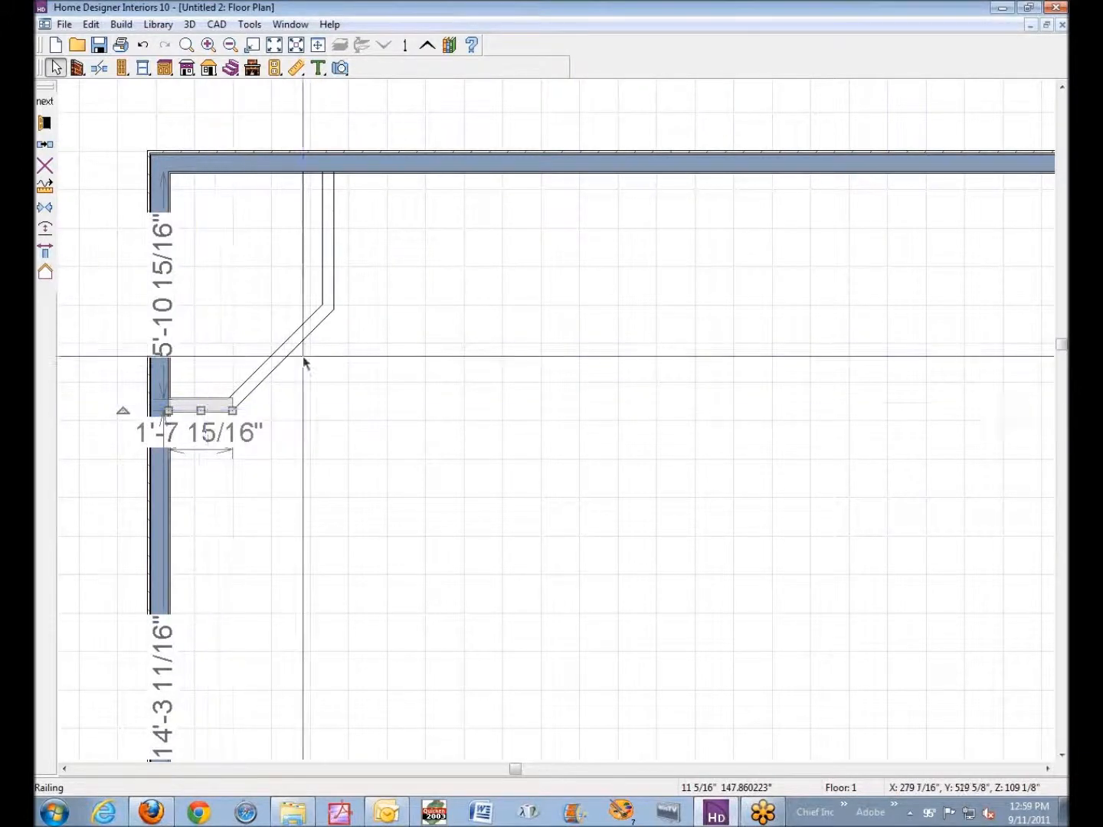
Move the horizontal railing toward the top wall and set its distance from that wall to 4'.
left_click_drag(212, 412, 216, 351)
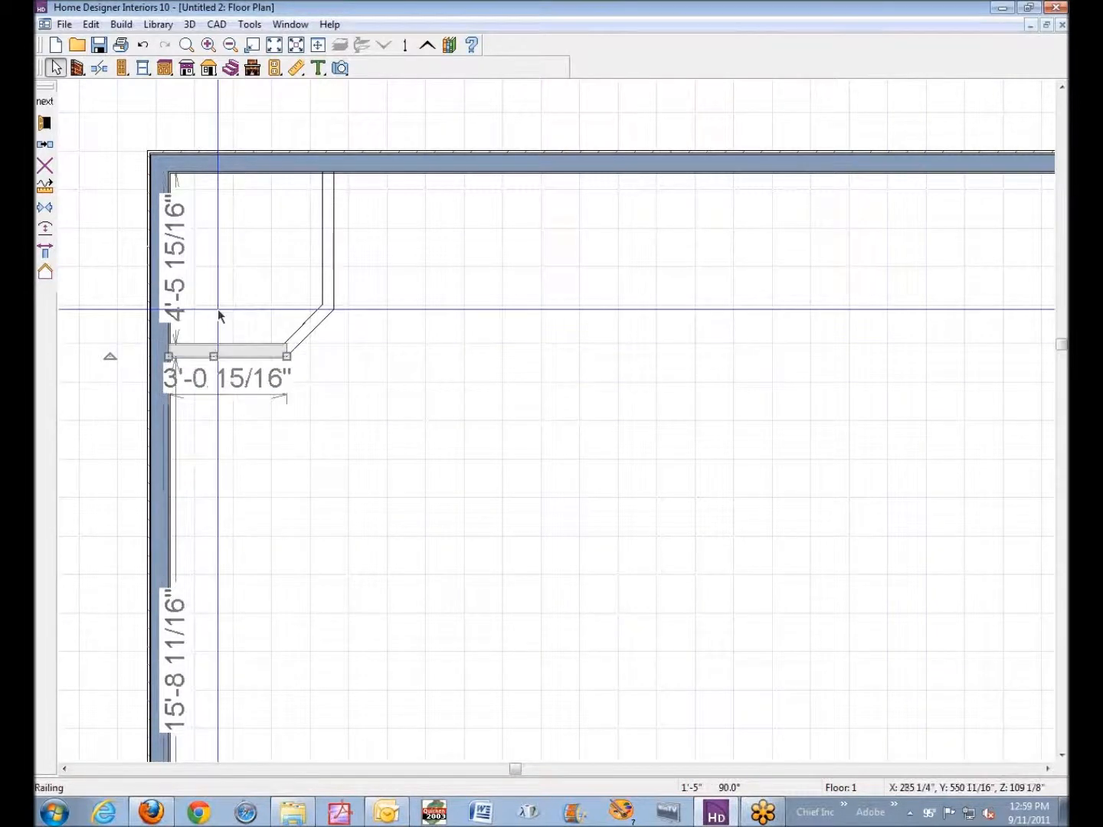
left_click(186, 286)
type("4")
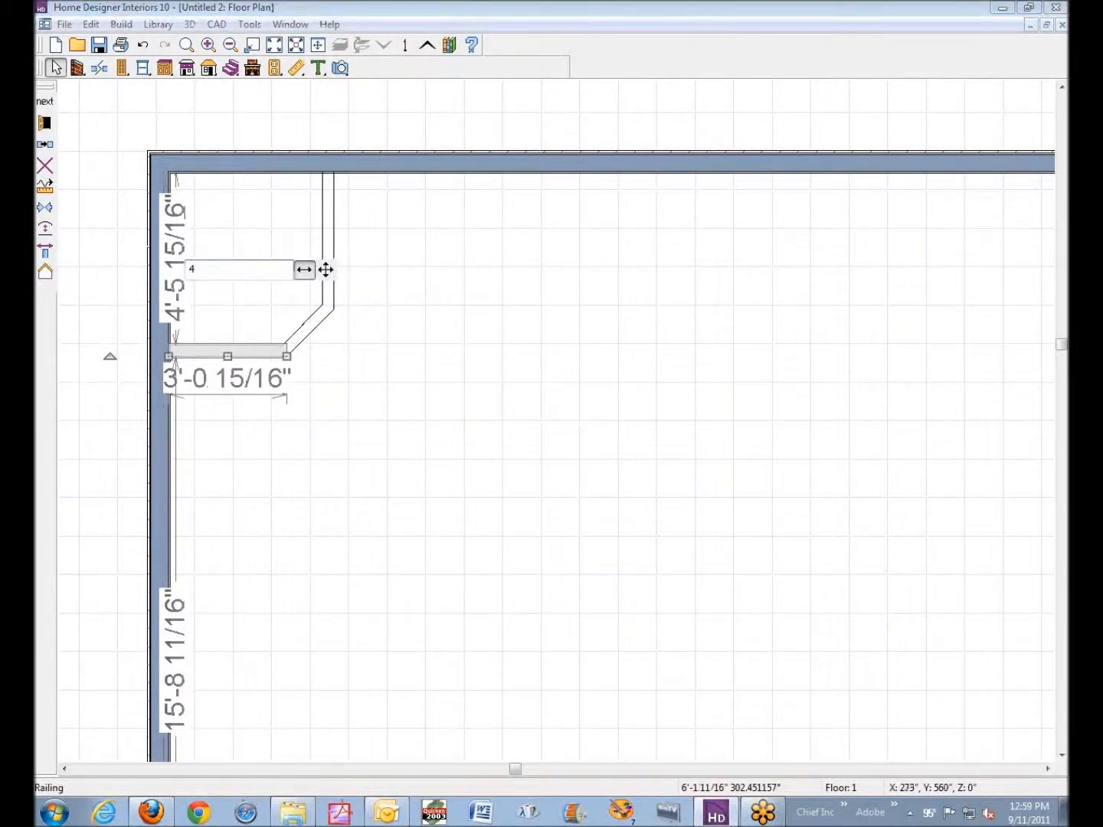
type("'")
key("Return")
key("Escape")
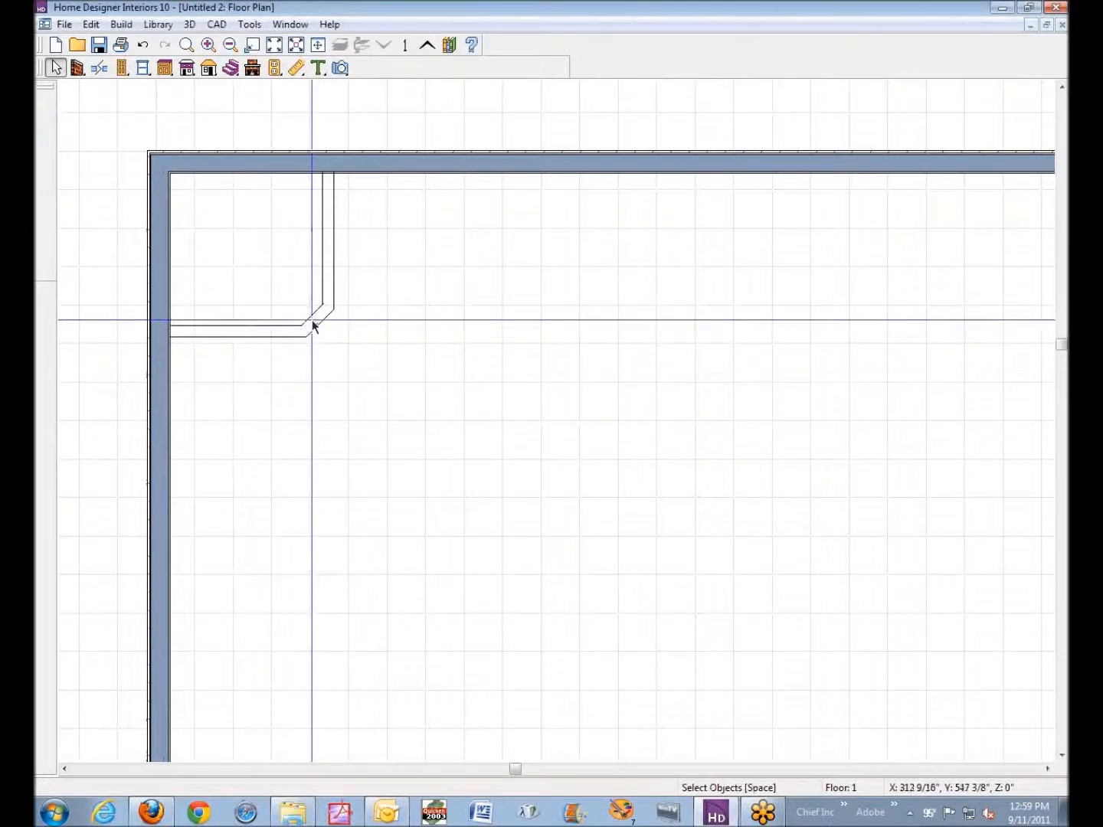
Set the diagonal railing's distance from the room's upper-left corner to 4'.
left_click(312, 319)
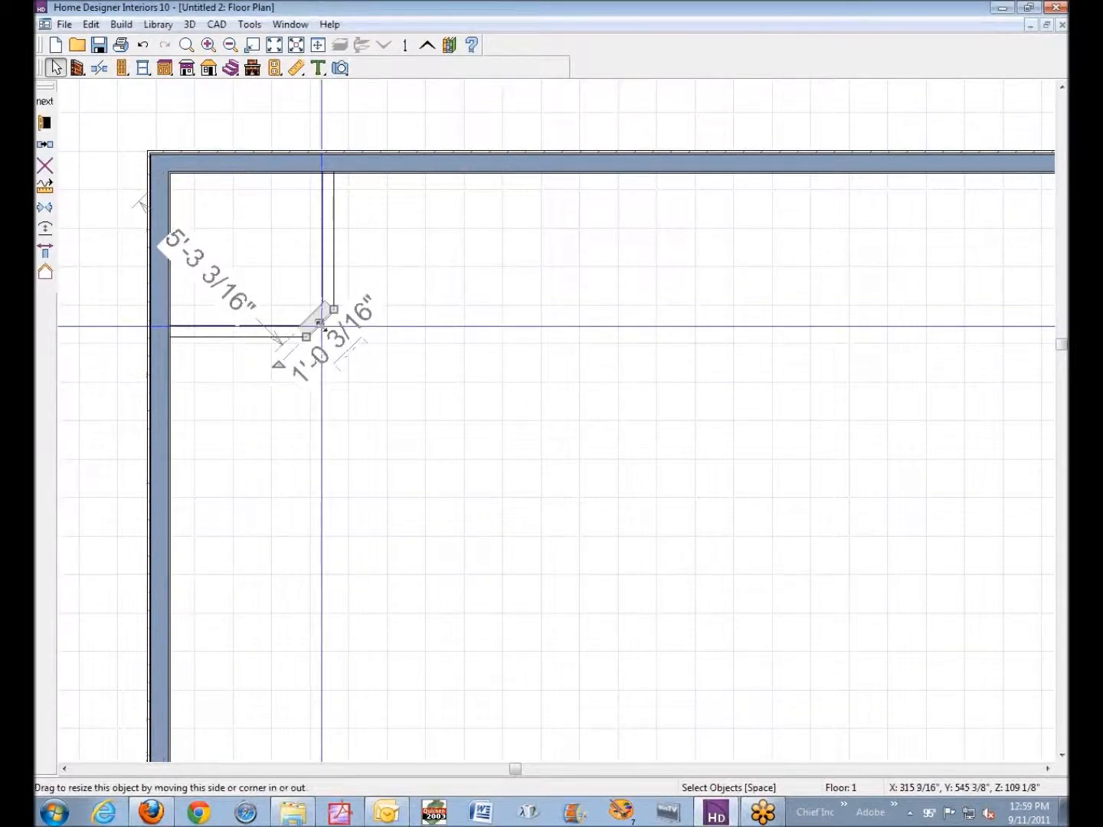
left_click(222, 284)
type("4")
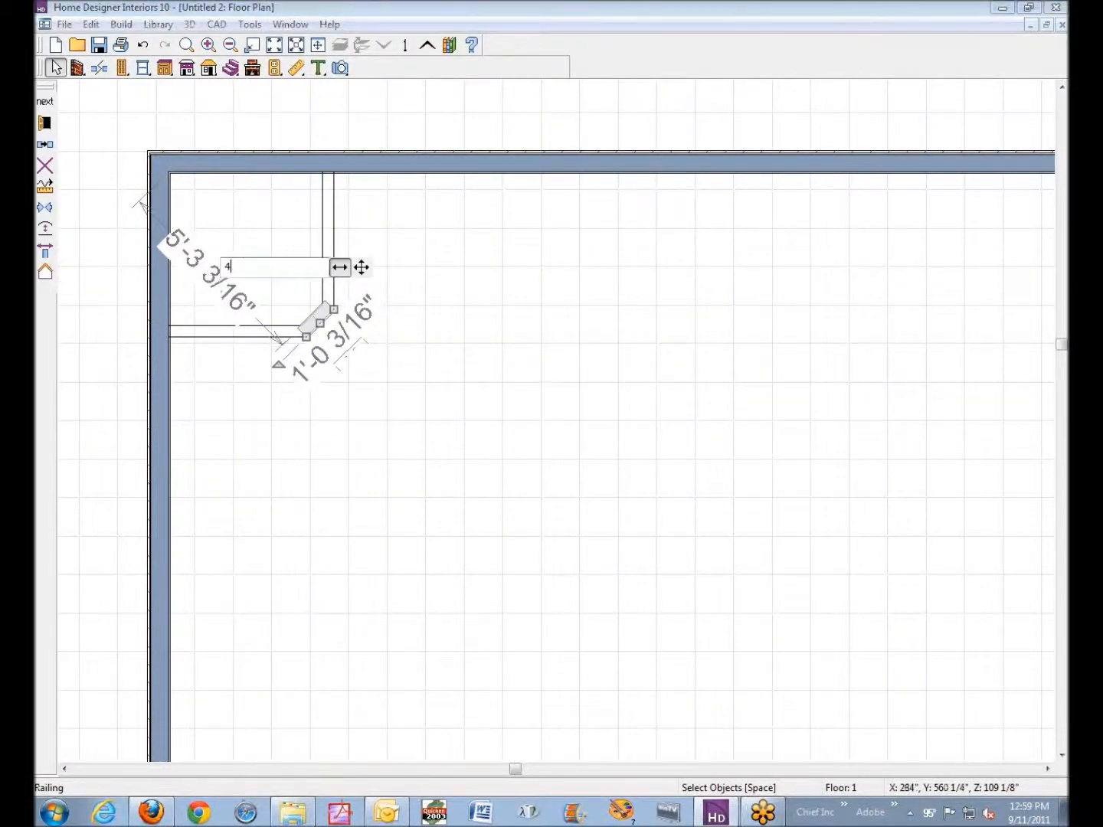
key("Return")
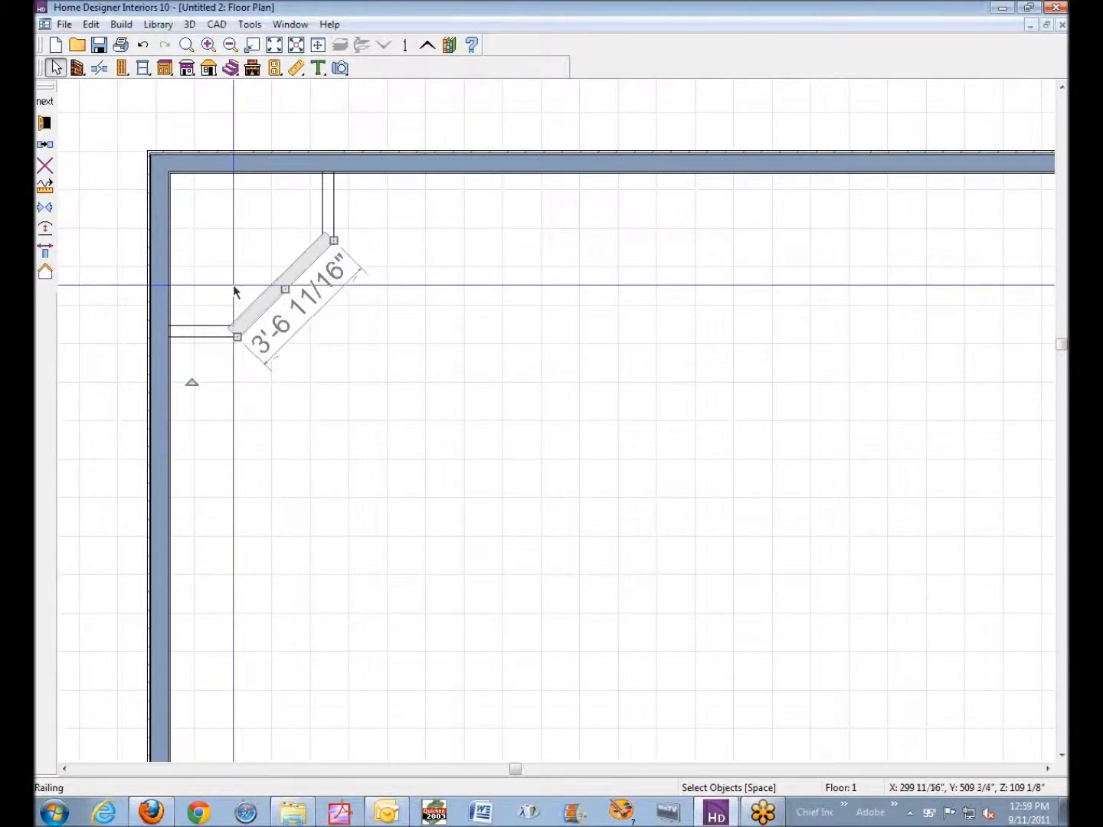
left_click(403, 265)
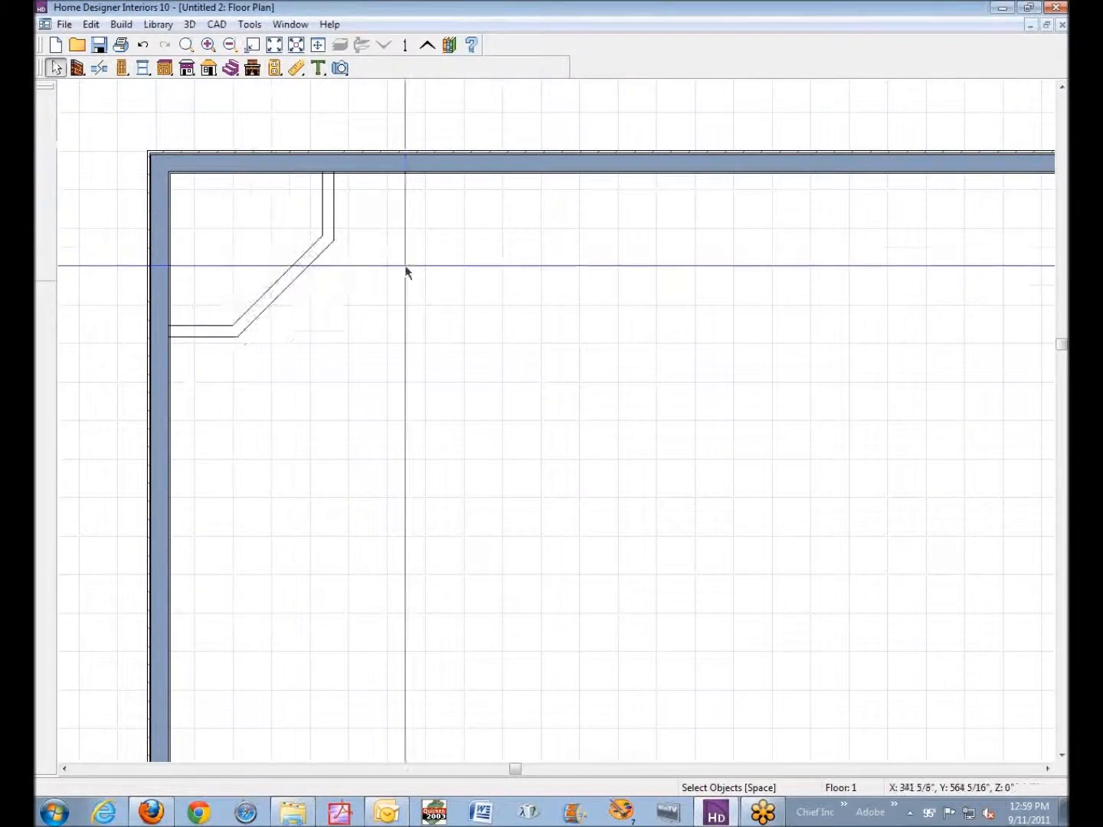
Shift the diagonal railing outward by about 6" and check the lengths of both adjoining railings.
left_click(278, 290)
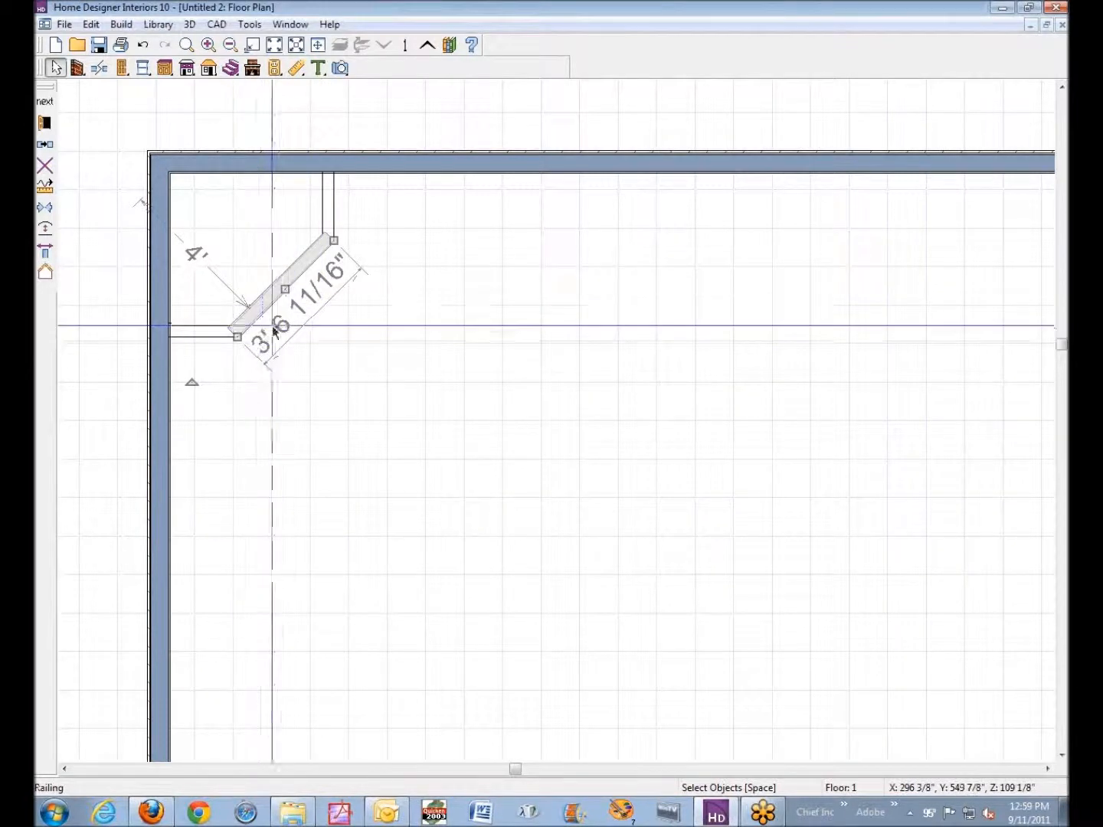
left_click_drag(286, 291, 264, 328)
left_click(209, 335)
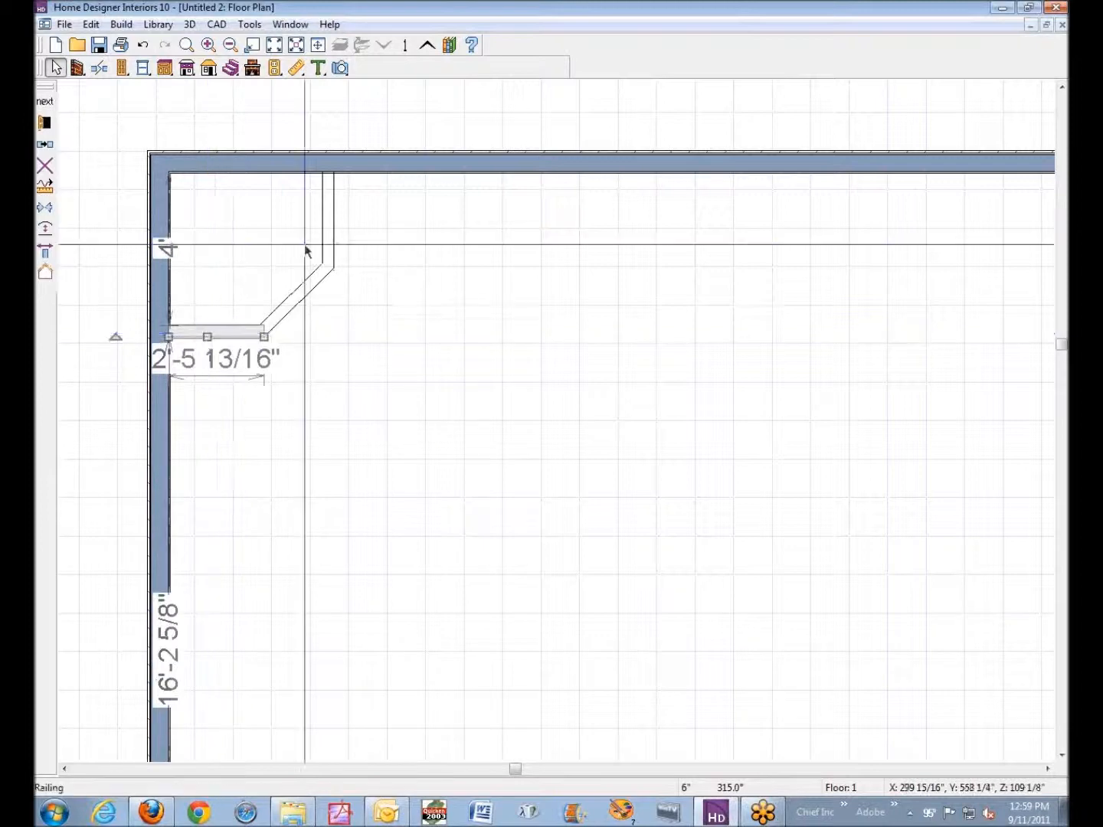
left_click(328, 221)
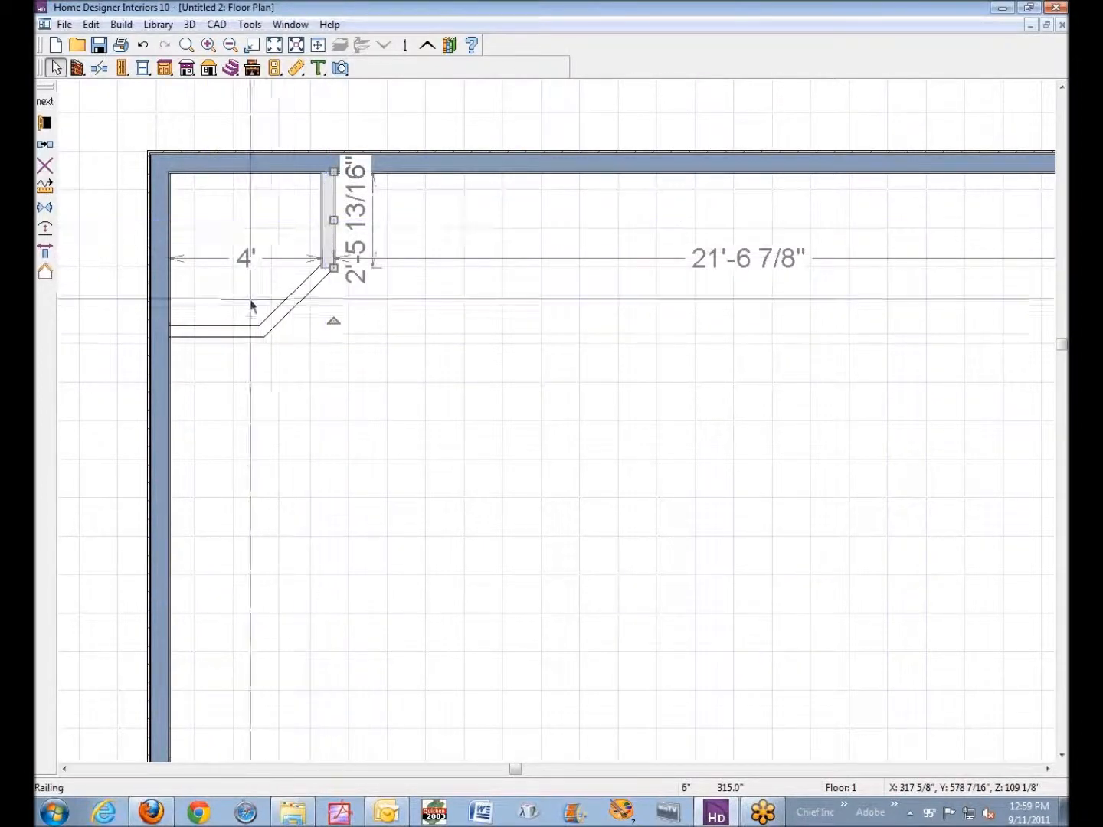
left_click(226, 330)
left_click(296, 307)
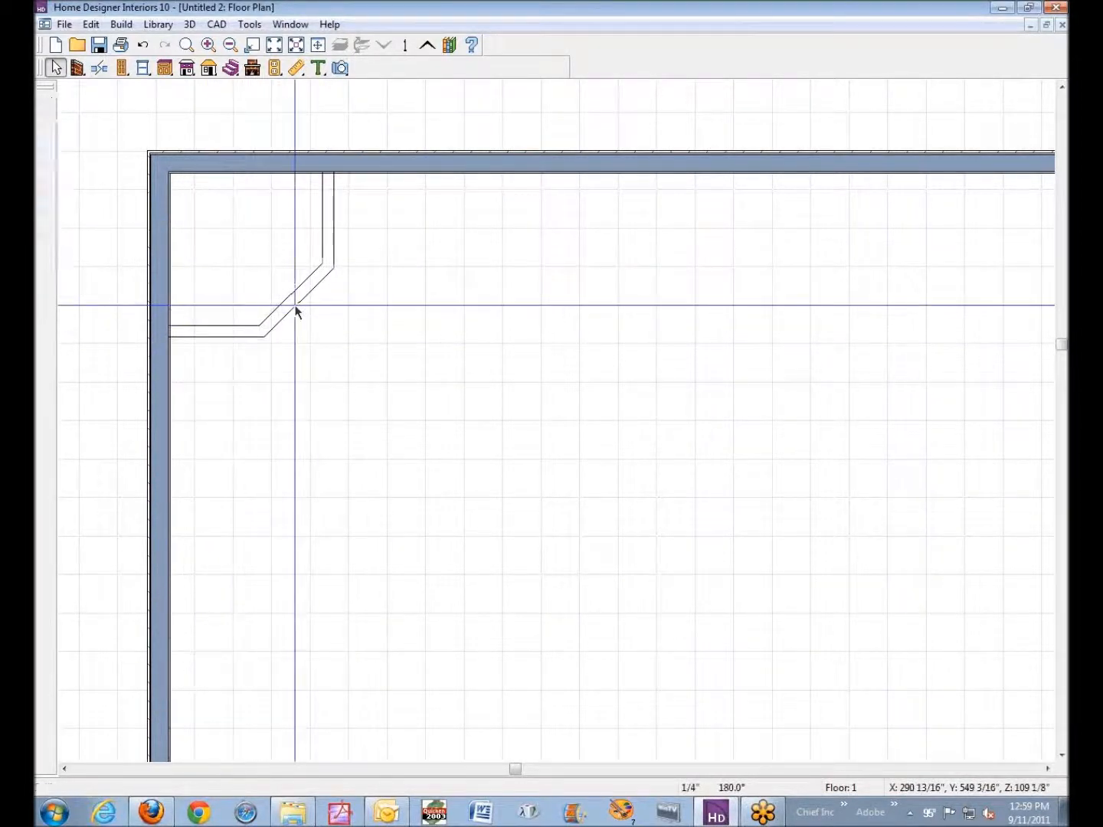
key("Escape")
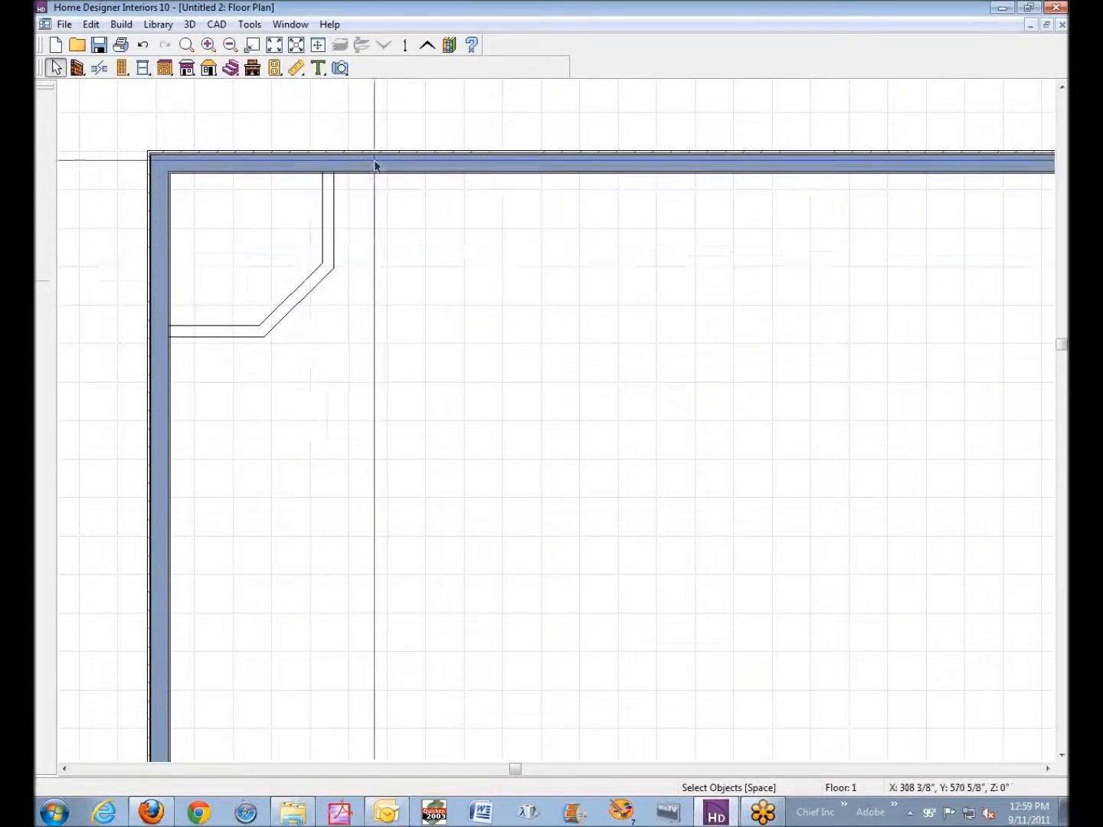
Place a hinged door in the diagonal railing and open the door's specification.
left_click(122, 67)
right_click(294, 298)
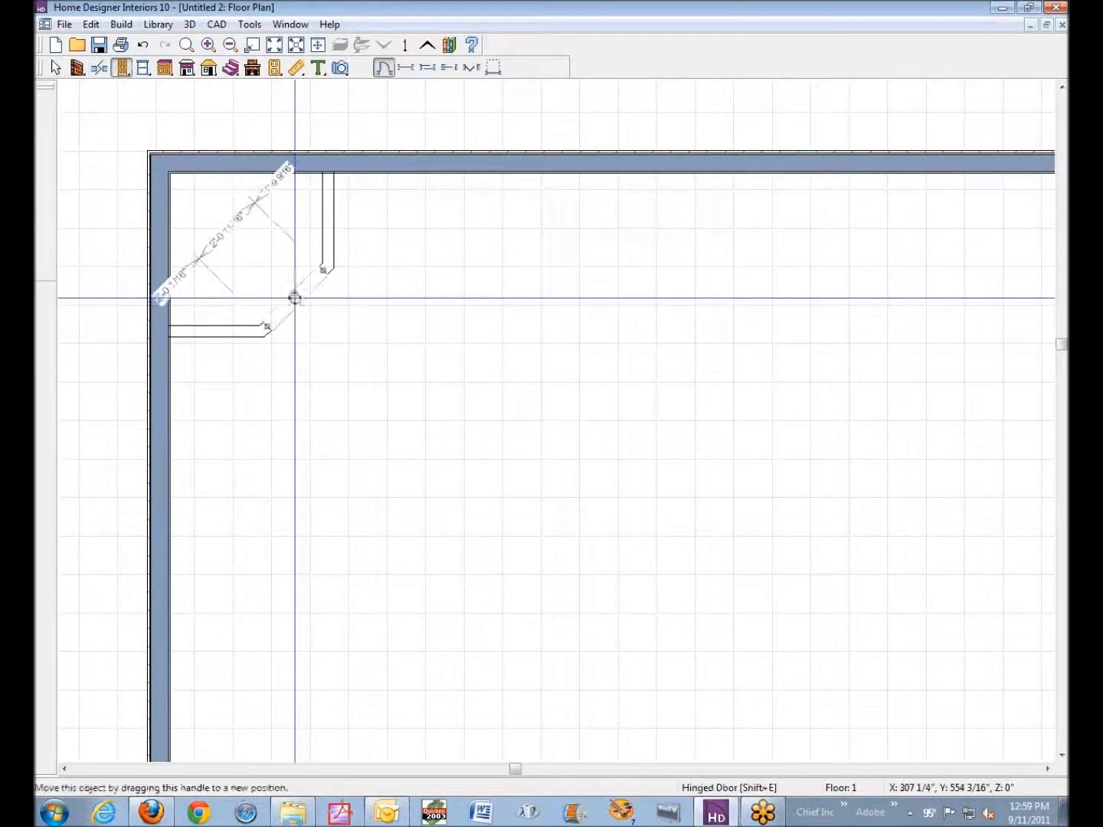
left_click(342, 348)
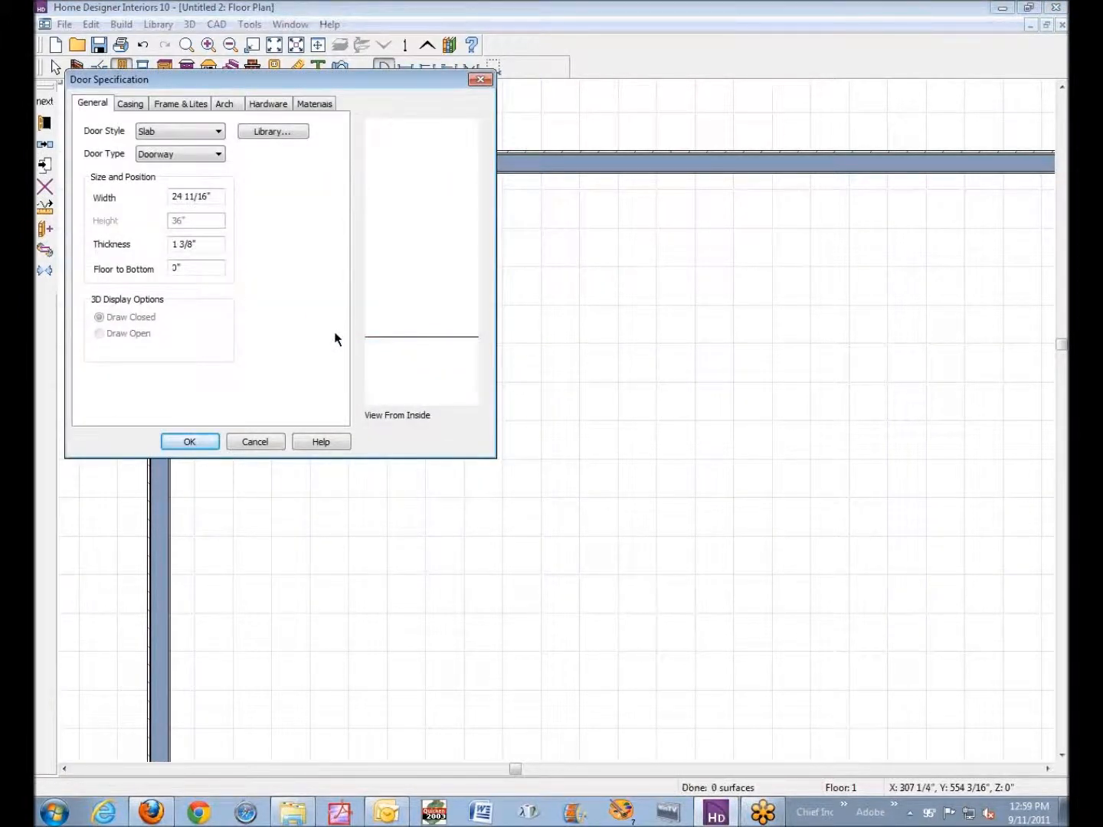
Set the door's type to Hinged and its style to Slab.
left_click(219, 155)
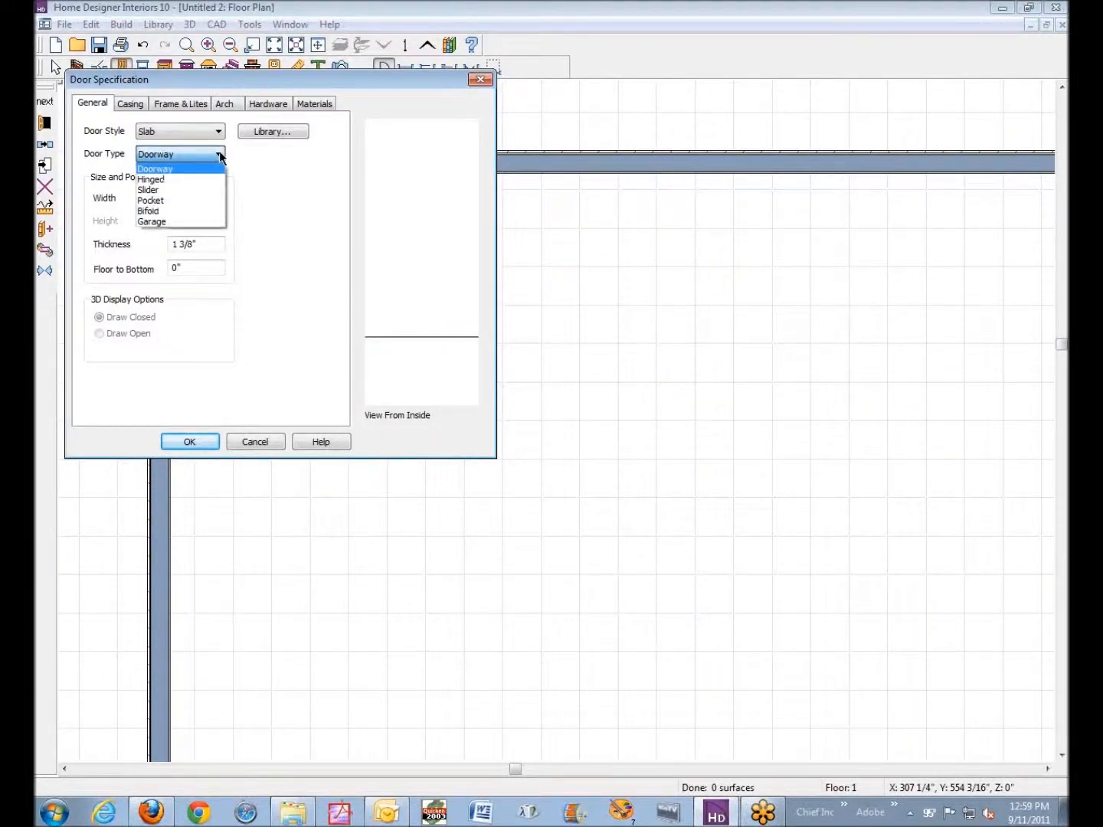
left_click(189, 179)
left_click(218, 133)
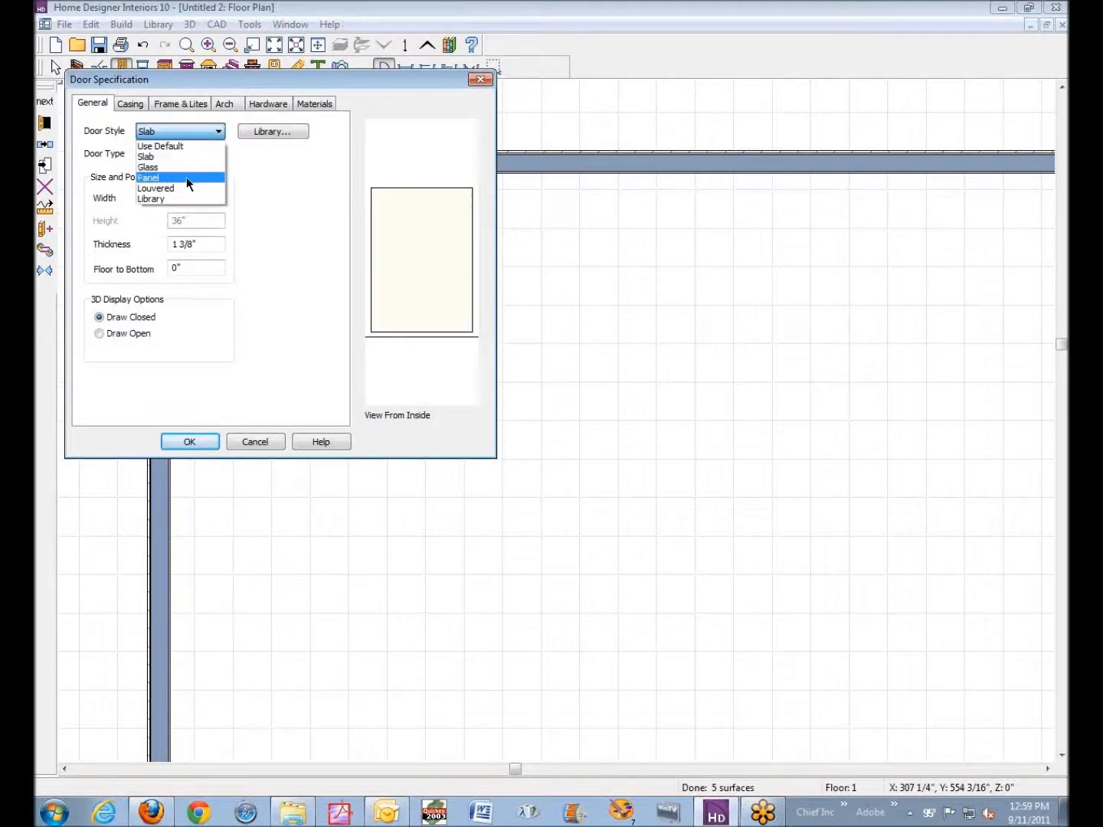
left_click(184, 156)
Choose the four-panel Door P07 from the library's rectangular panel doors as the door's style.
left_click(262, 133)
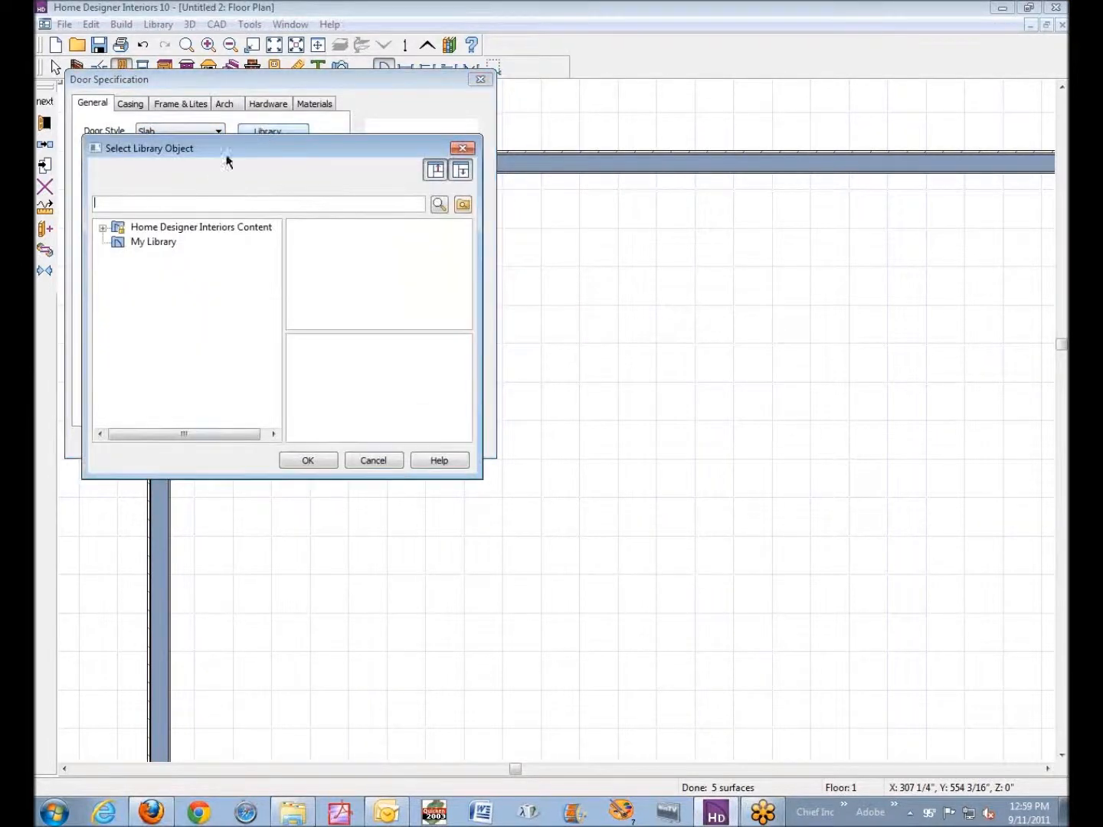
left_click(121, 244)
left_click(134, 256)
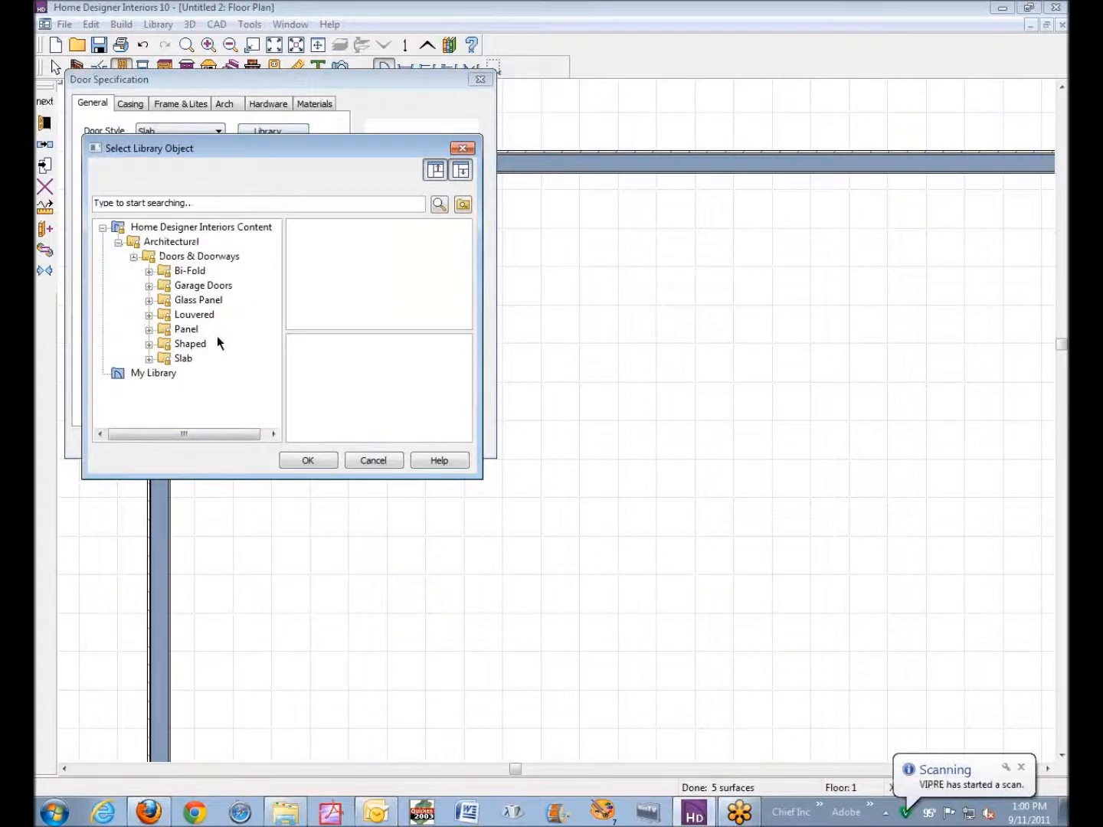
left_click(148, 330)
left_click(184, 347)
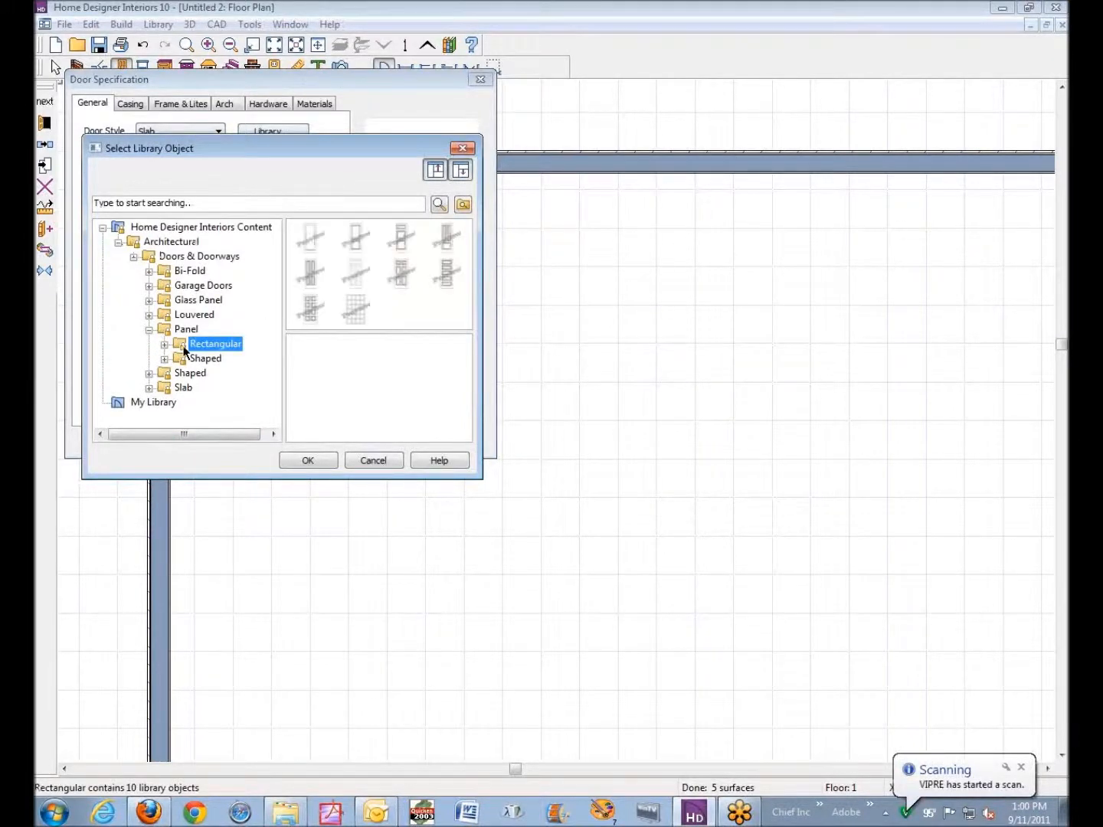
left_click(319, 278)
left_click(327, 458)
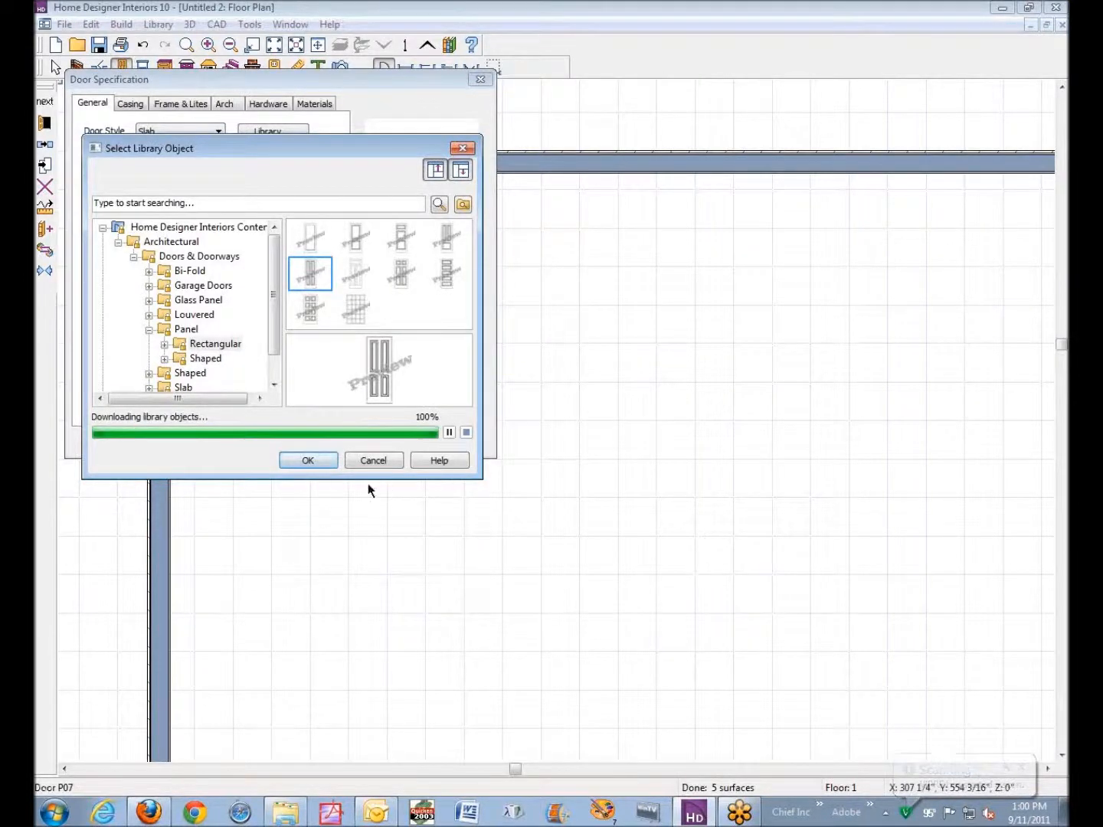
Confirm Door P07 as the diagonal railing's door style and set the door's width to 24".
left_click(309, 462)
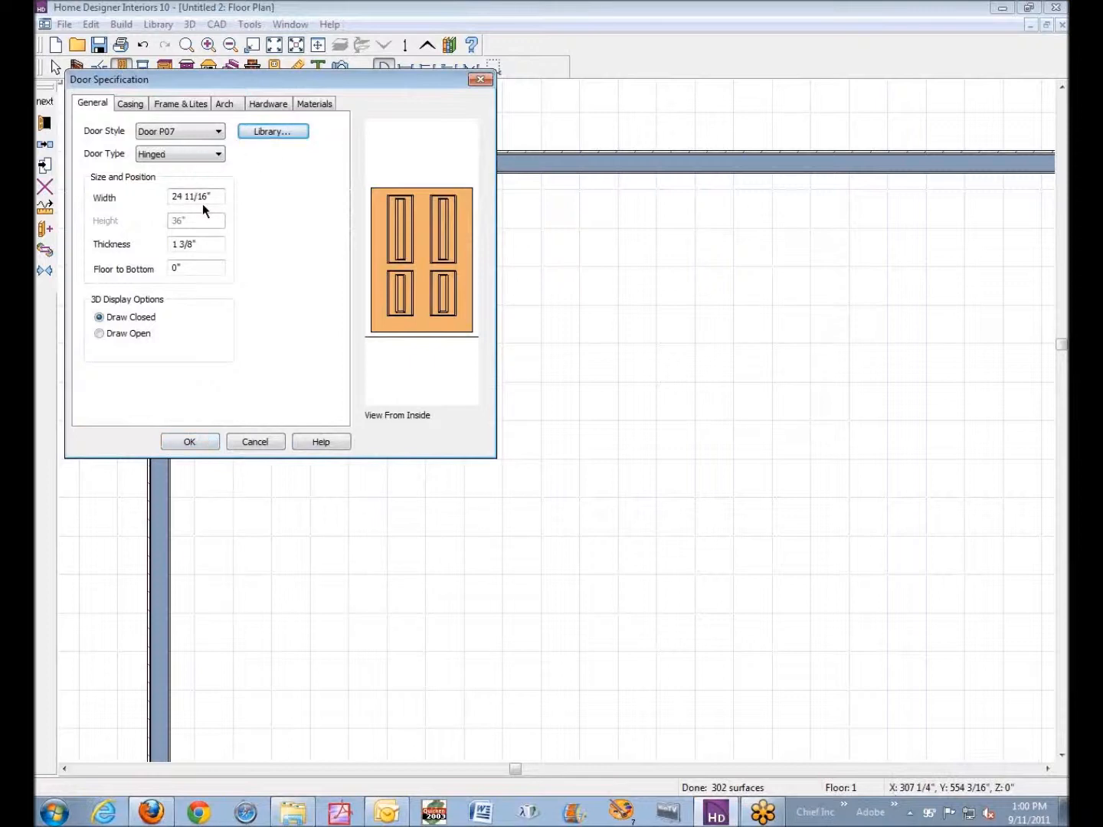
left_click(182, 196)
key("Delete")
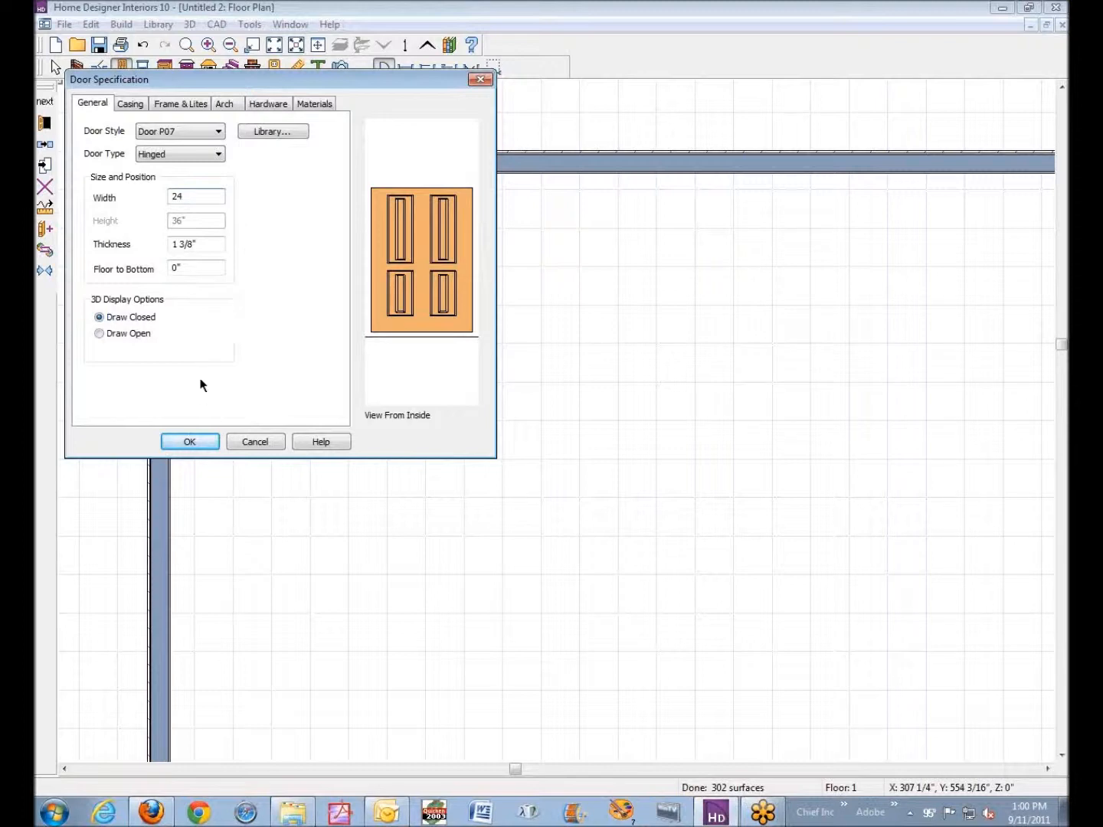
left_click(189, 442)
key("space")
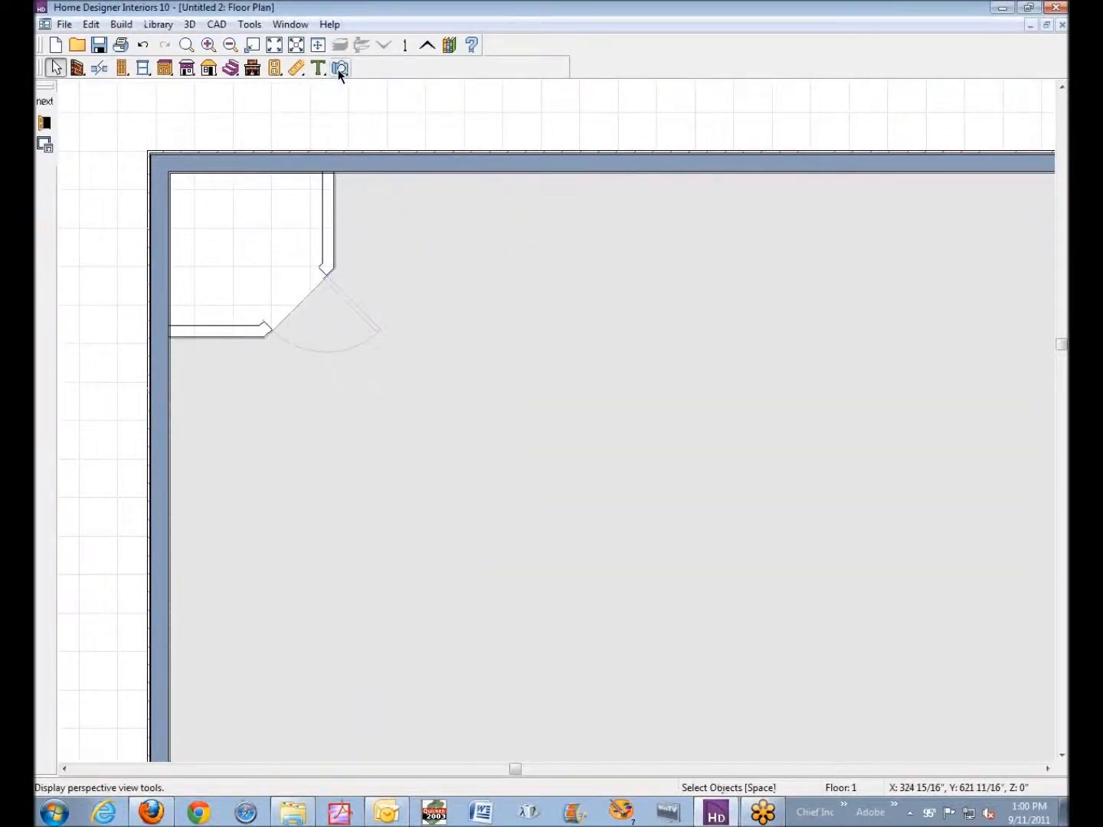
Make the vertical railing that meets the room's upper wall Solid, with a railing height of 8'.
left_click(331, 222)
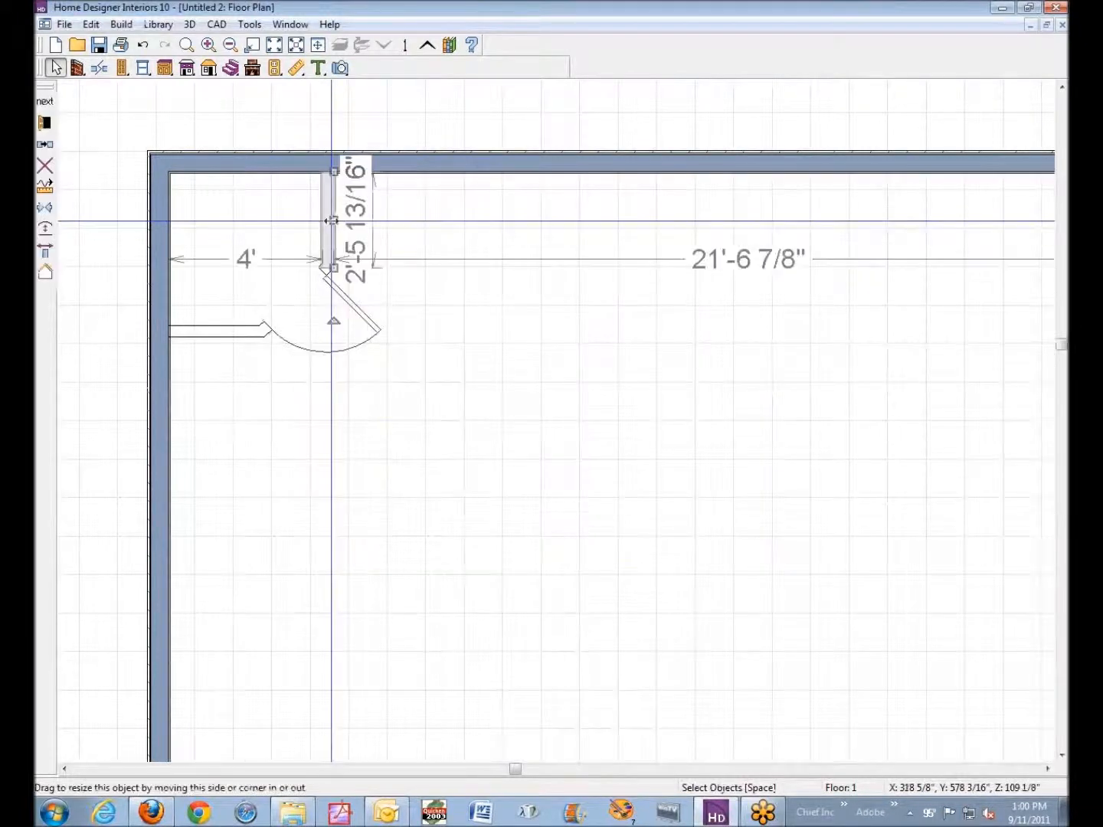
left_click(45, 125)
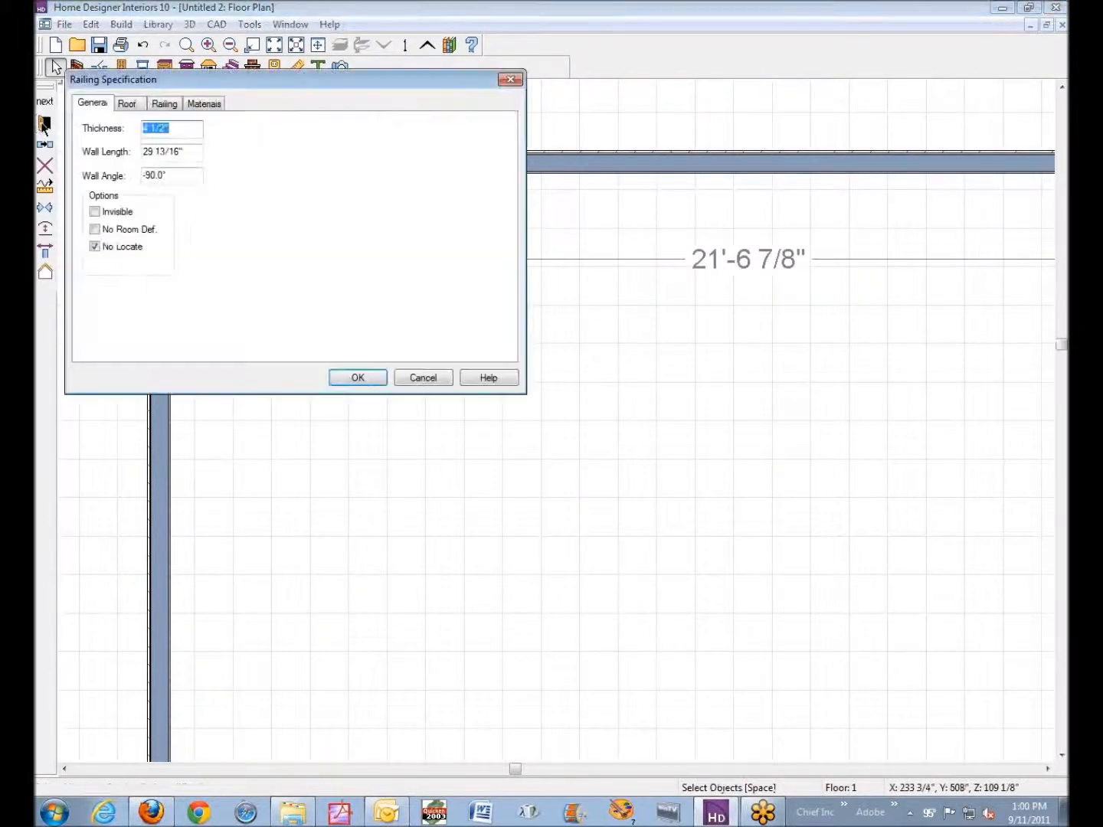
left_click(154, 103)
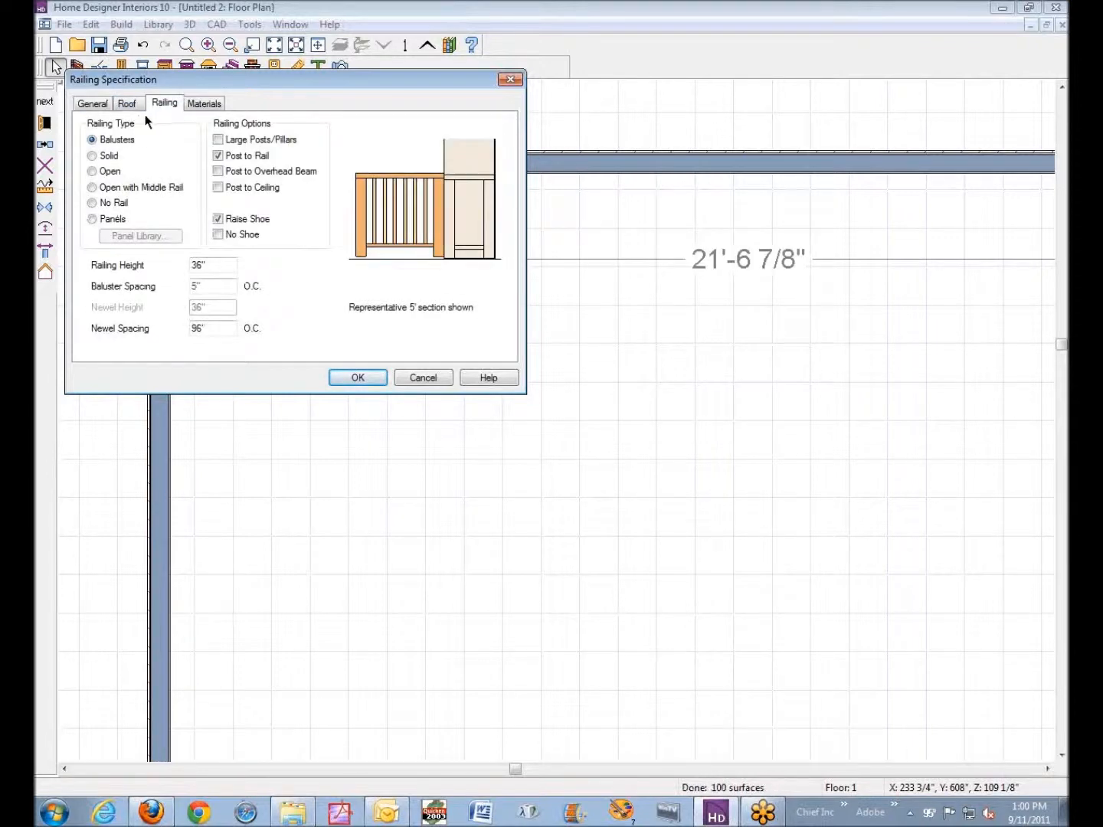
left_click(92, 157)
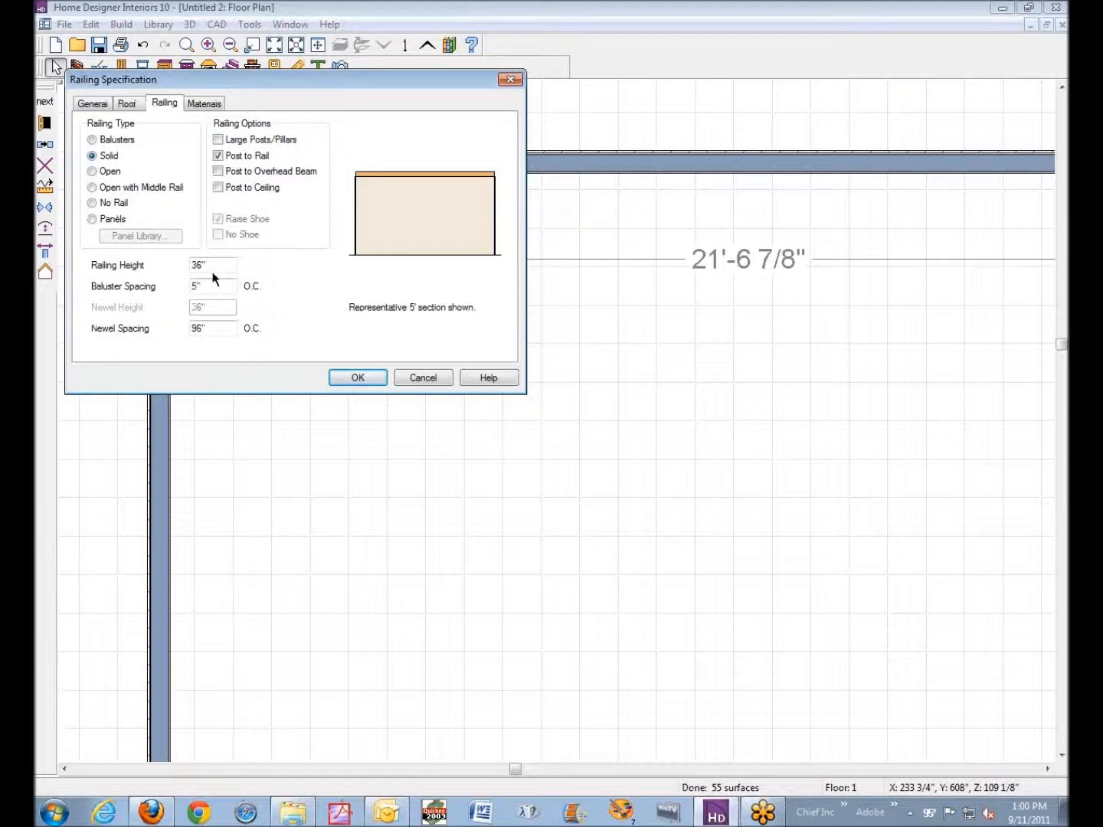
left_click_drag(215, 266, 31, 269)
type("8'")
Assign the library's Drywall wallboard material to the vertical railing's rail and apply the specification.
left_click(205, 105)
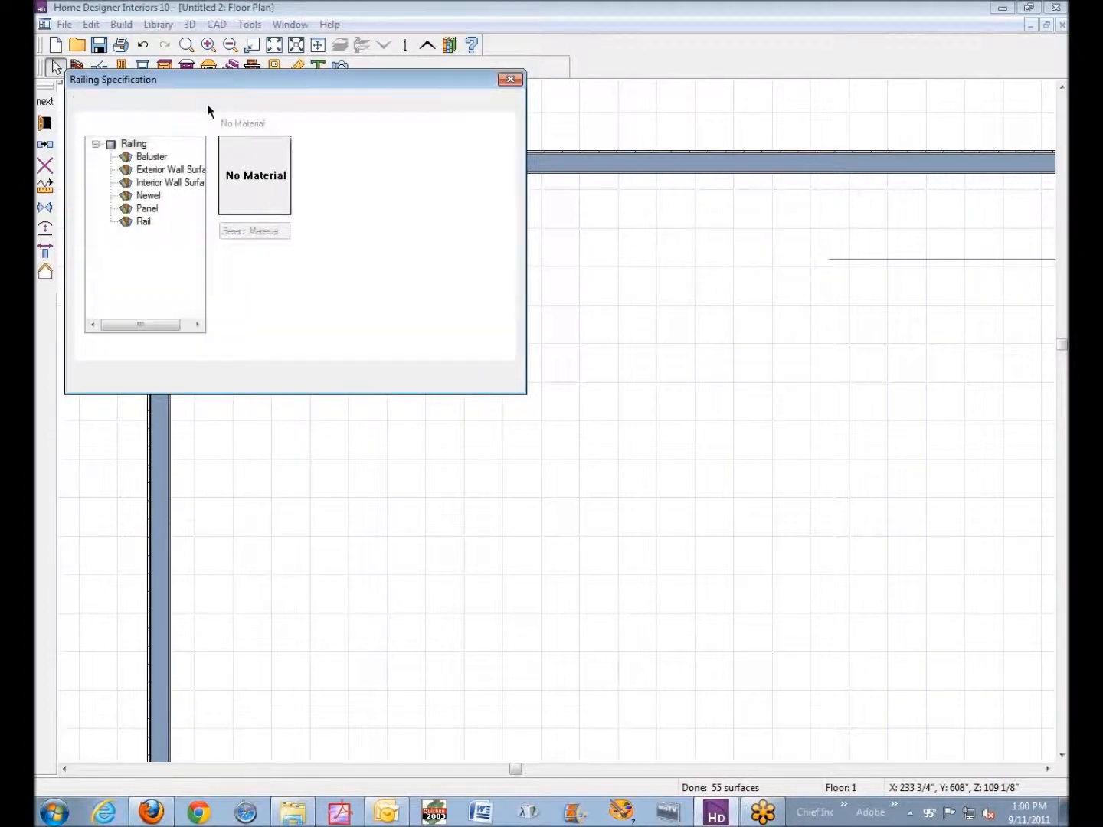
left_click(141, 222)
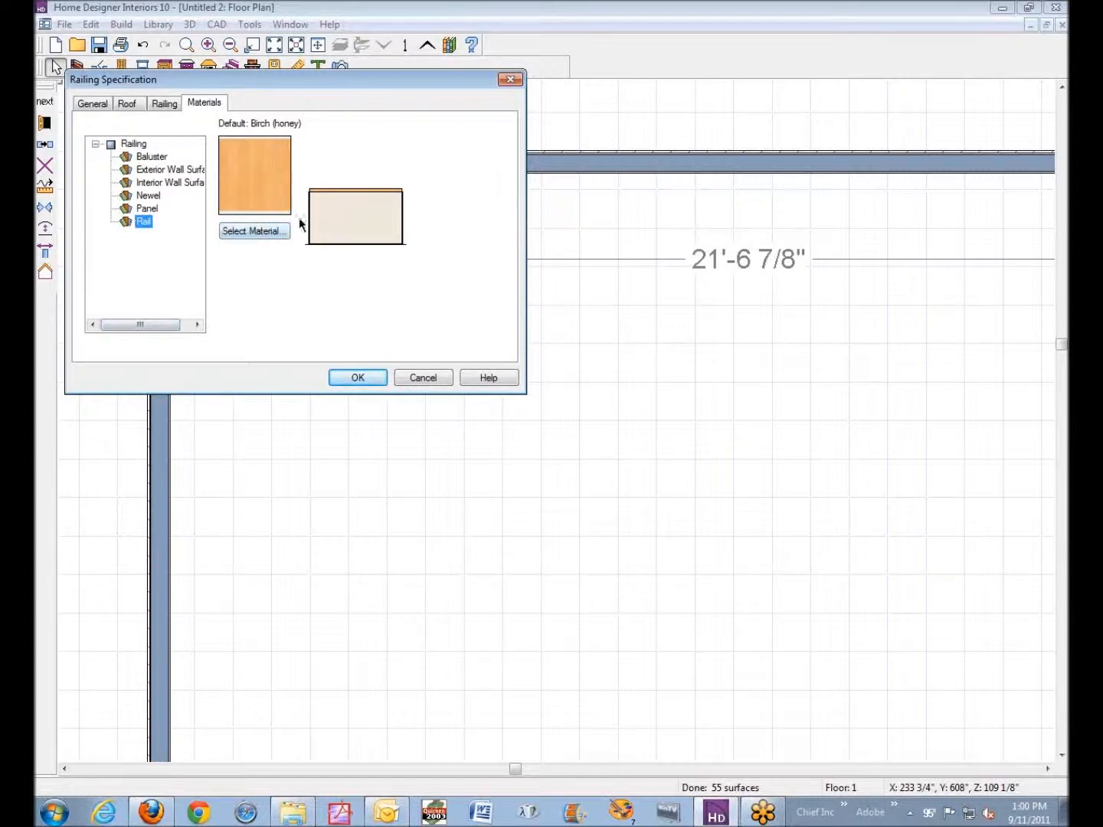
left_click(251, 231)
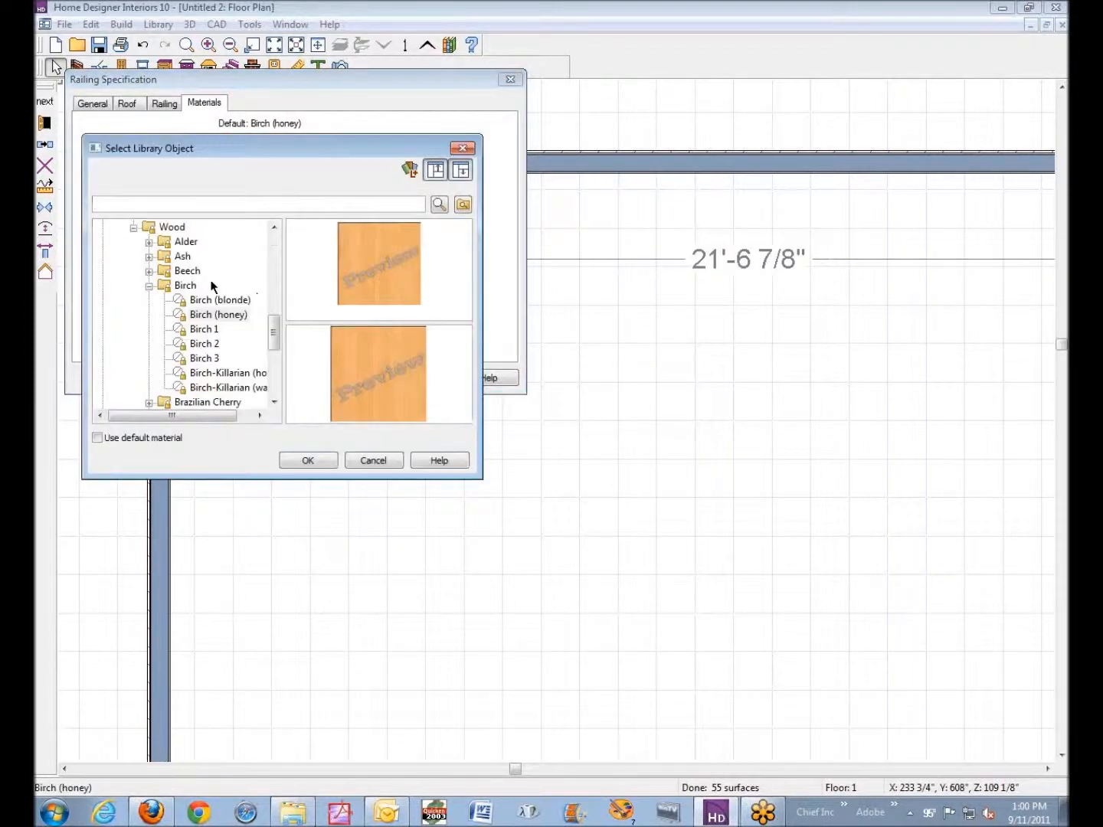
left_click(135, 228)
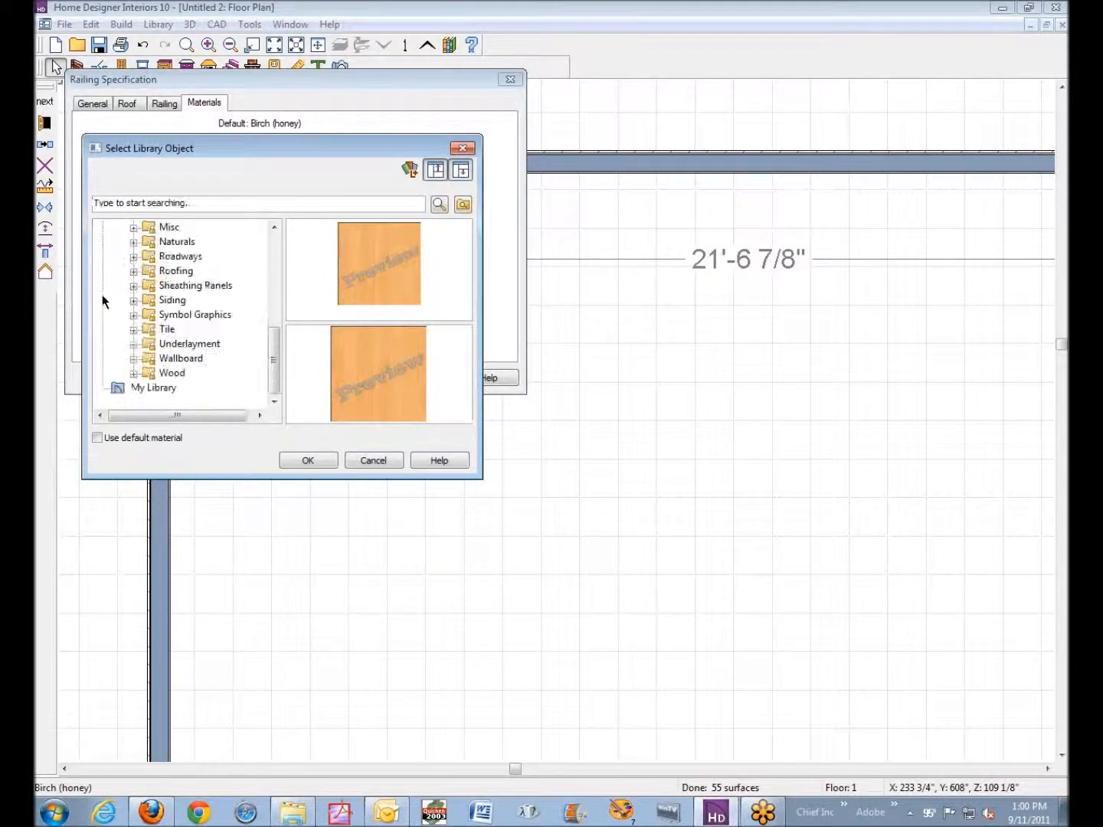
left_click(133, 358)
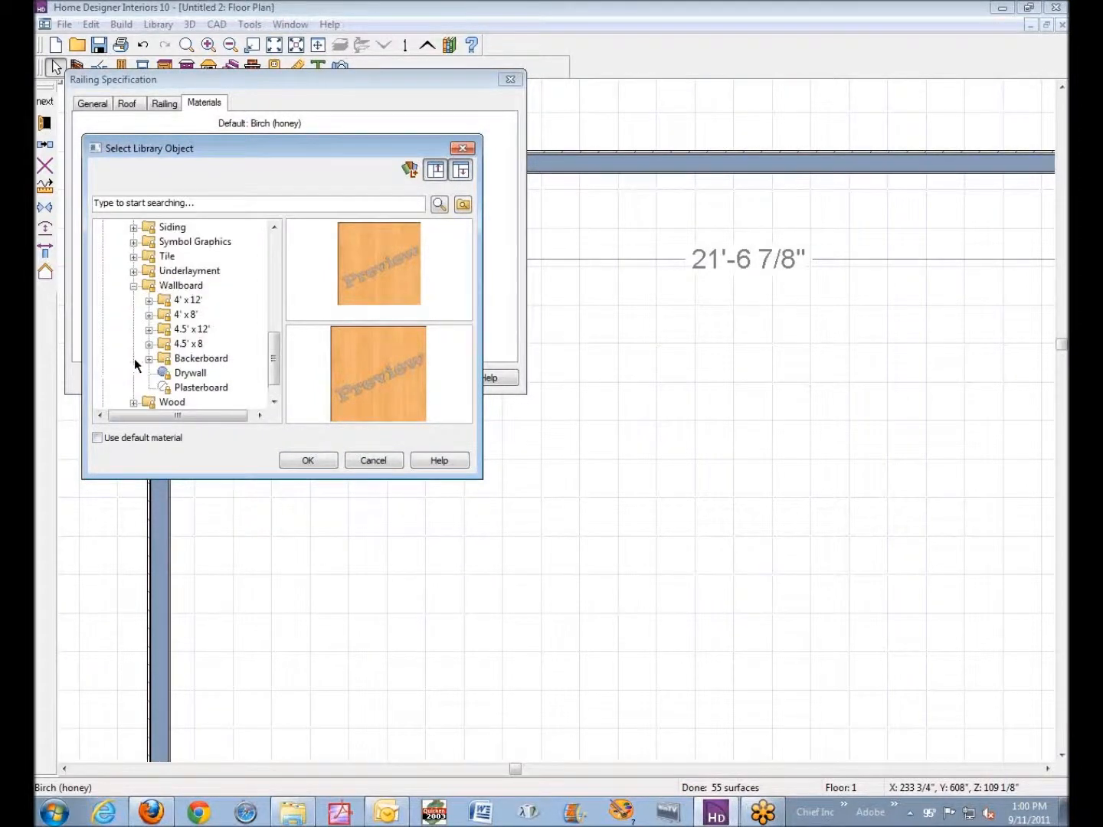
left_click(167, 374)
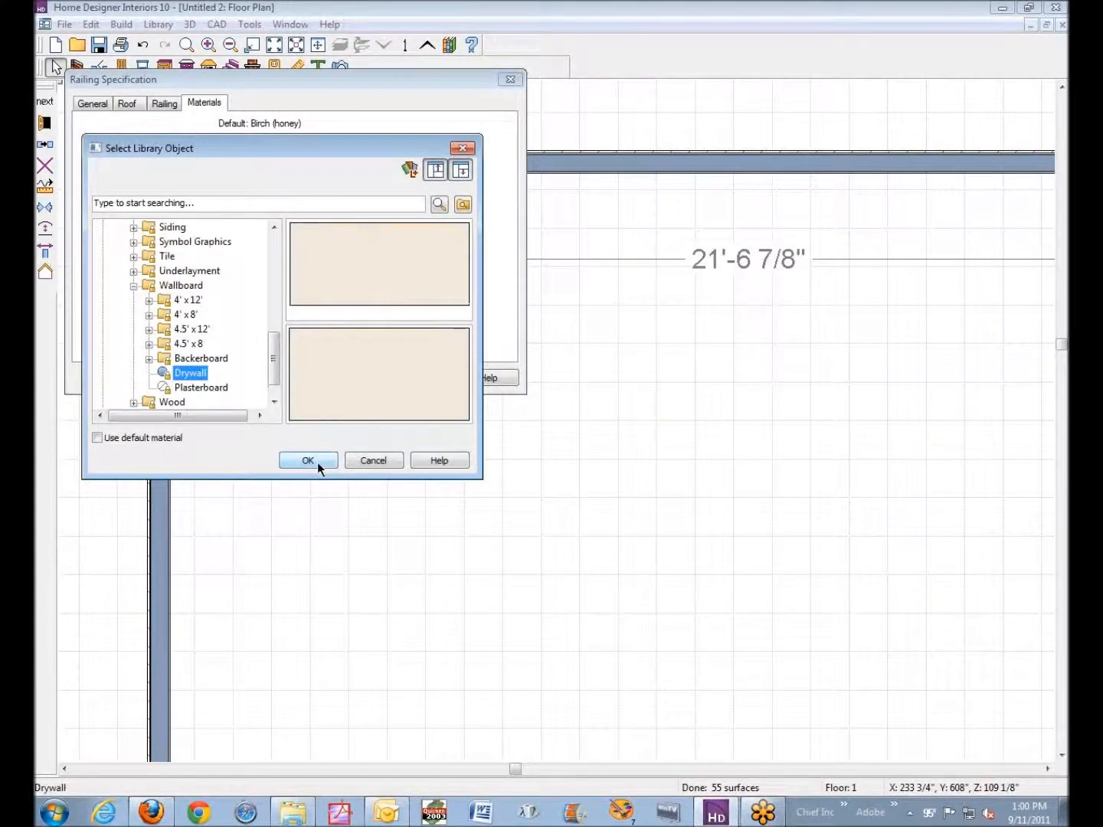
left_click(307, 461)
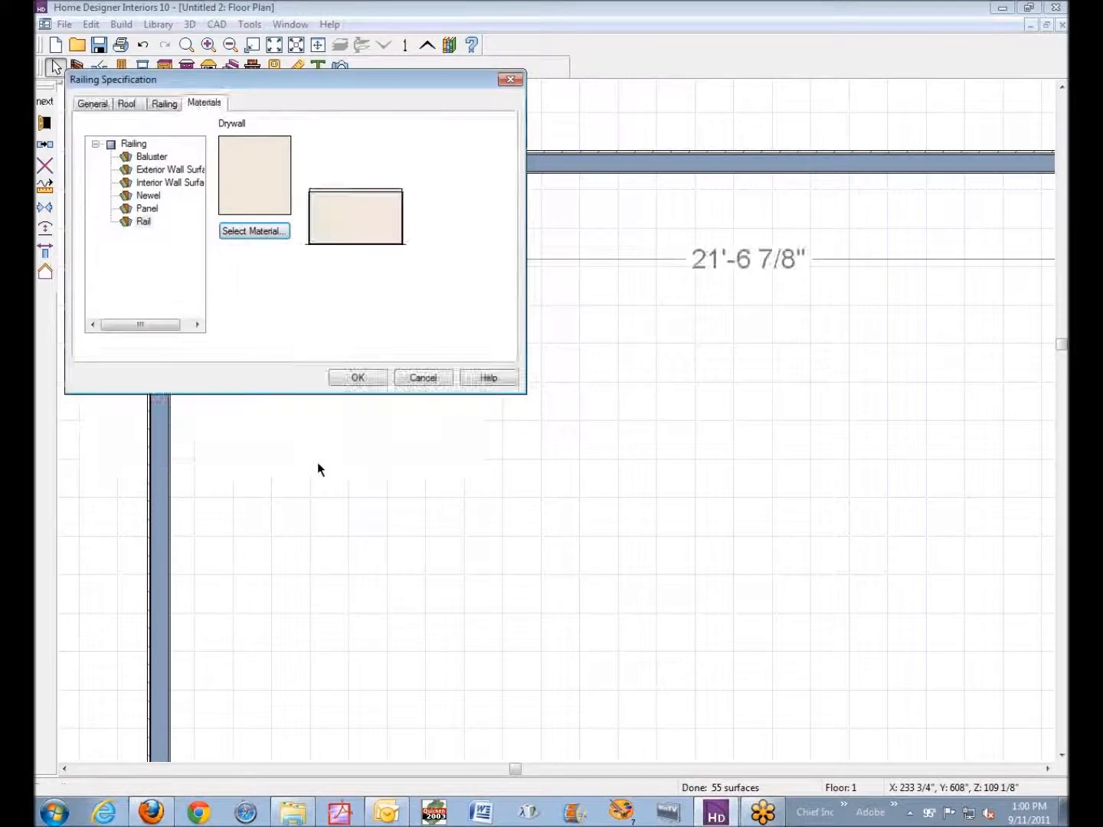
left_click(358, 377)
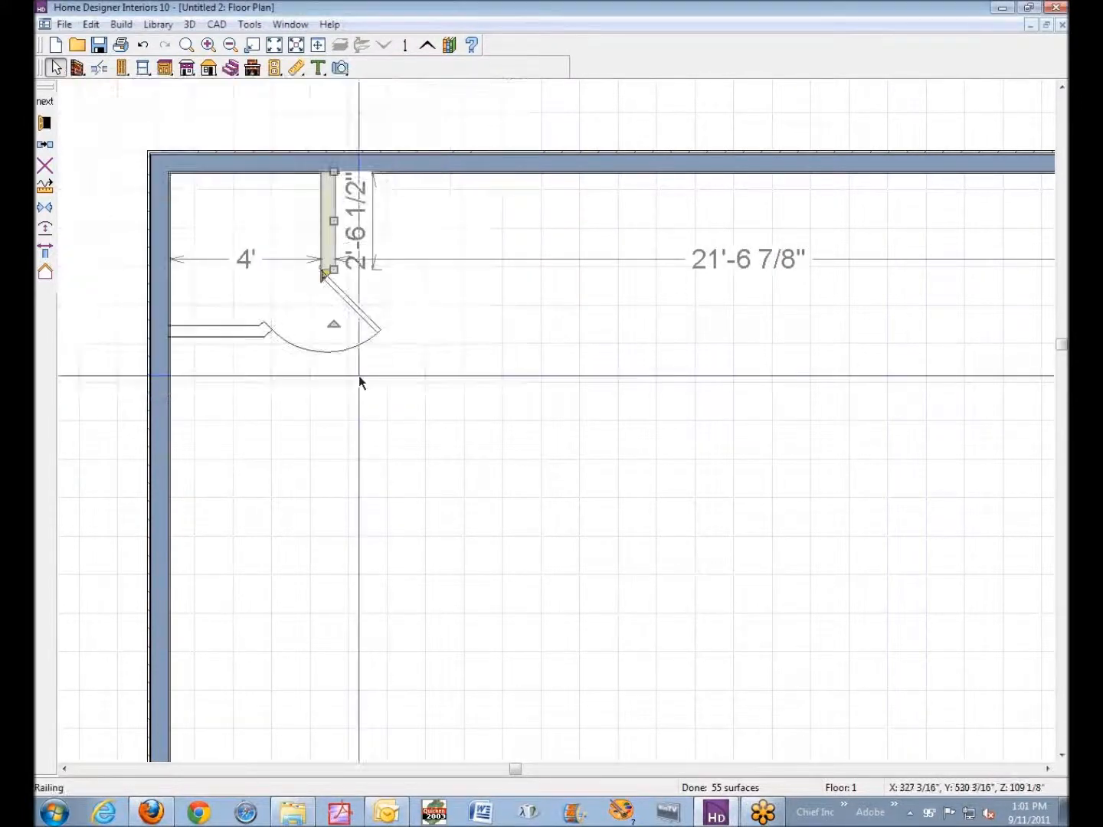
Change the diagonal railing's type to Solid and set its railing height to 8'.
right_click(270, 329)
left_click(294, 361)
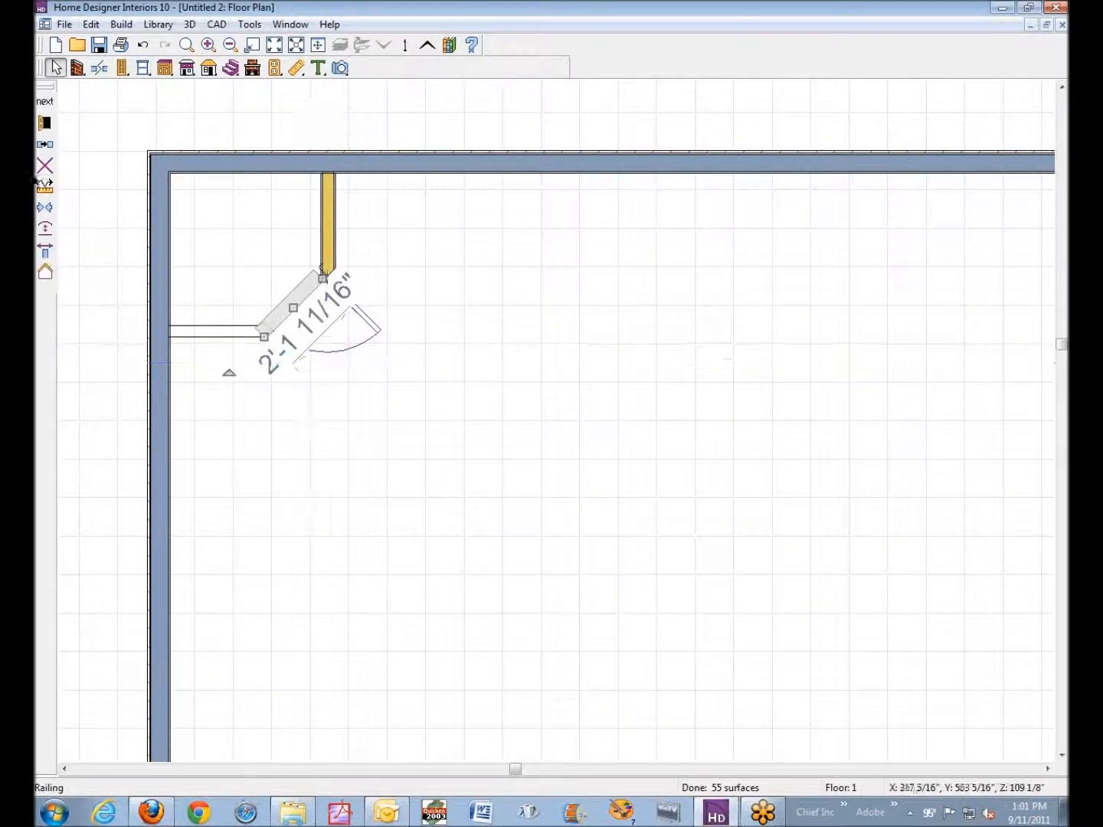
left_click(45, 124)
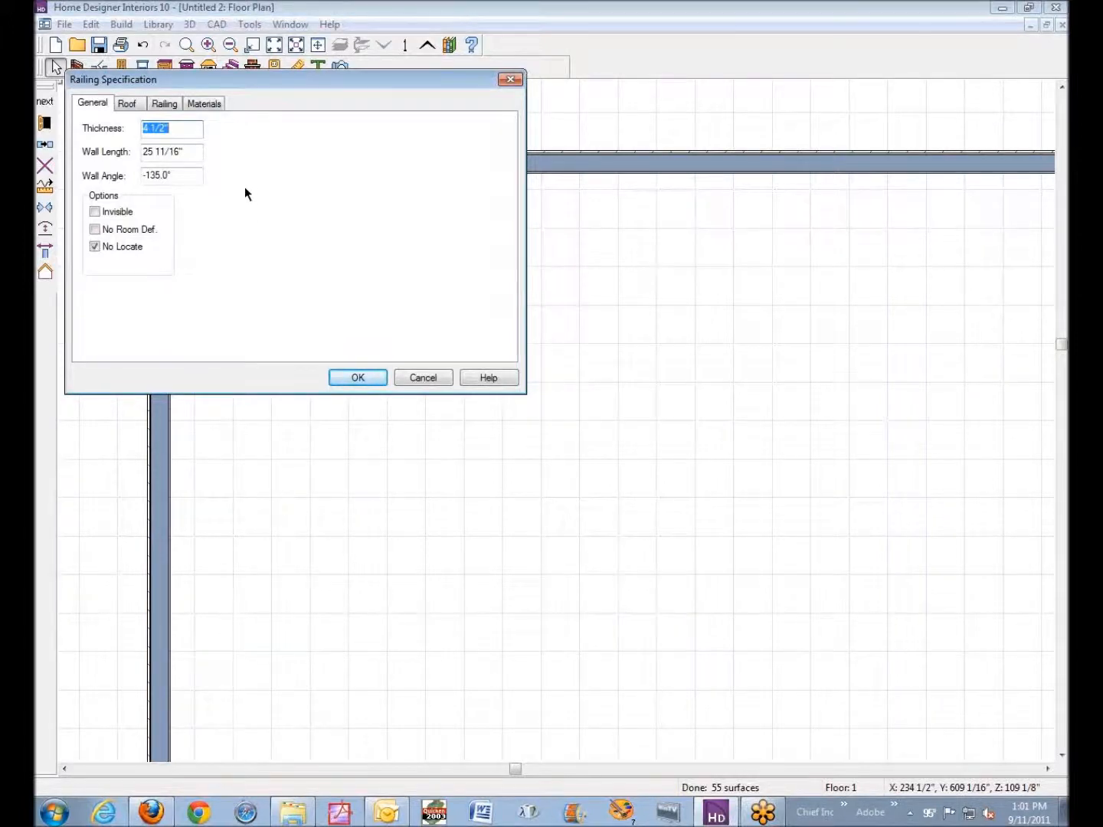
left_click(165, 106)
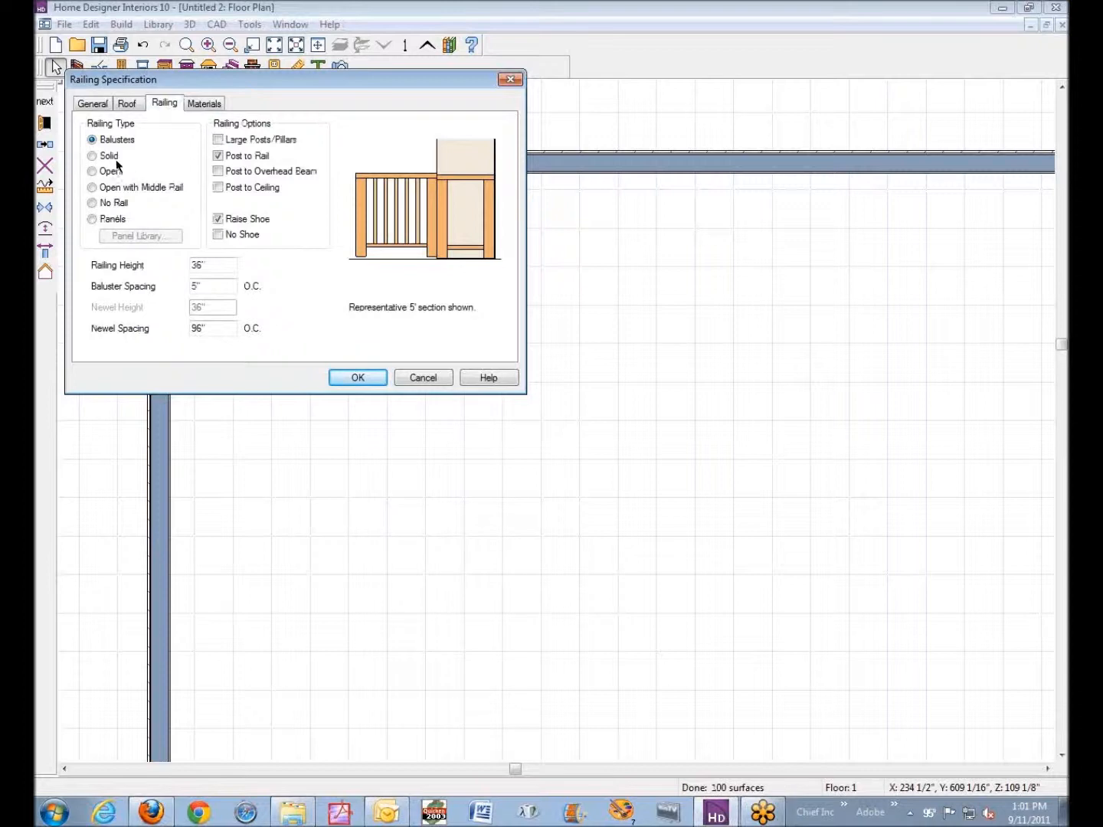
left_click(93, 156)
double_click(217, 267)
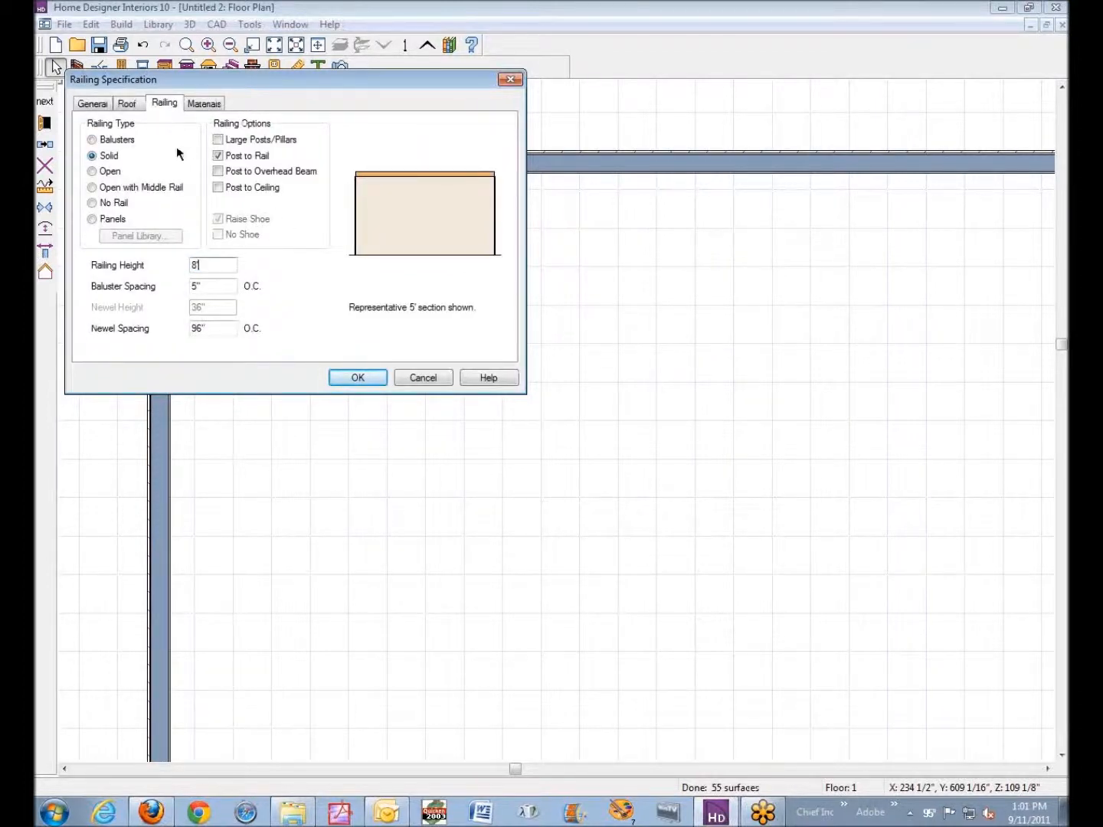
Assign the Drywall wallboard material to the diagonal railing's rail and apply the specification.
left_click(218, 102)
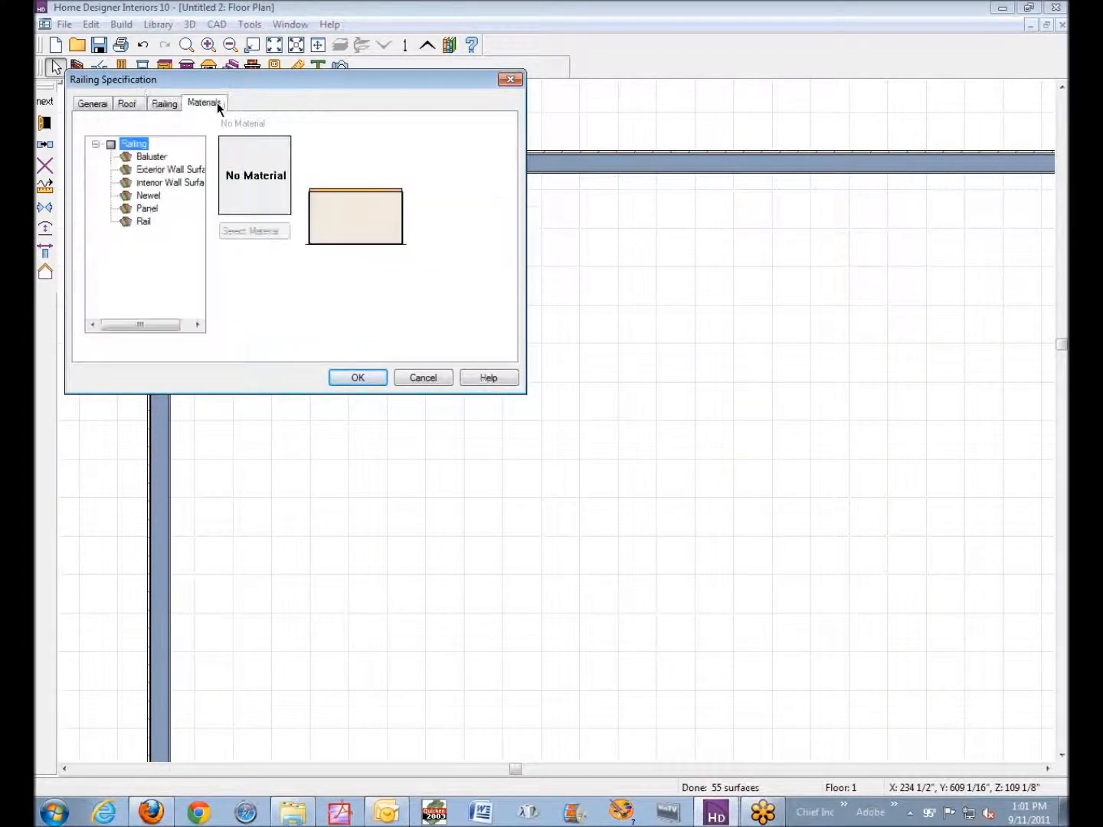
left_click(144, 221)
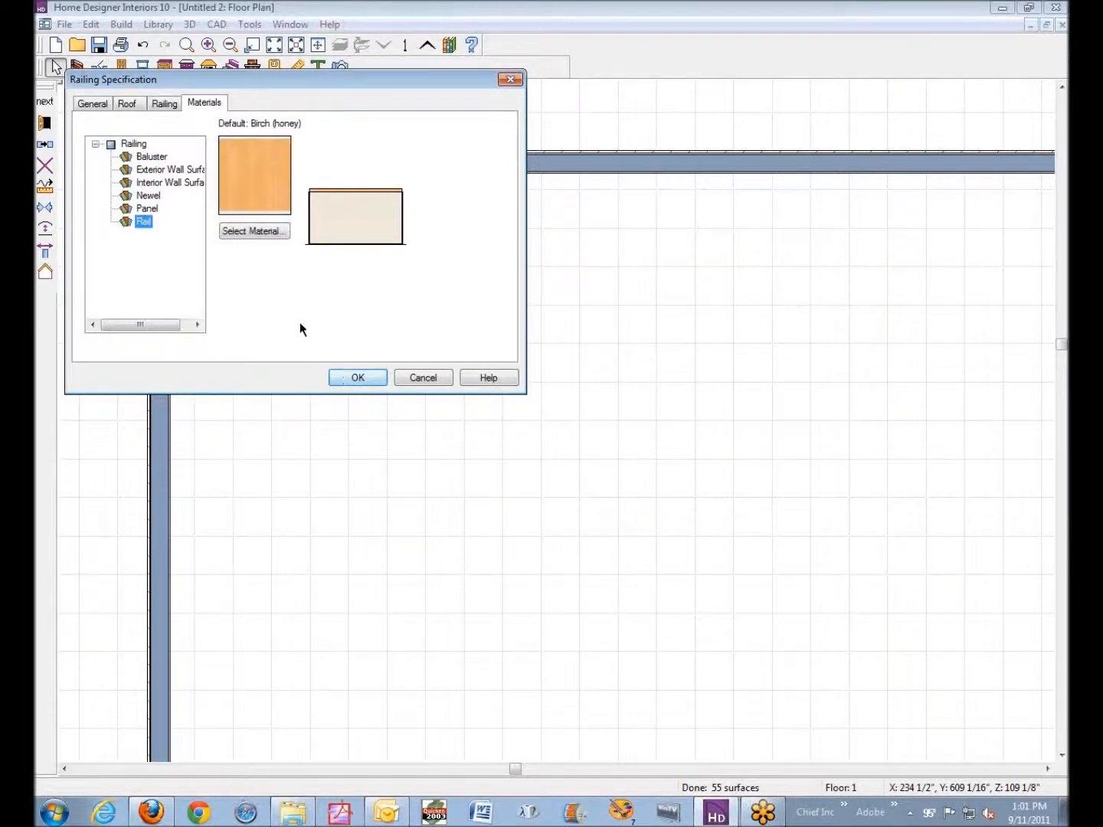
left_click(246, 230)
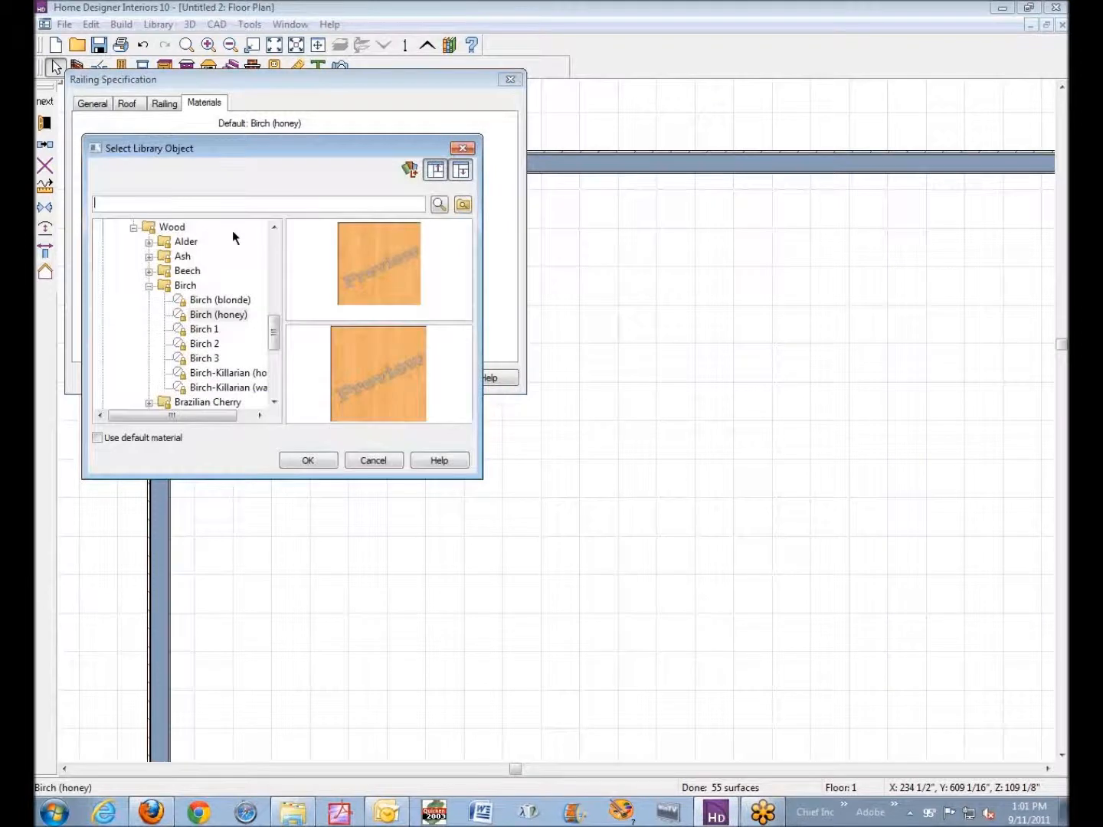
left_click(133, 228)
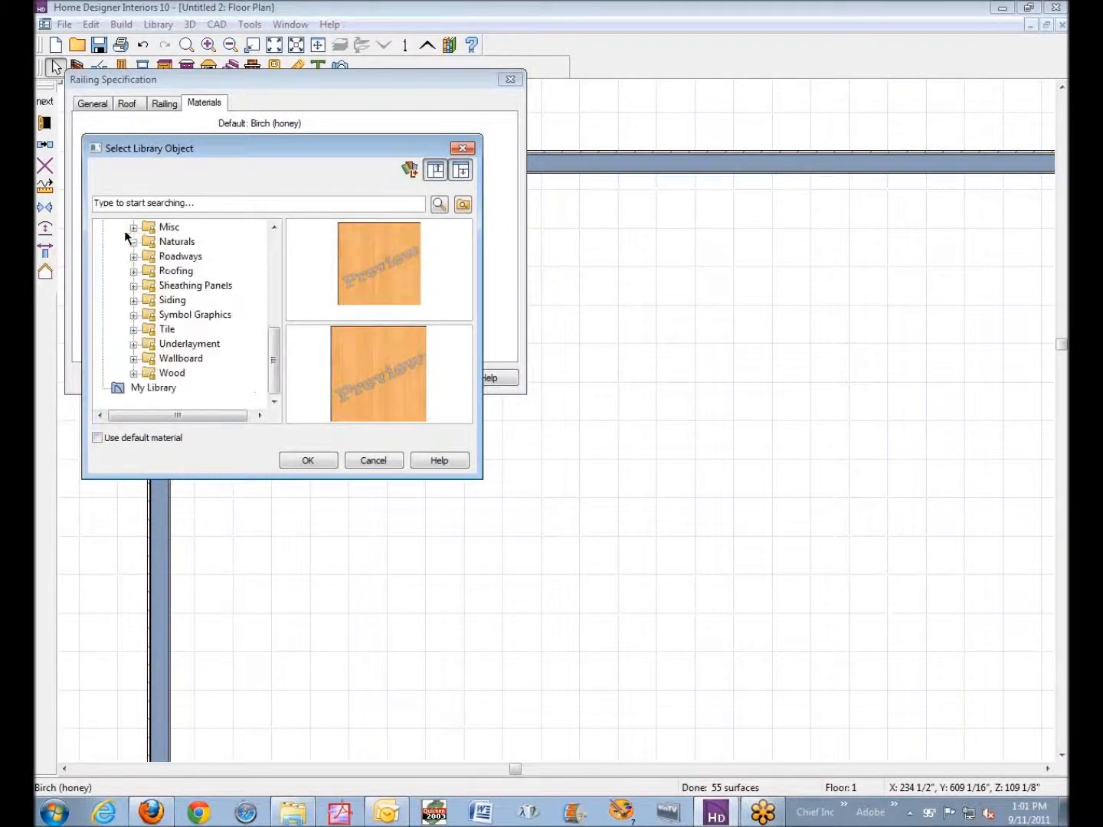
left_click(134, 359)
left_click(164, 374)
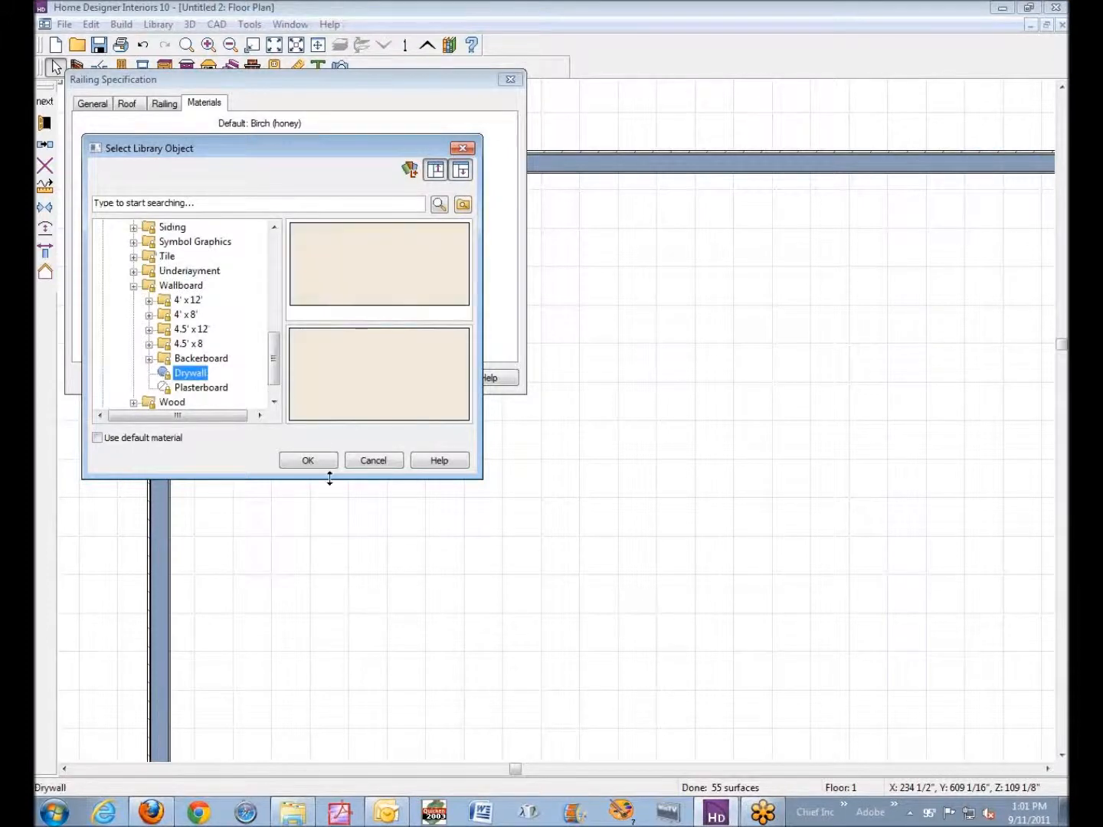
left_click(309, 461)
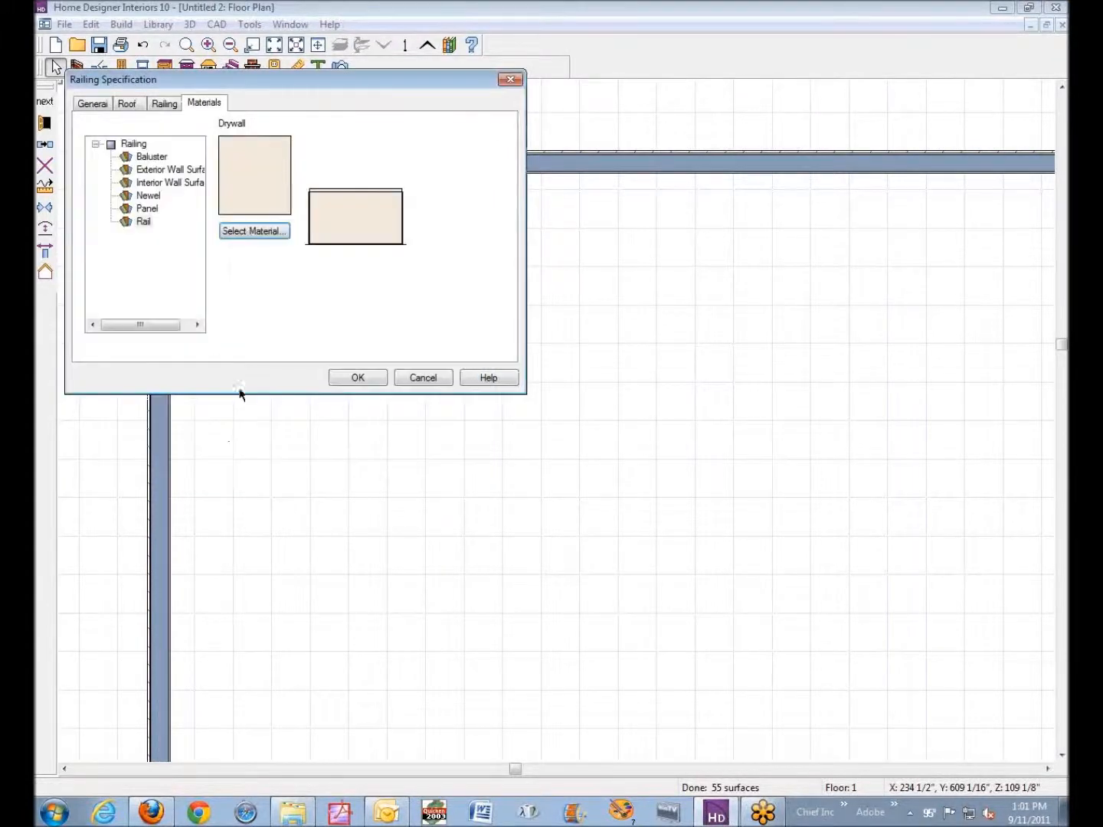
left_click(357, 377)
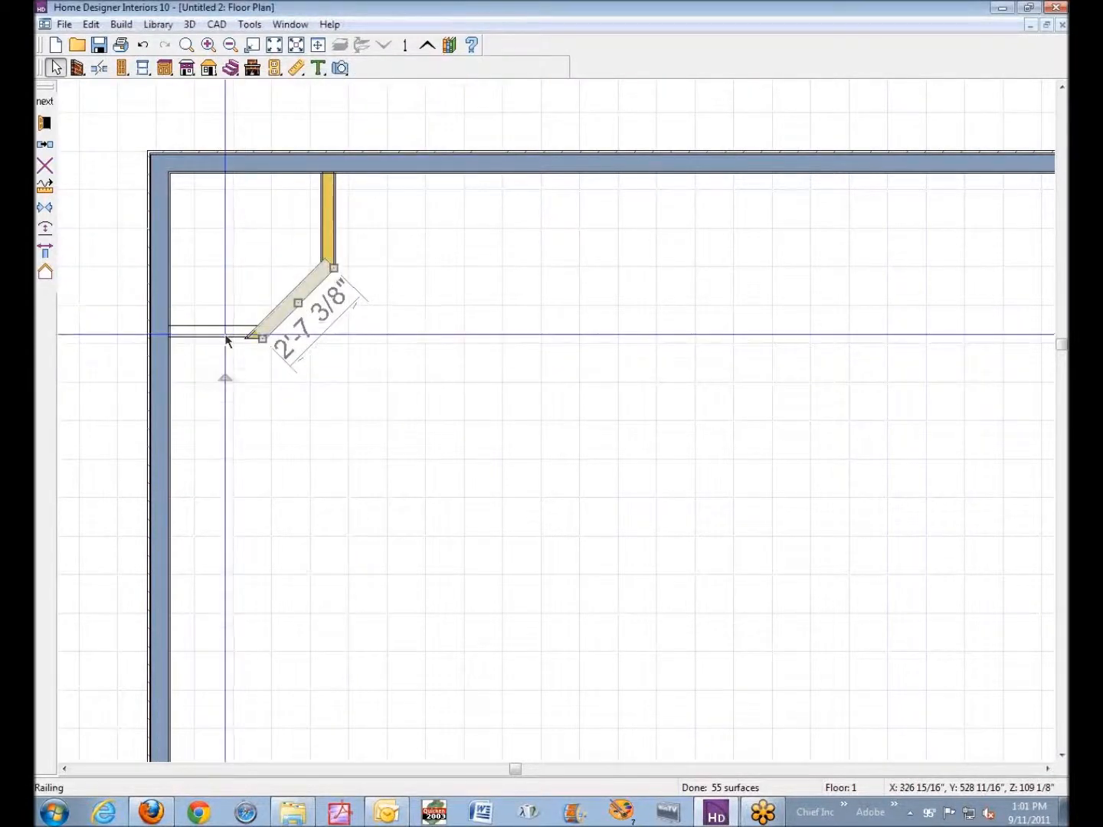
Assign the Drywall wallboard material to the rail of the horizontal railing that meets the room's left wall.
left_click(185, 335)
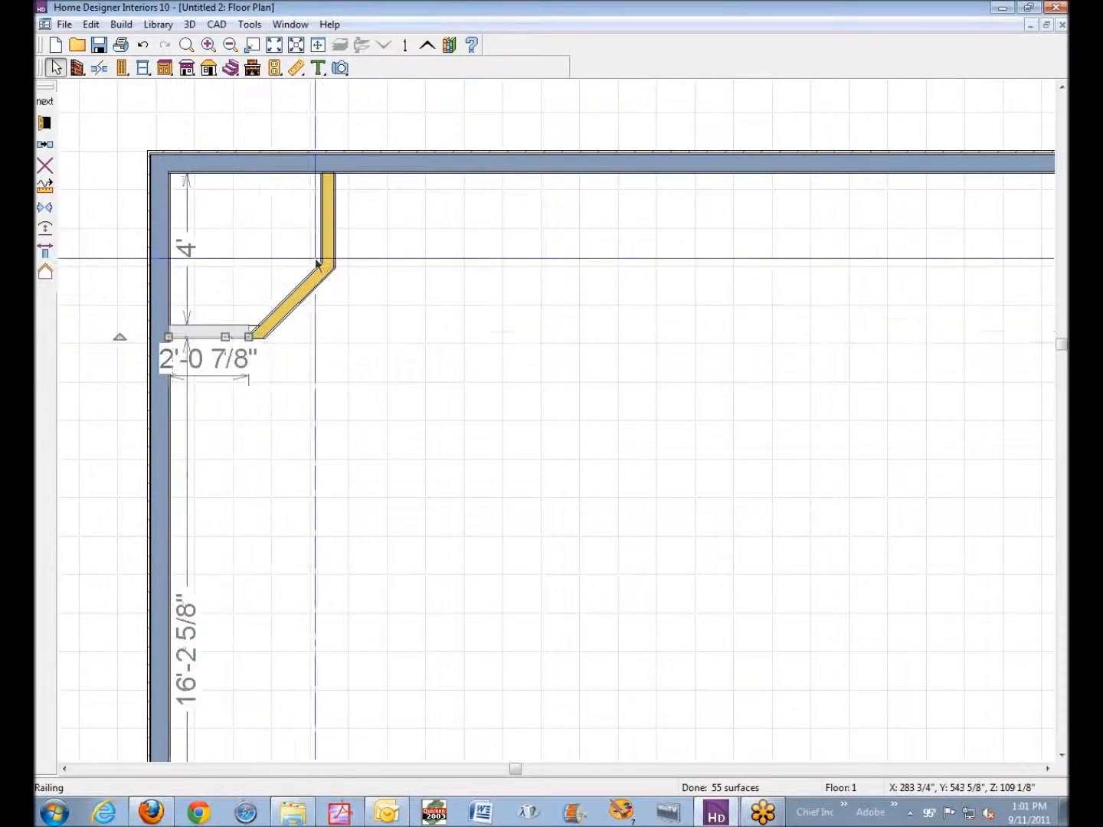
left_click(45, 123)
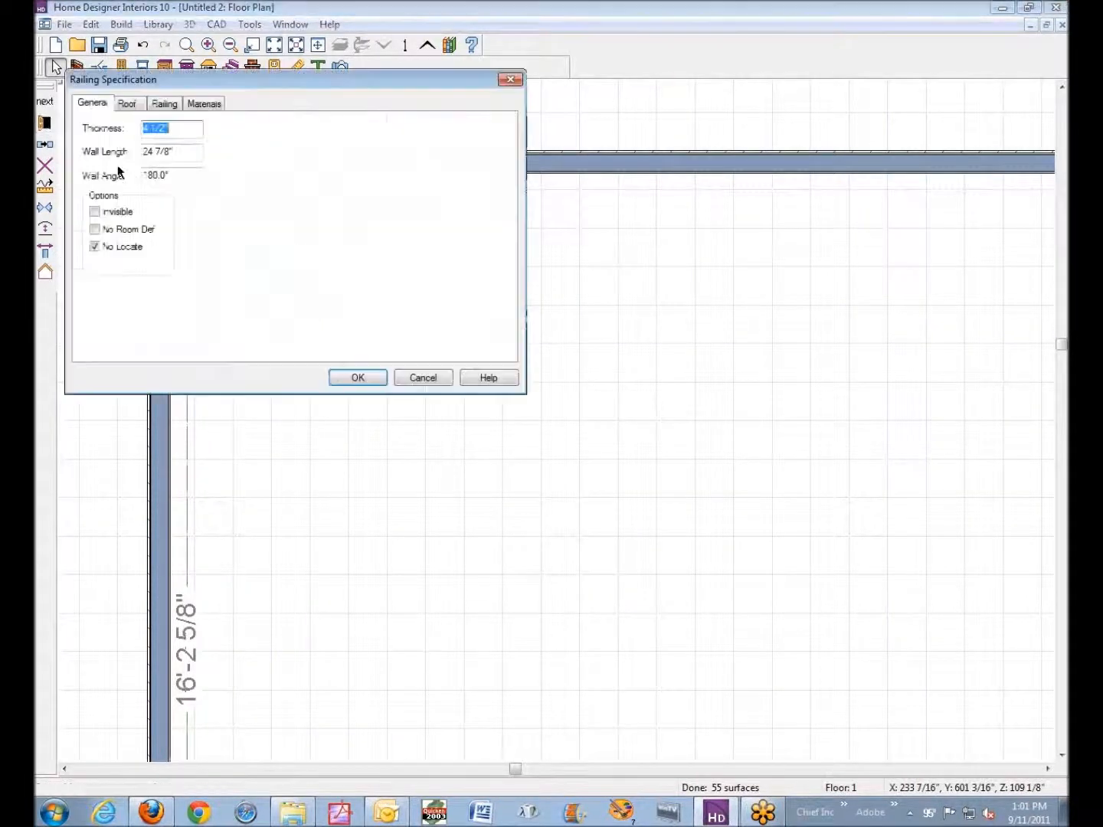
left_click(202, 104)
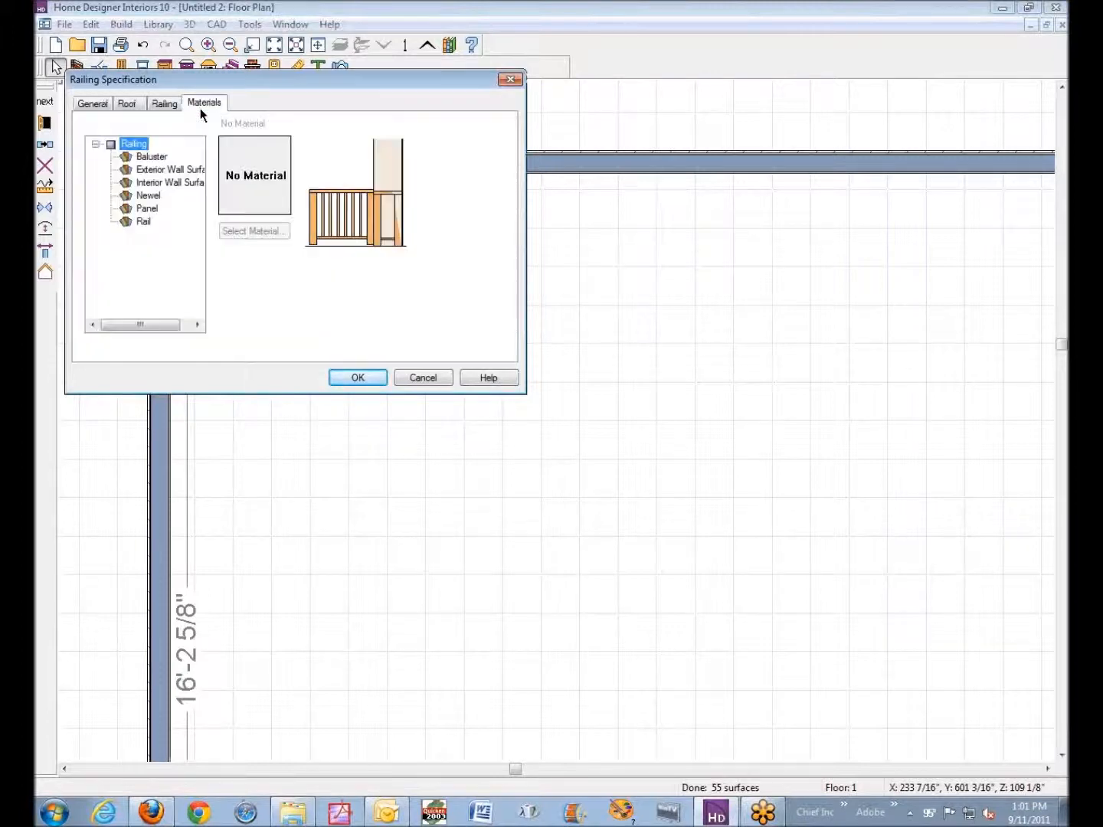
left_click(143, 222)
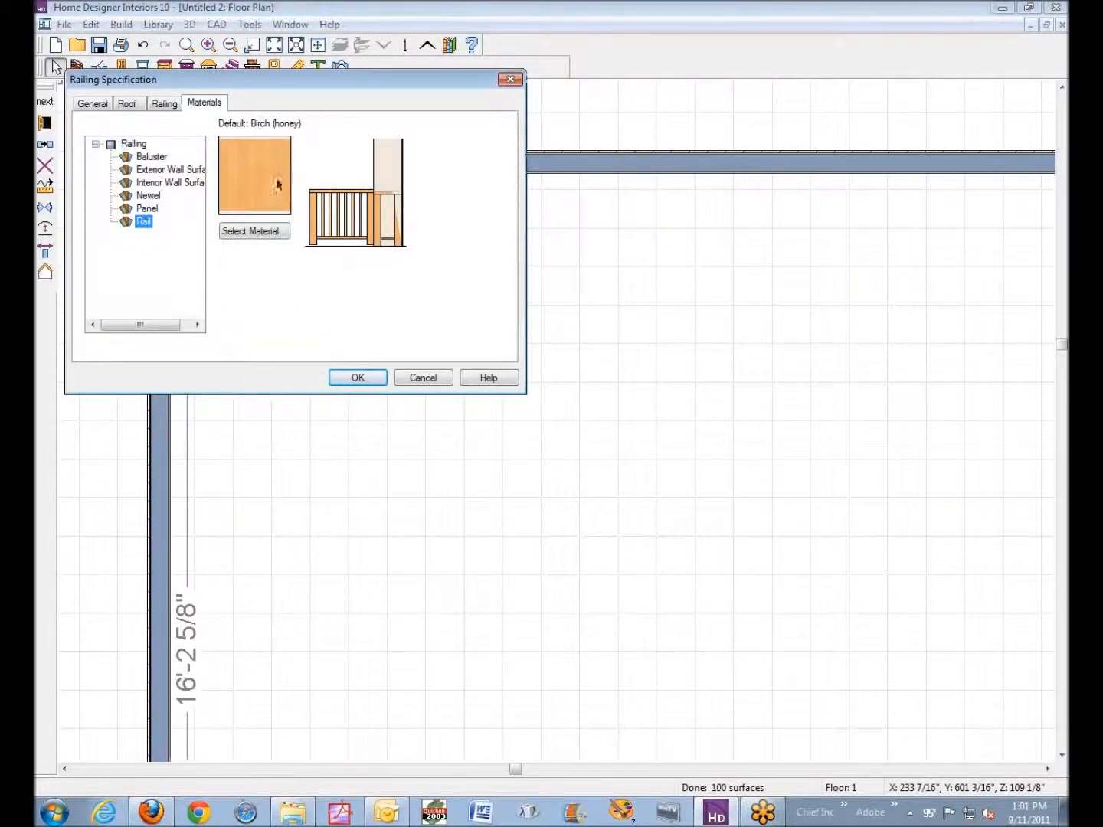
left_click(269, 232)
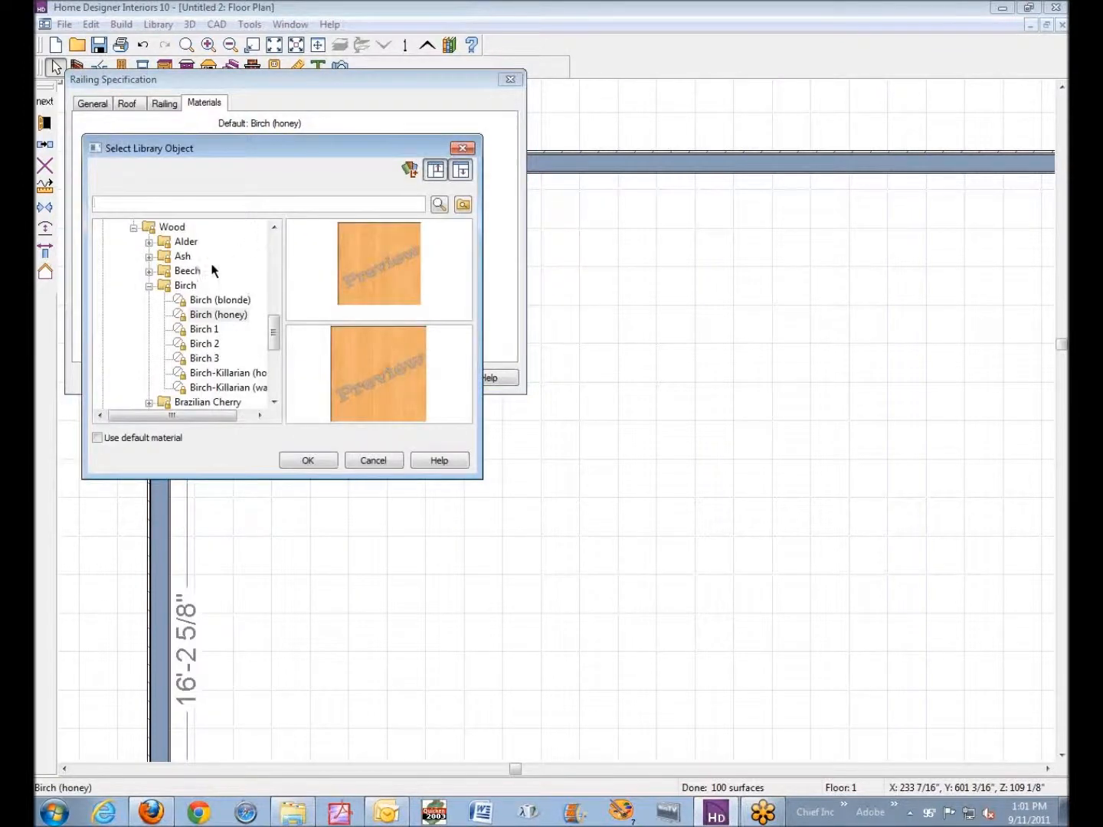
left_click(135, 228)
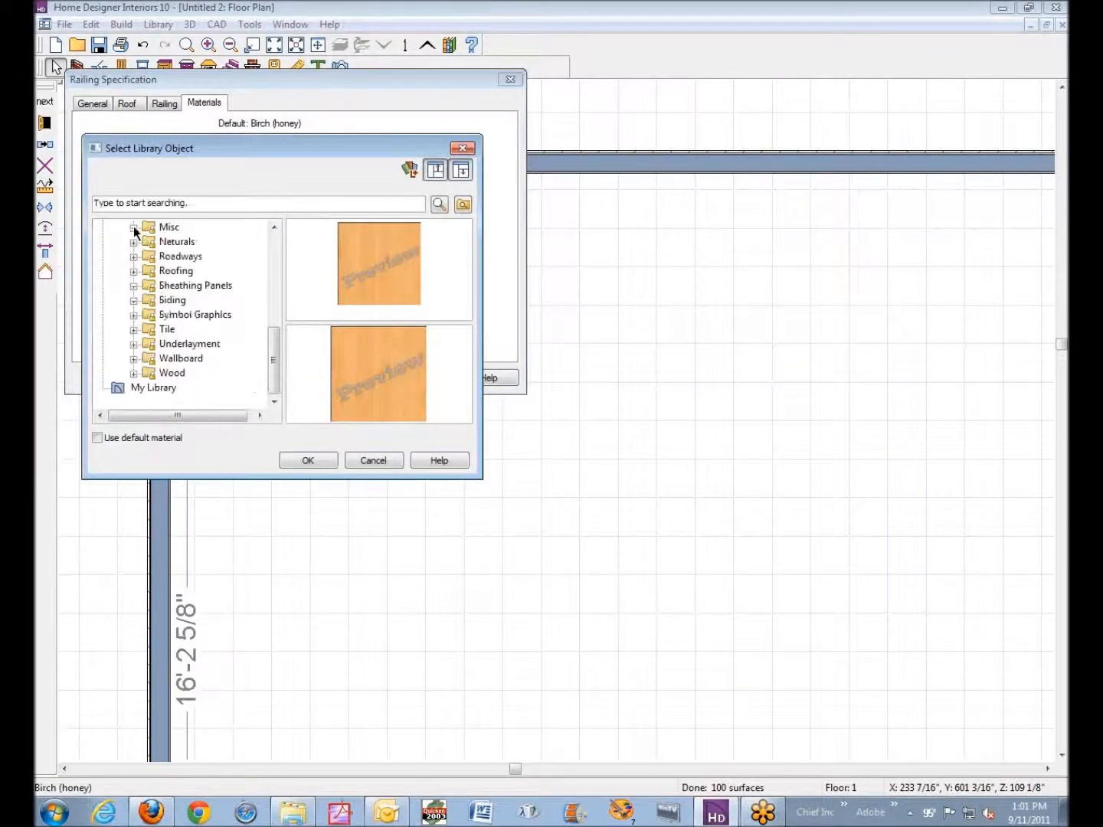
left_click(133, 358)
left_click(189, 373)
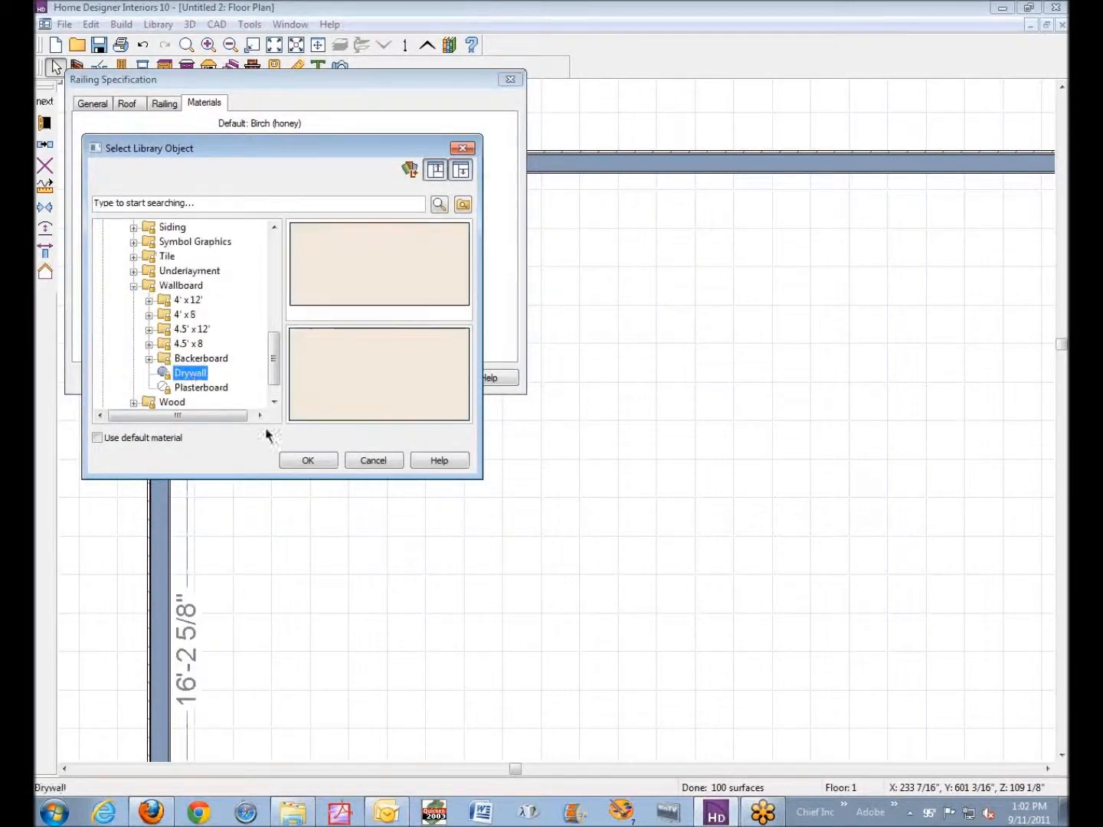
left_click(308, 460)
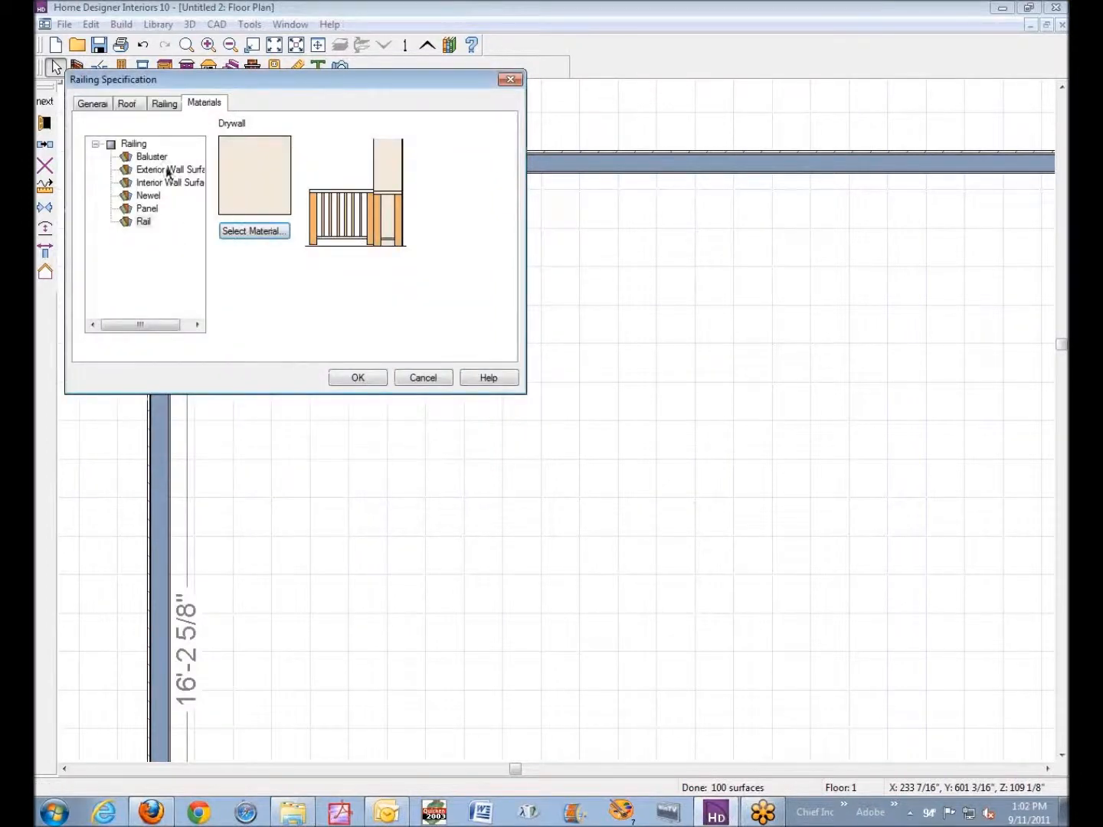
Change the horizontal railing's type to Solid and set its railing height to 8'.
left_click(162, 104)
left_click(93, 154)
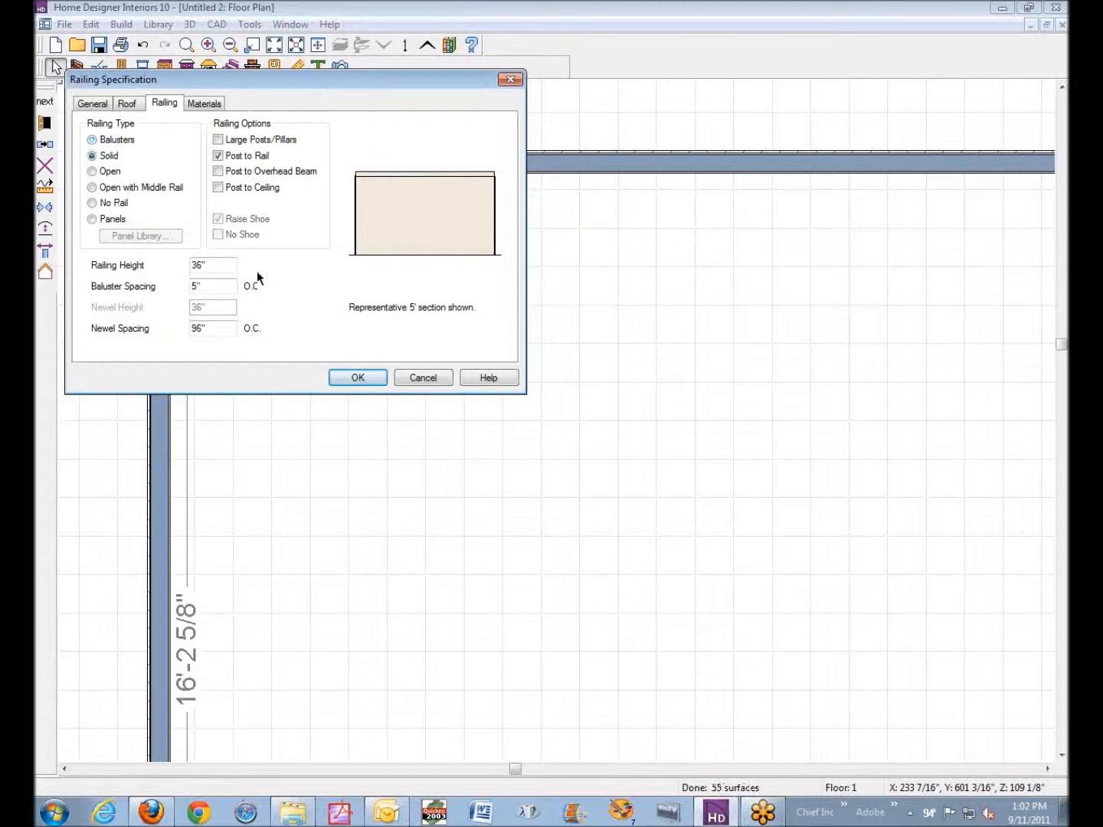
left_click_drag(217, 265, 158, 261)
type("8")
left_click(360, 377)
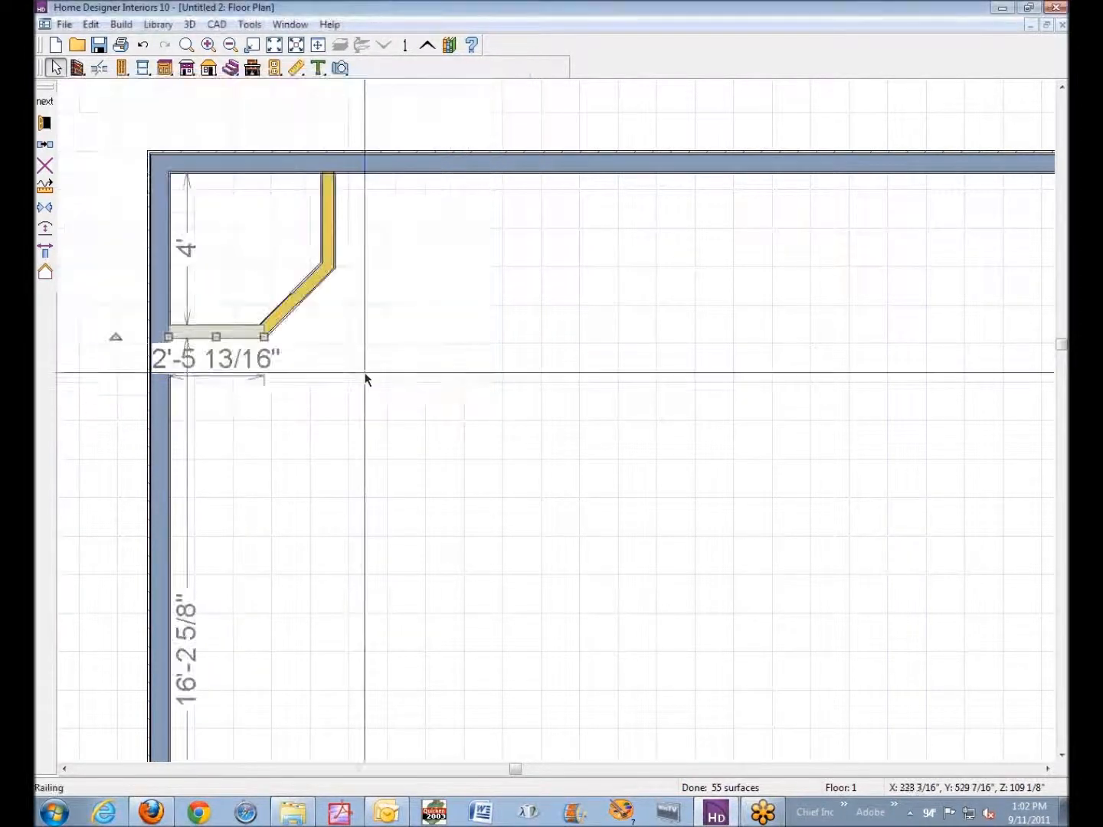
left_click(286, 204)
Place a door in the enclosure's diagonal railing and change its door type to Hinged.
left_click(121, 67)
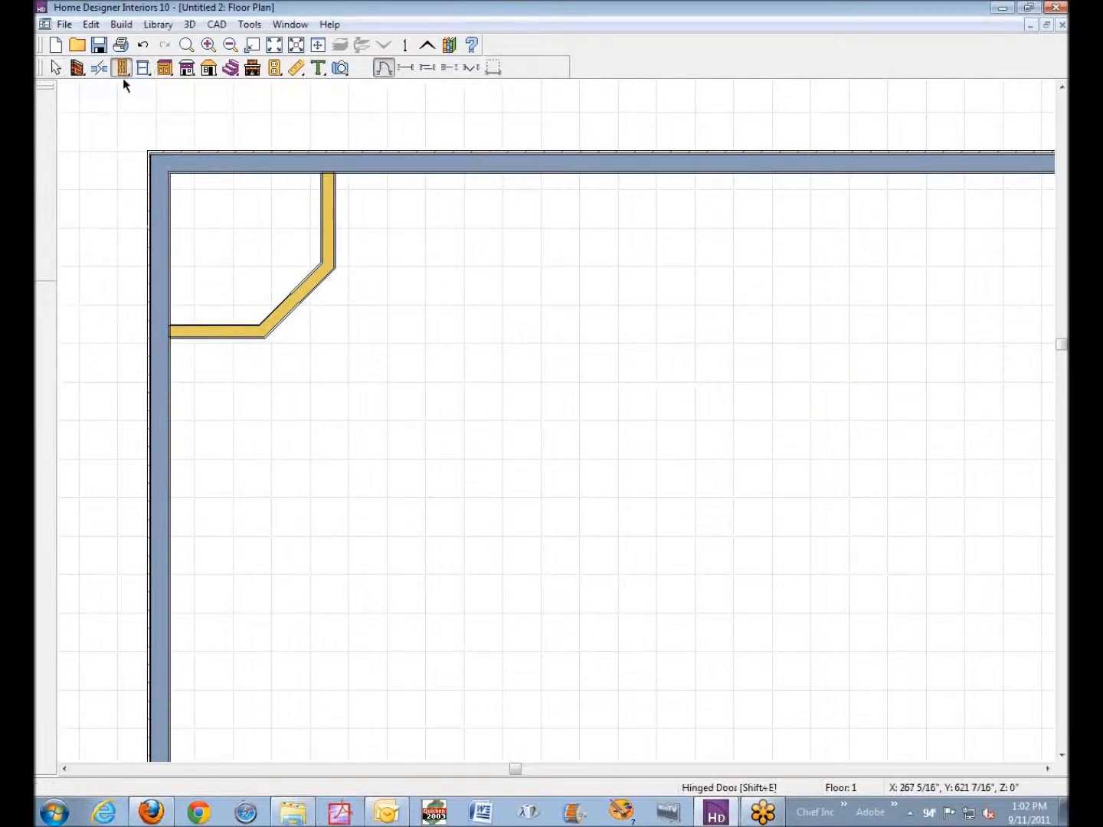
left_click(307, 299)
right_click(307, 299)
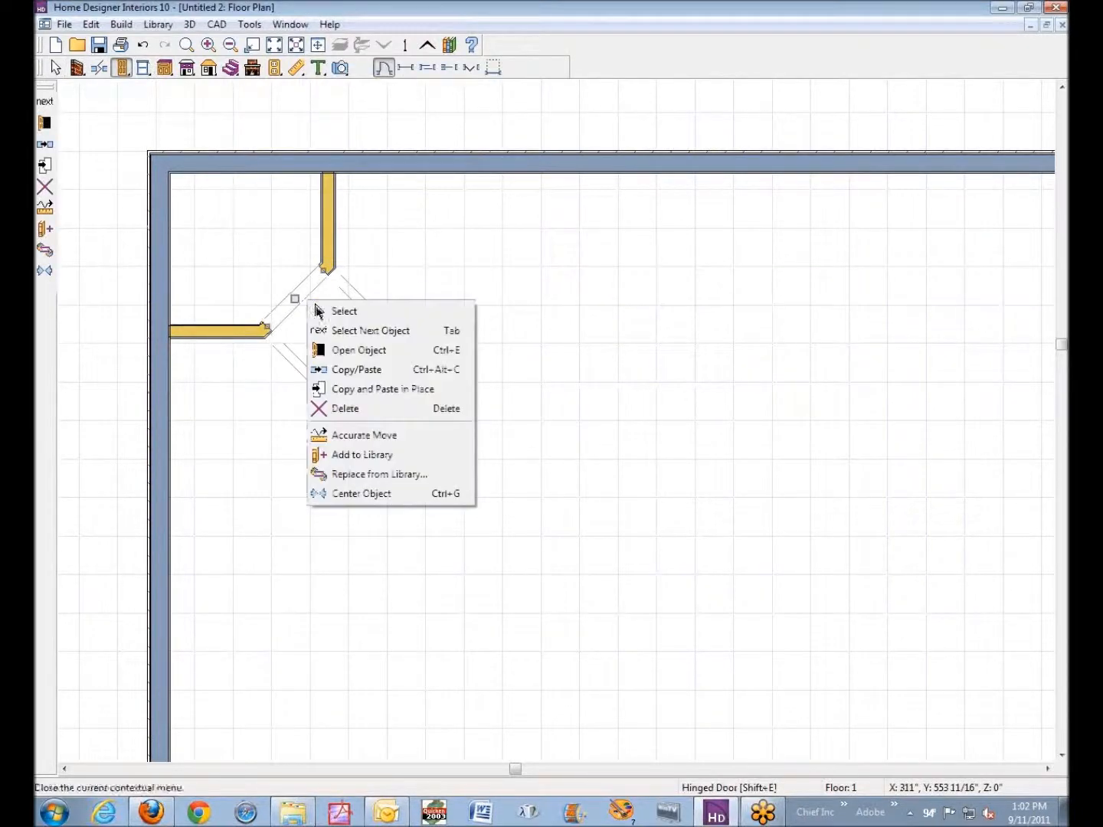
left_click(372, 349)
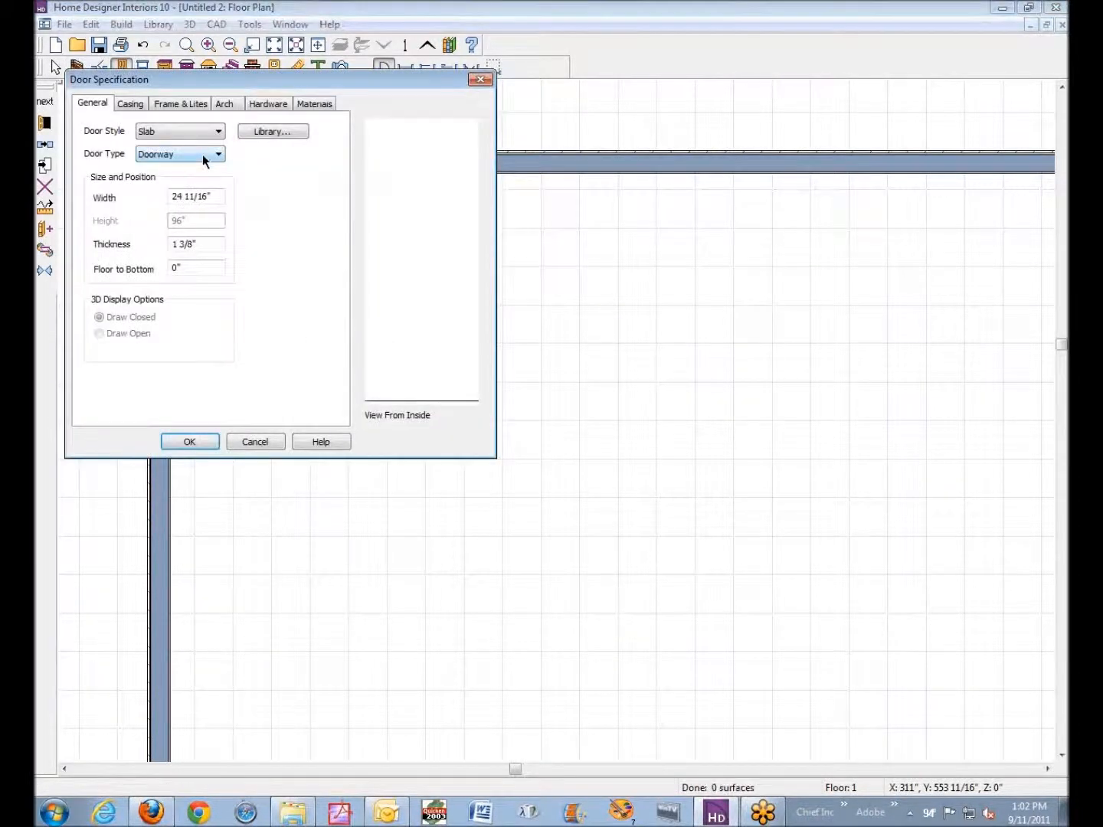
left_click(203, 154)
left_click(176, 181)
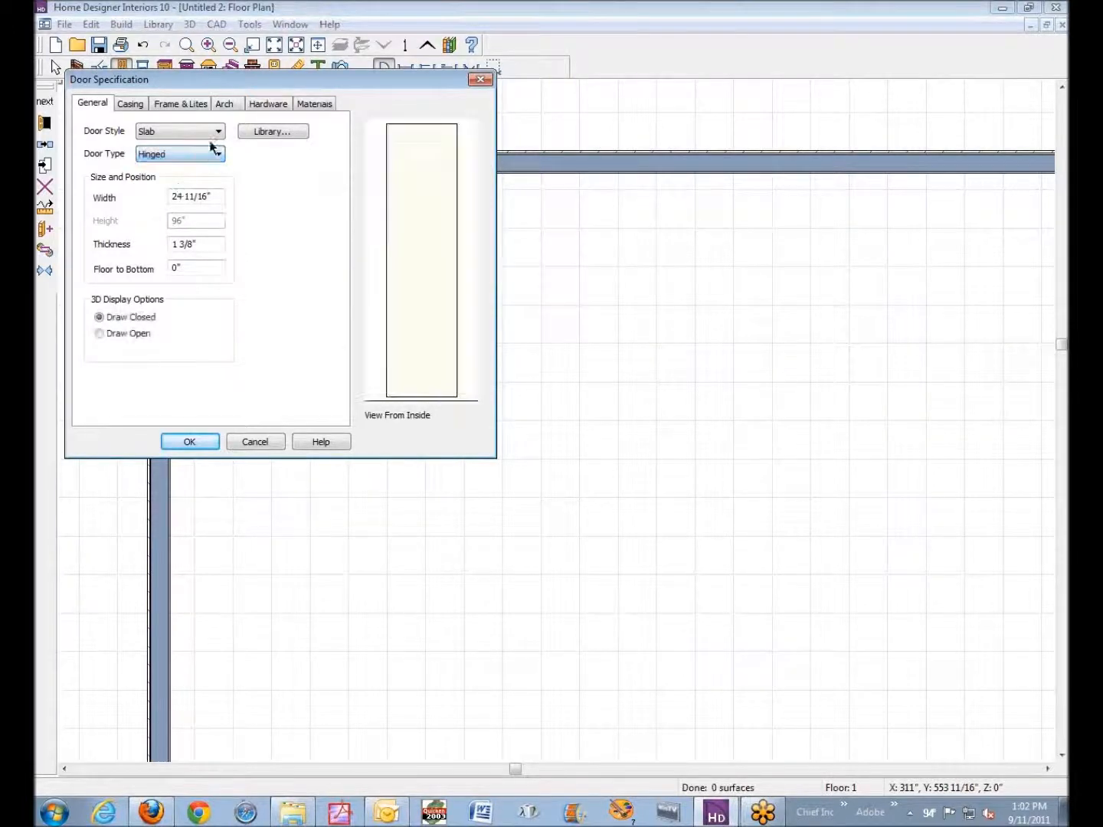
Set the door's style to the rectangular panel door Door P07 from the Doors & Doorways library.
left_click(214, 134)
left_click(190, 189)
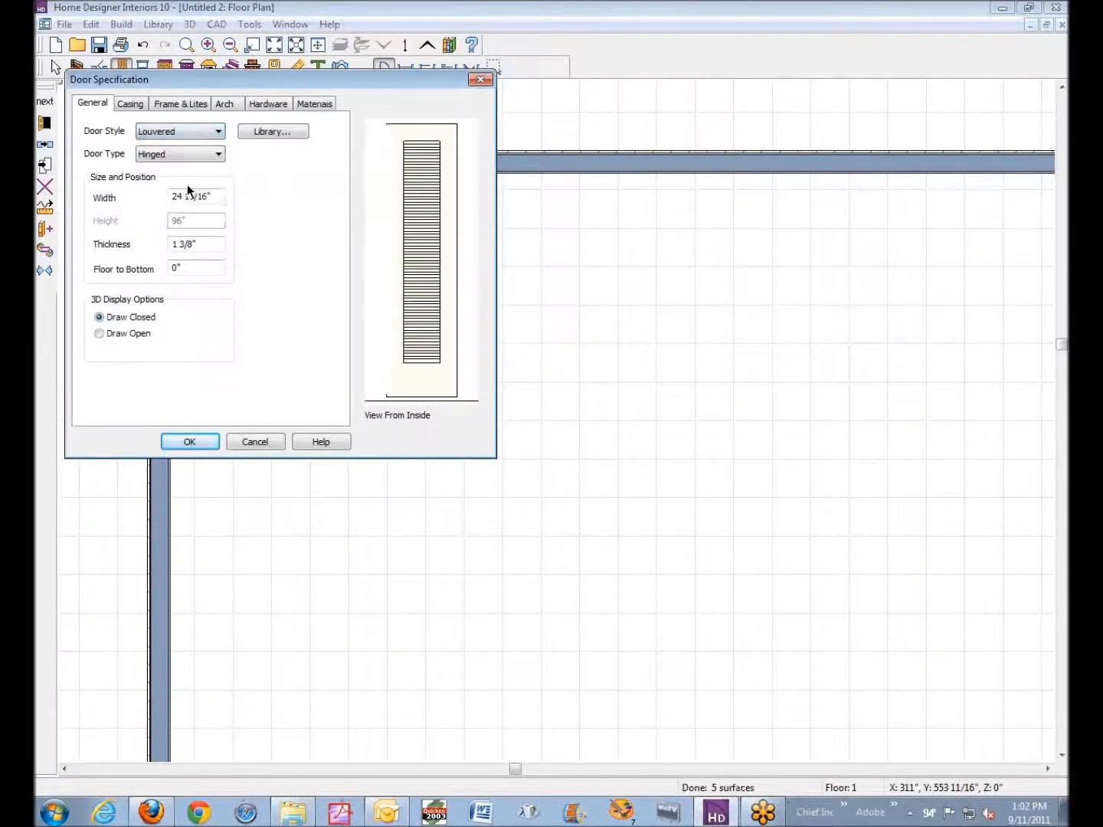
left_click(280, 131)
left_click(107, 229)
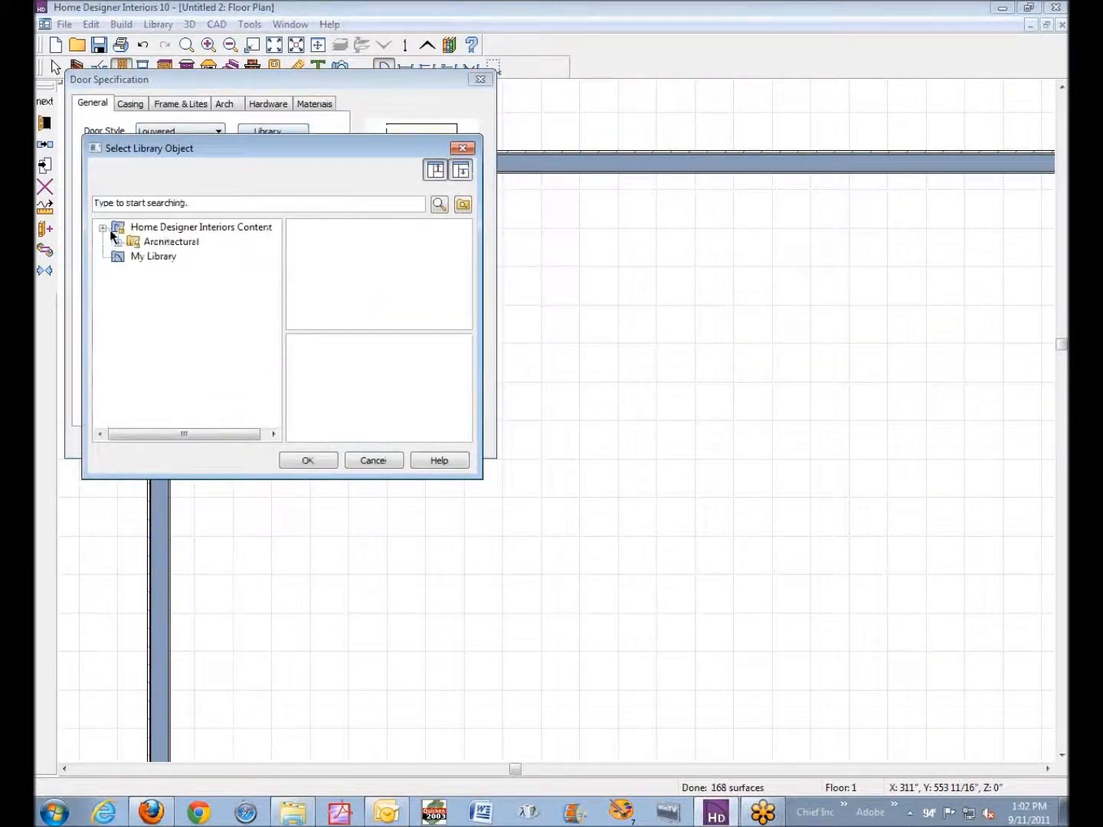
left_click(118, 243)
left_click(132, 258)
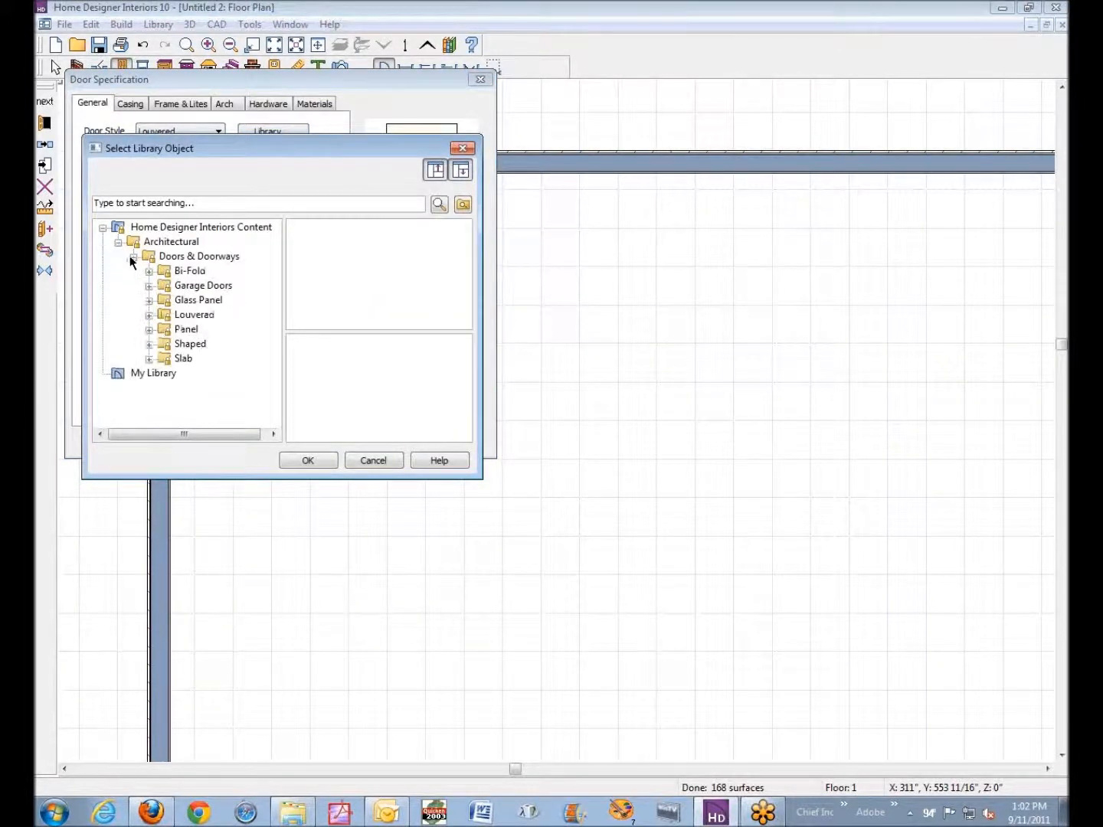
left_click(183, 331)
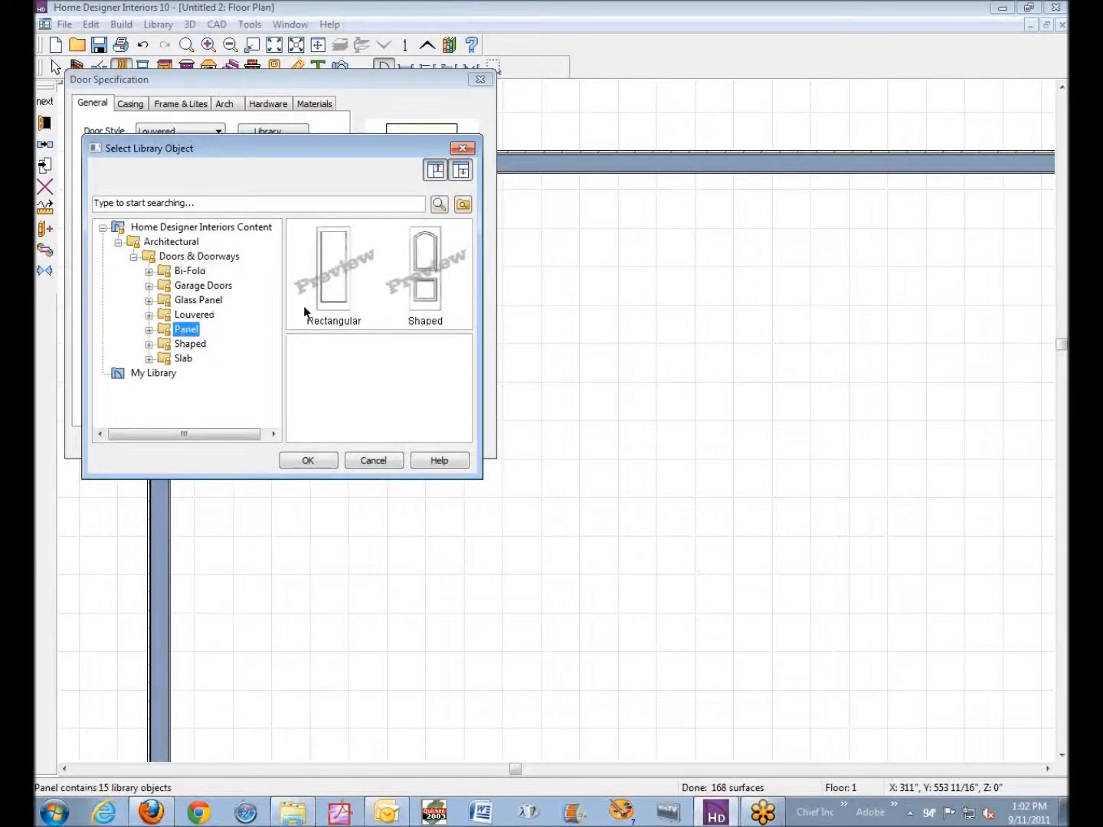
left_click(148, 330)
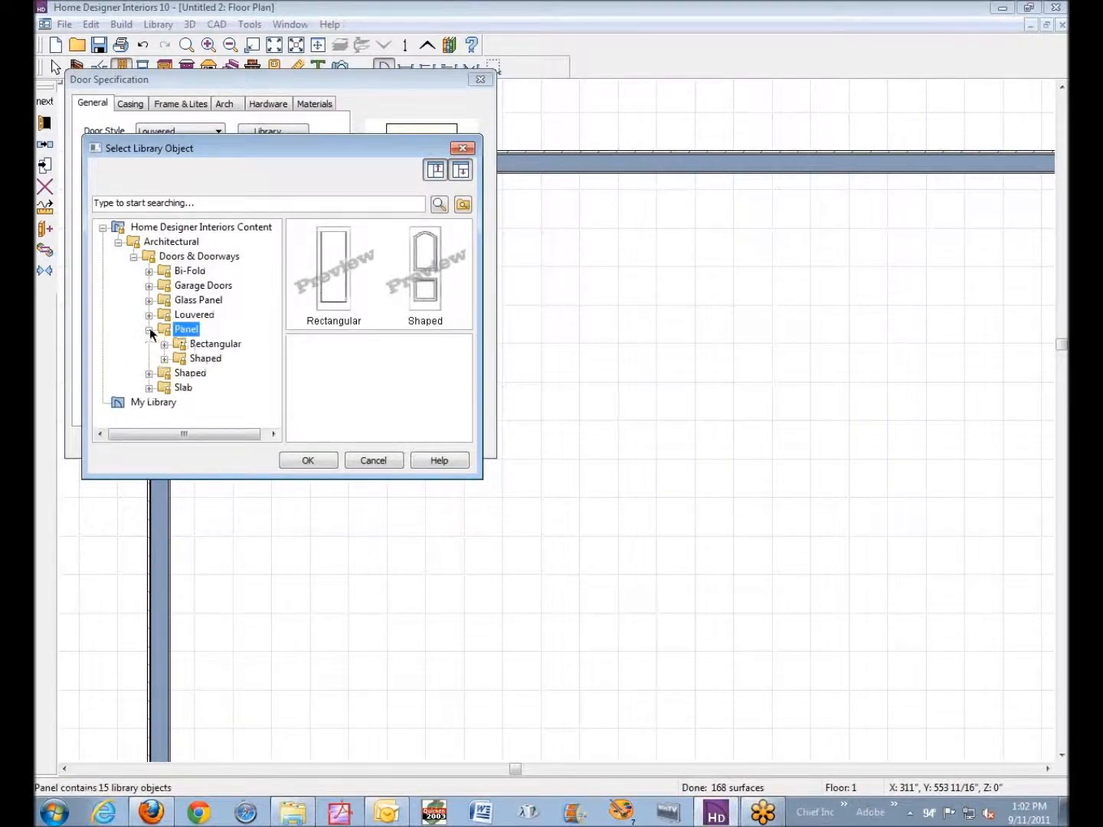
left_click(203, 344)
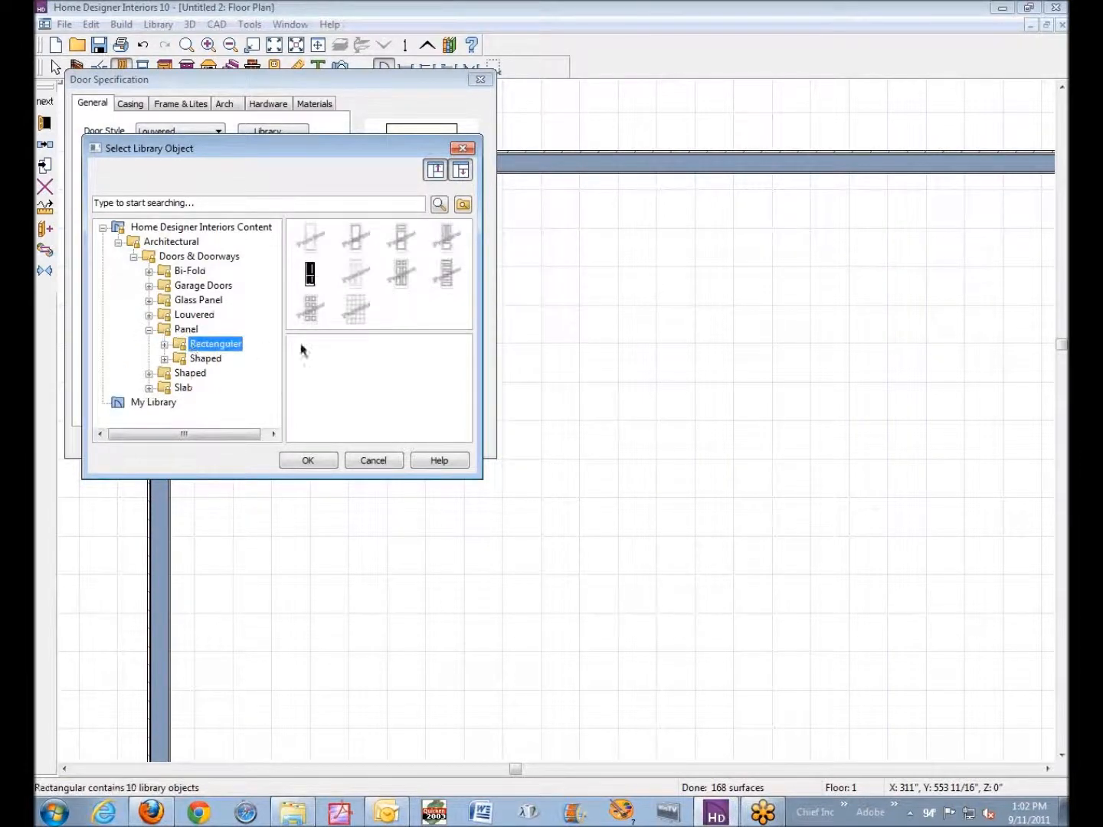
left_click(316, 280)
left_click(314, 456)
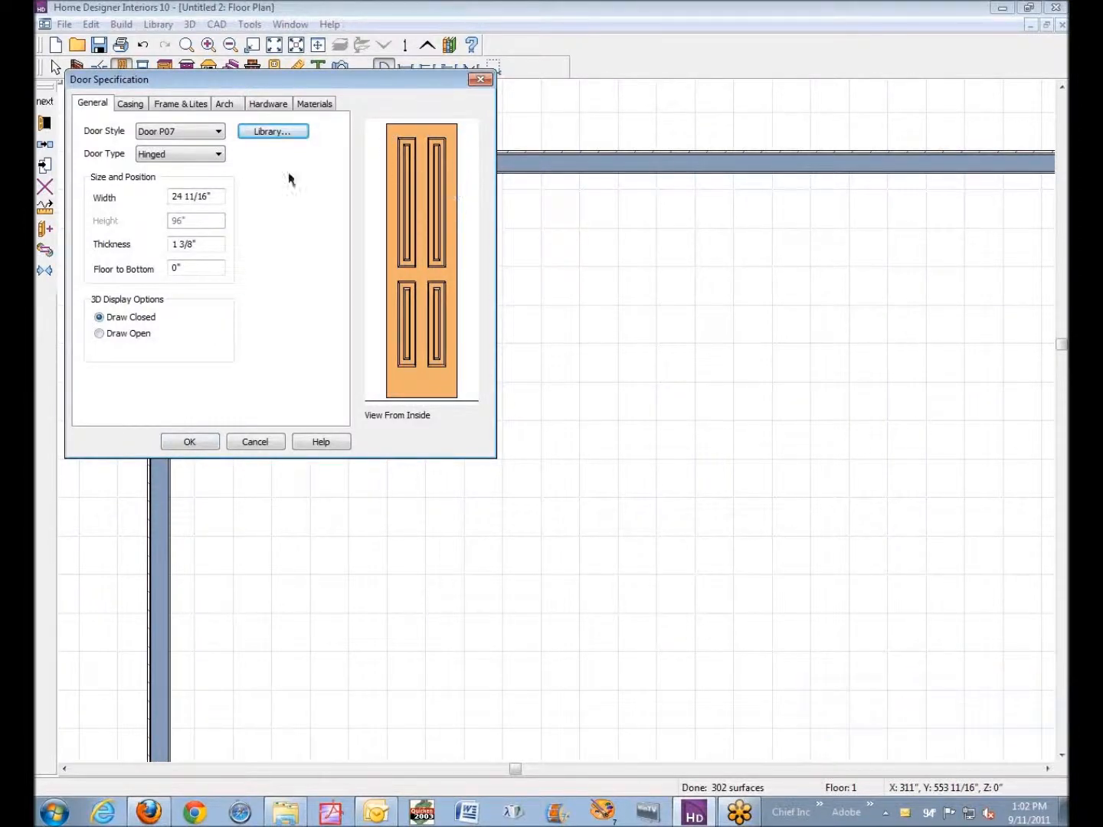
Turn on the door's interior casing, suppress its sill, and apply the door specification.
left_click(130, 108)
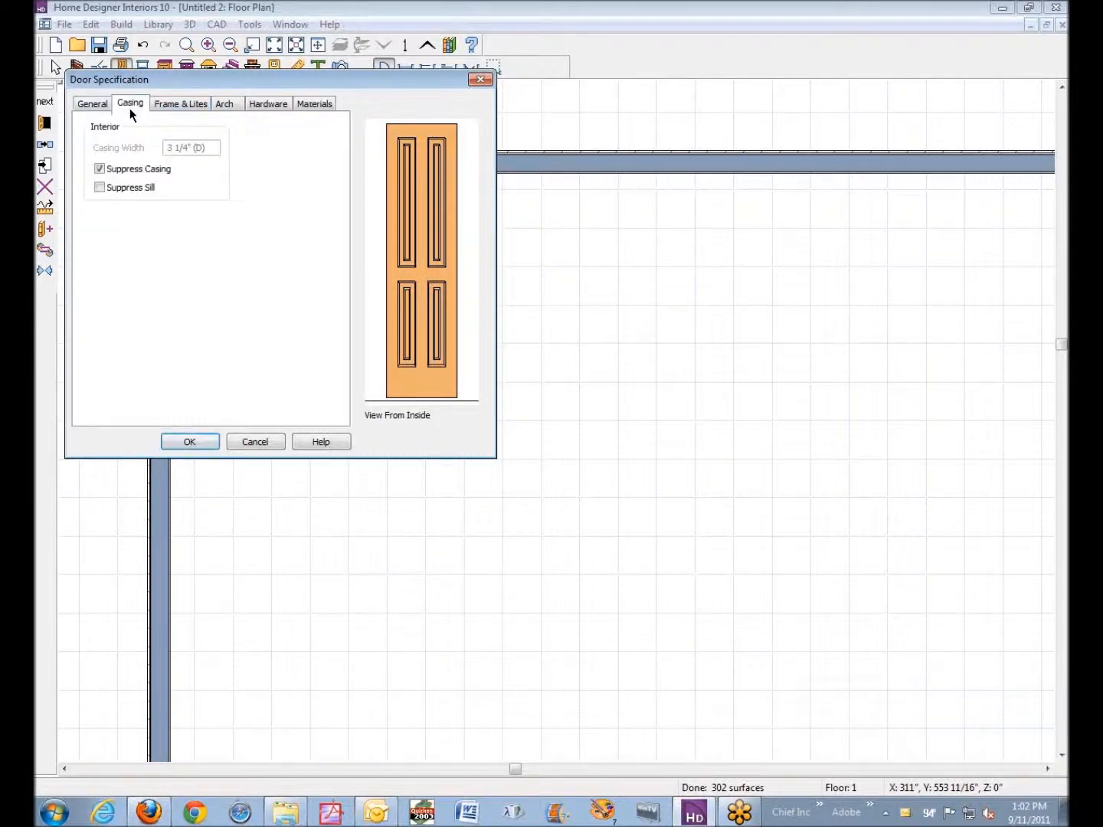
left_click(114, 169)
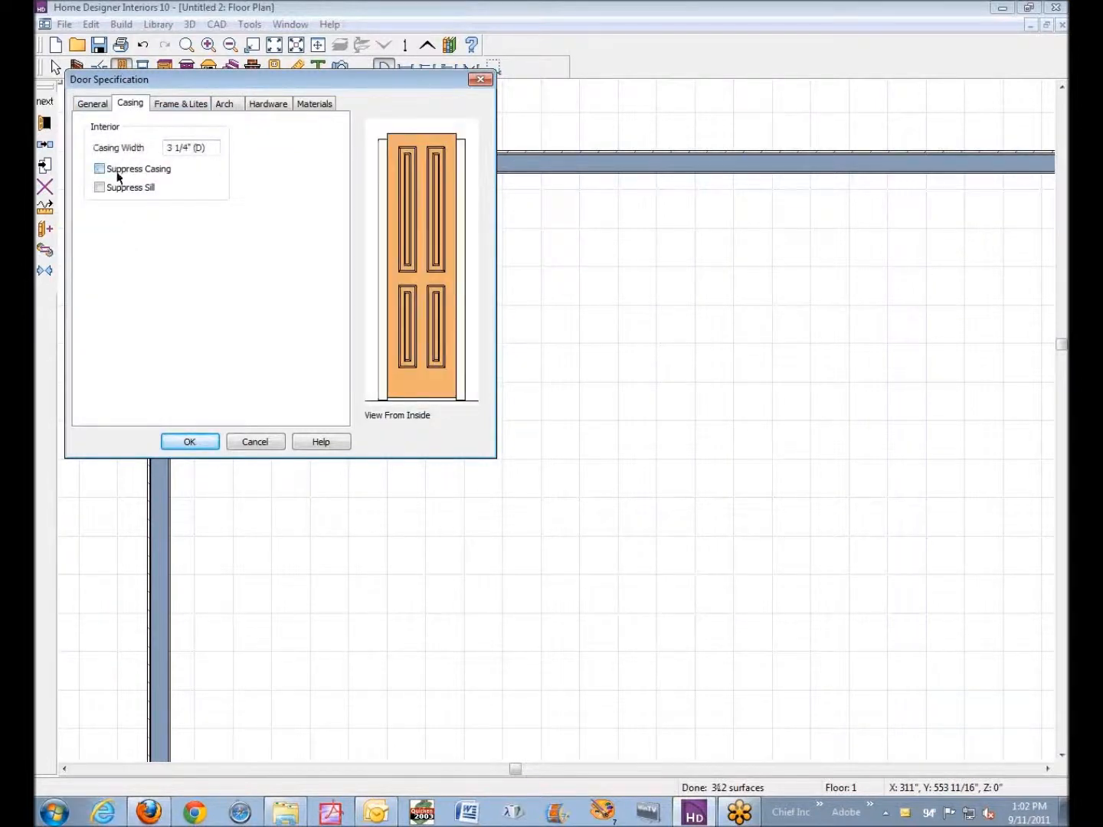
left_click(100, 188)
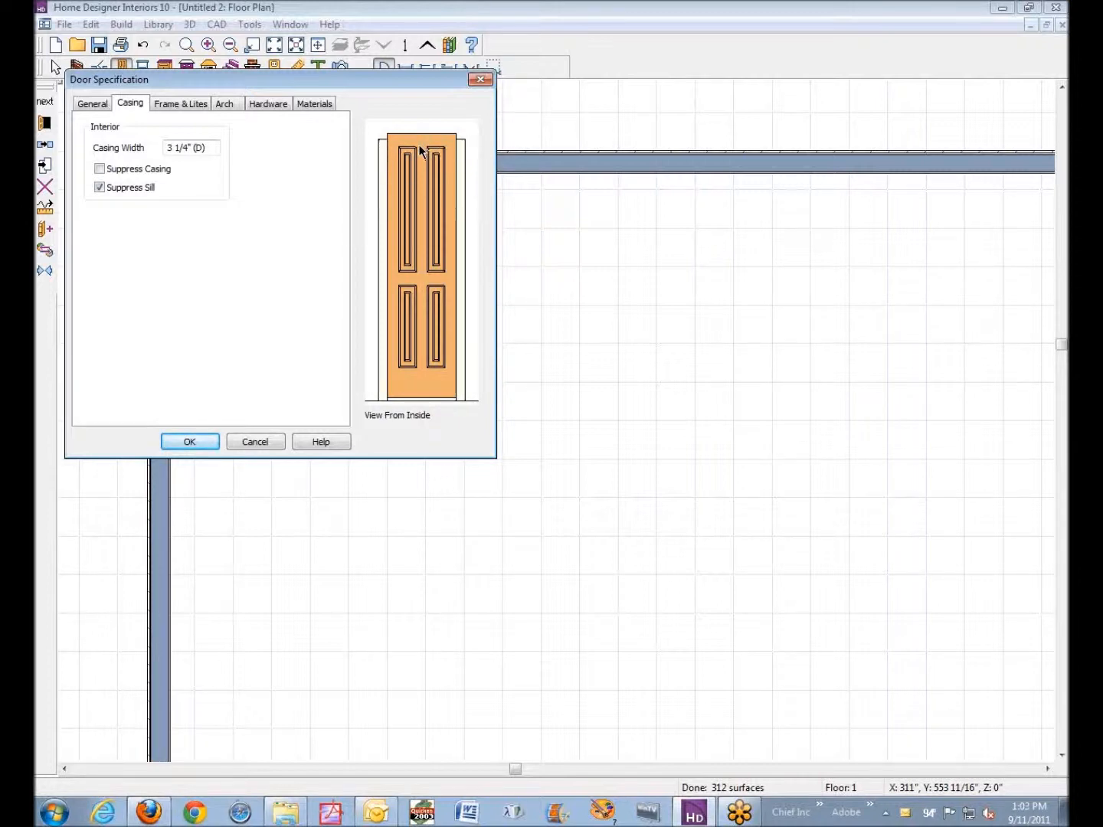
left_click(190, 442)
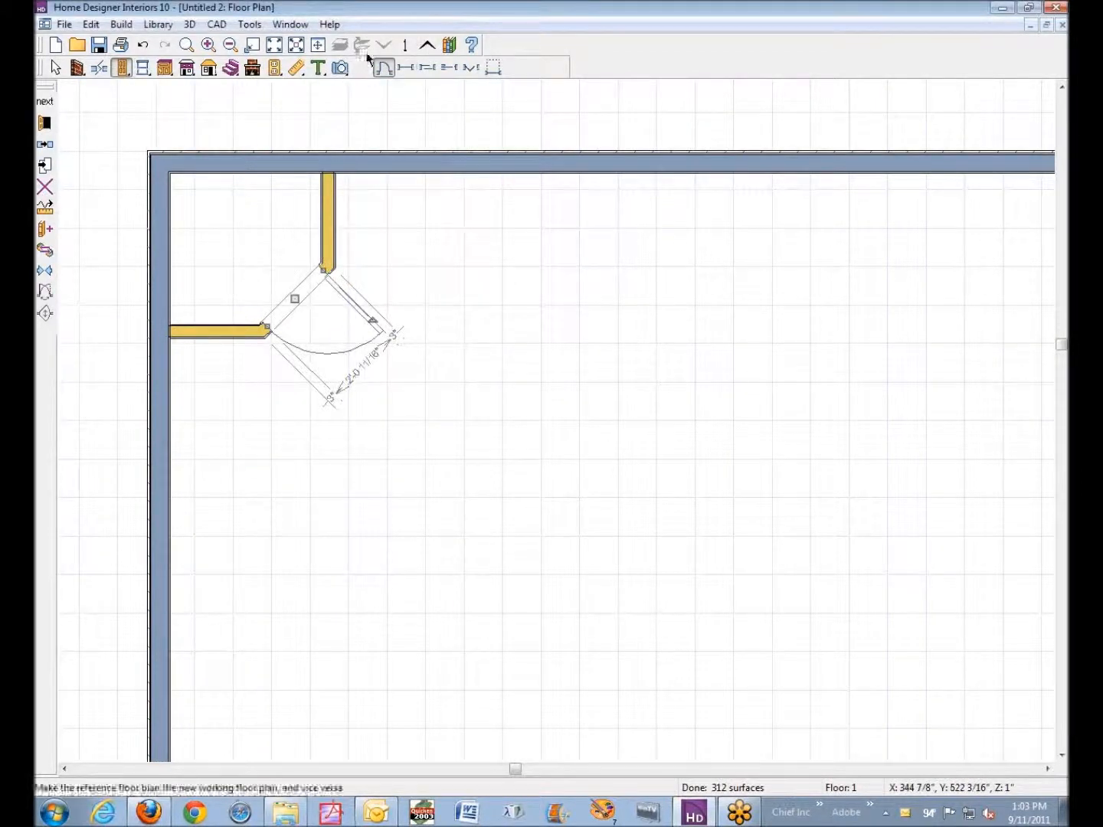
Create a full camera view facing the corner enclosure and lower the door's top edge to a height of 80".
left_click(341, 67)
left_click_drag(734, 619, 414, 407)
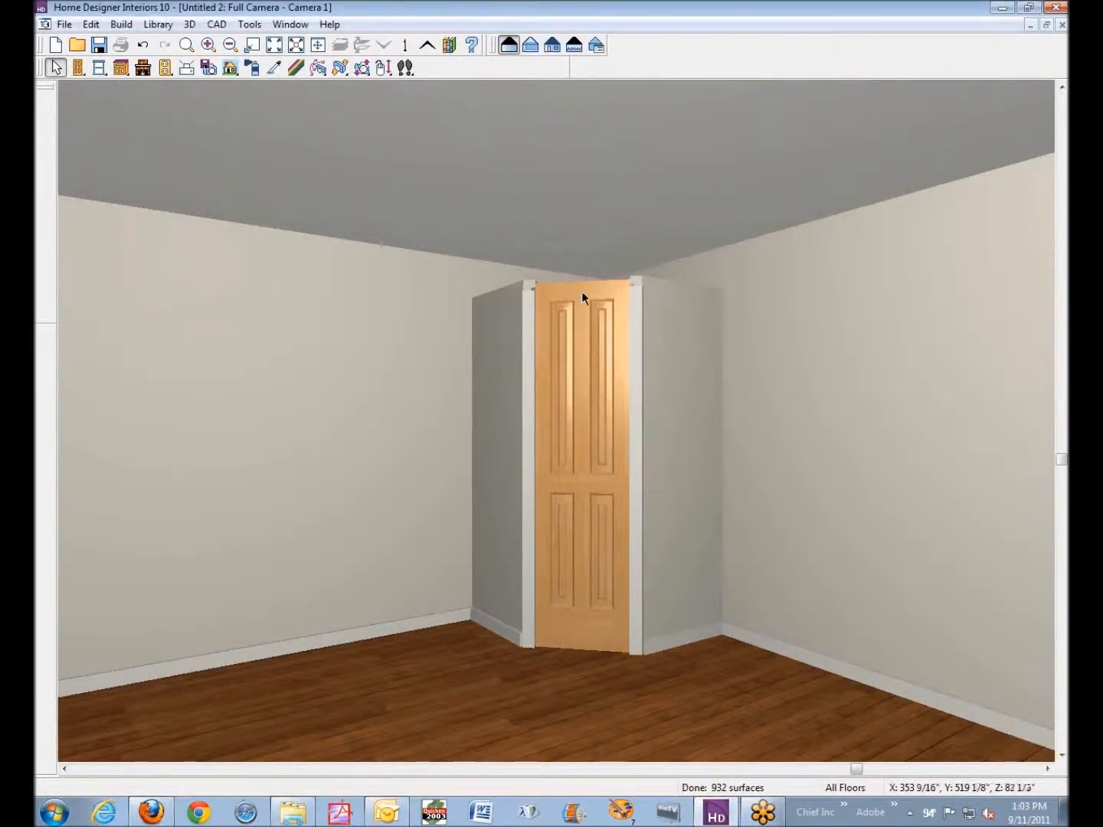
left_click(584, 295)
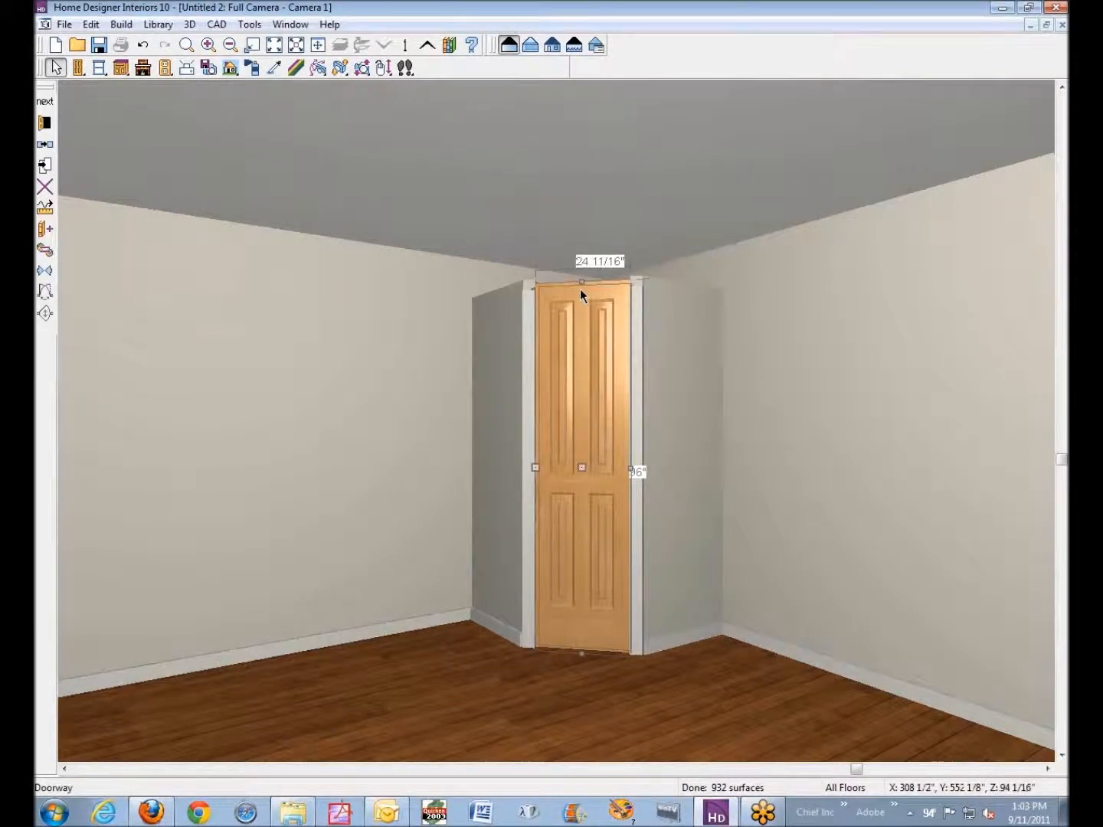
left_click_drag(581, 281, 576, 346)
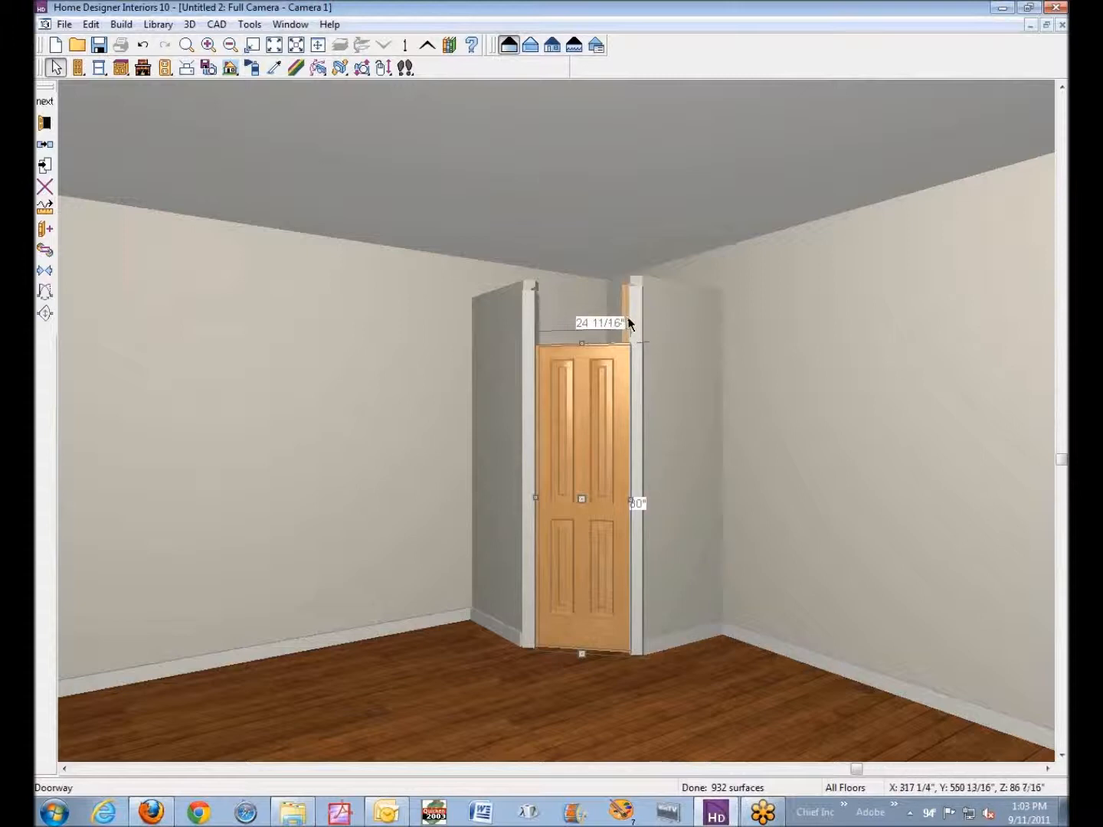
key("Escape")
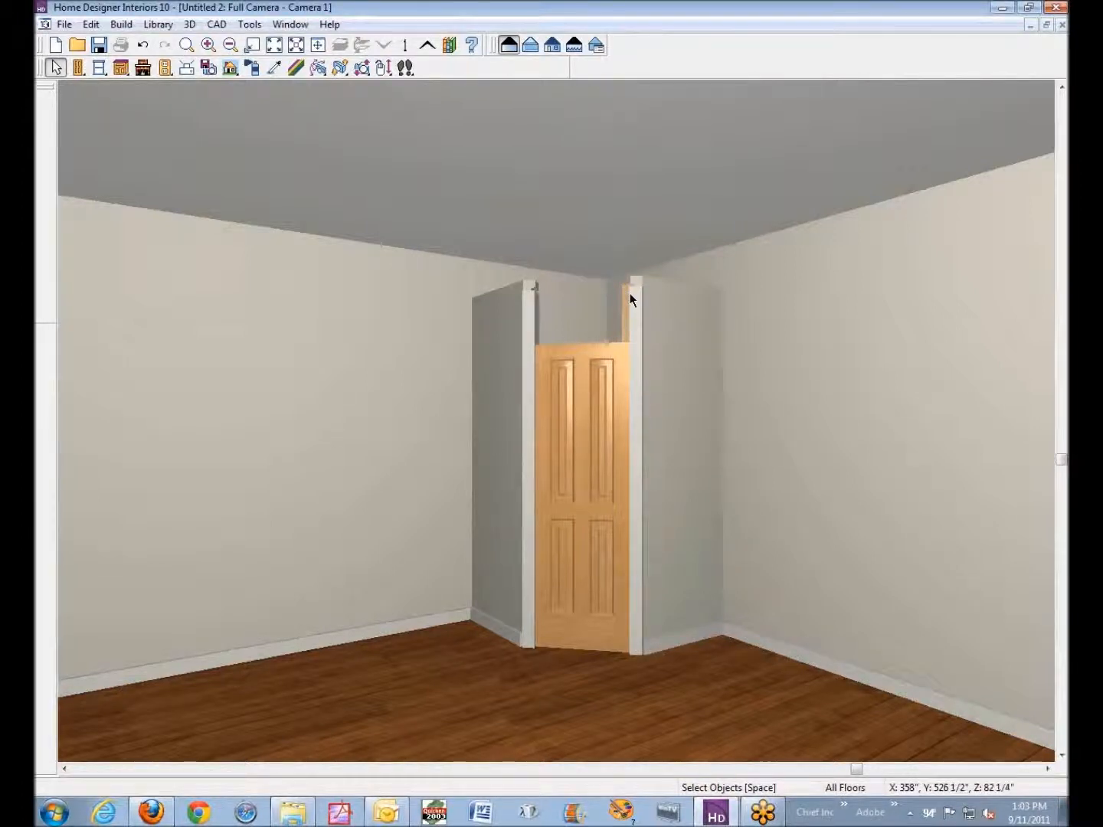
Return to the floor plan, remove the fraction of an inch from the shower door's width and suppress its casing.
left_click(1061, 25)
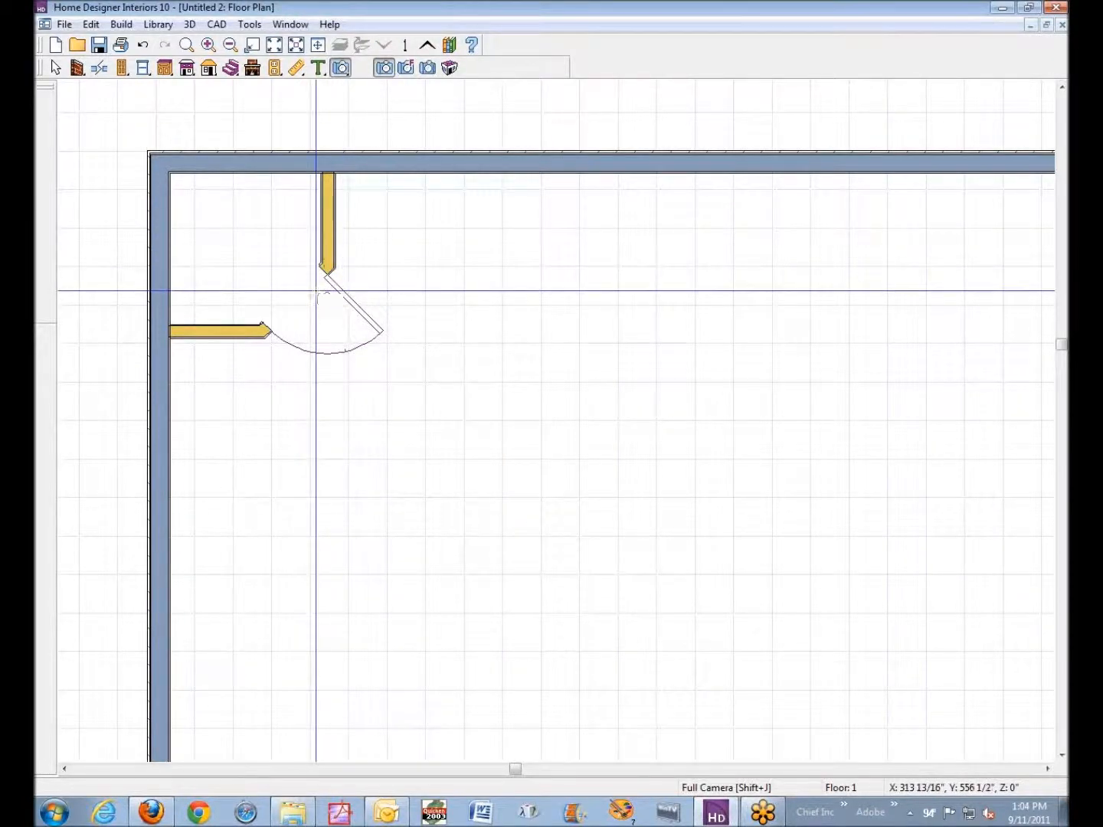
right_click(317, 292)
left_click(386, 345)
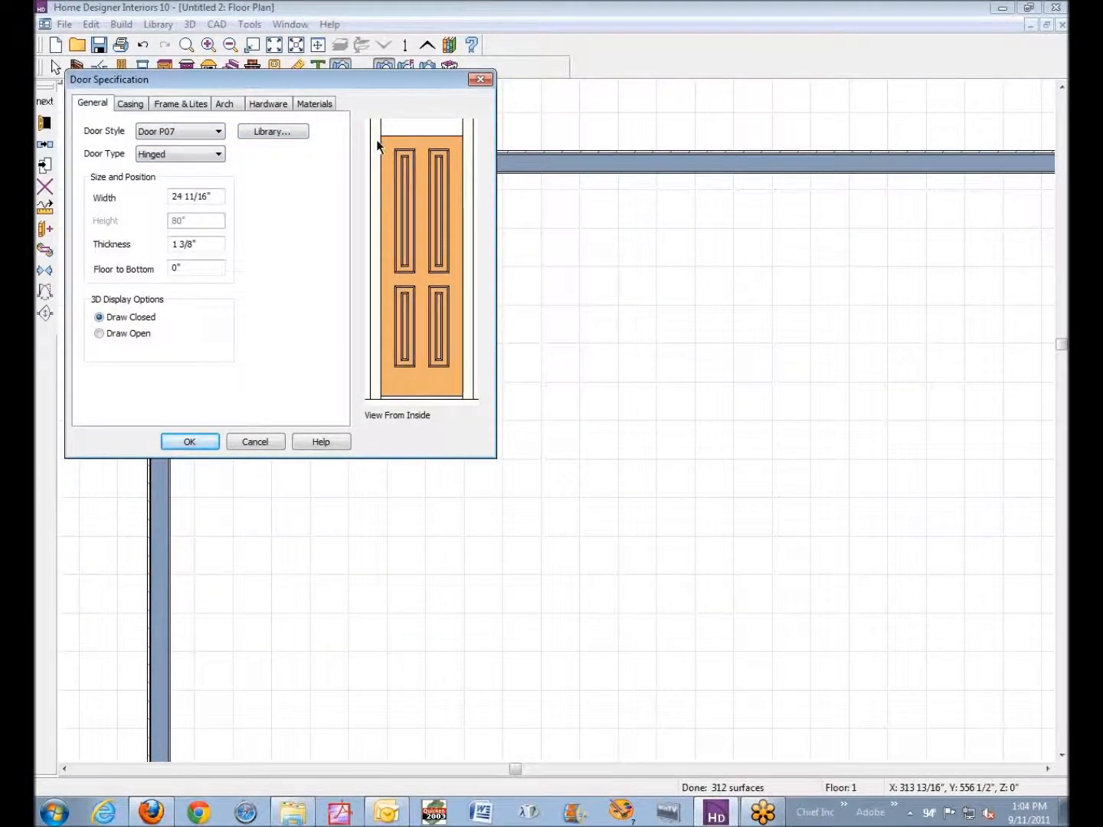
left_click_drag(183, 196, 241, 213)
key("Delete")
left_click(130, 103)
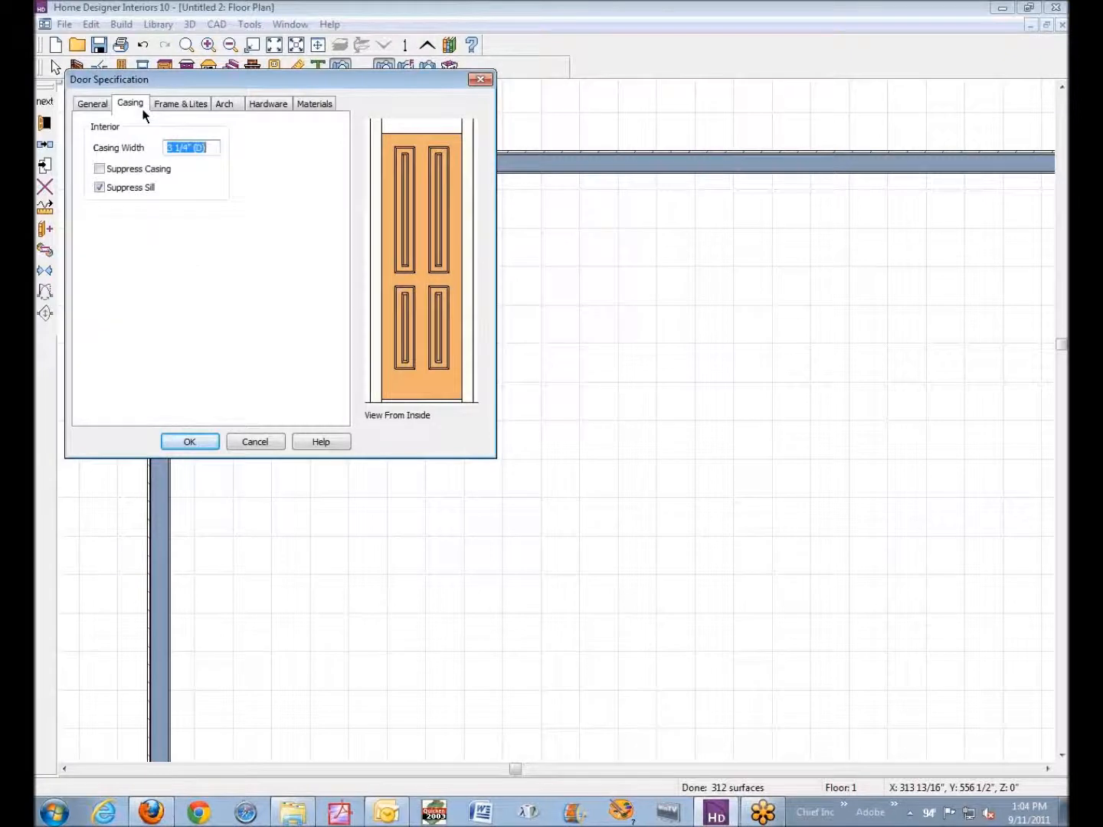
left_click(119, 173)
left_click(119, 169)
left_click(205, 443)
key("space")
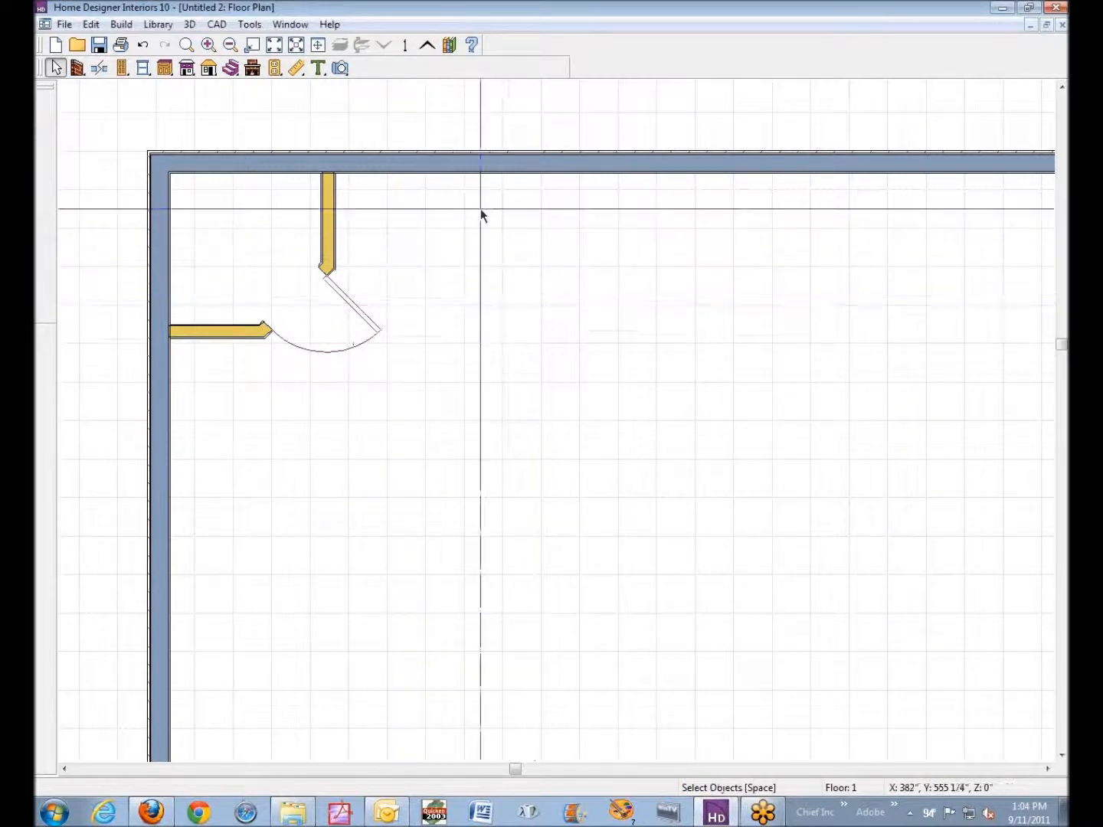
Set the rough ceiling height in the Floor 1 defaults to 121 1/8".
left_click(93, 25)
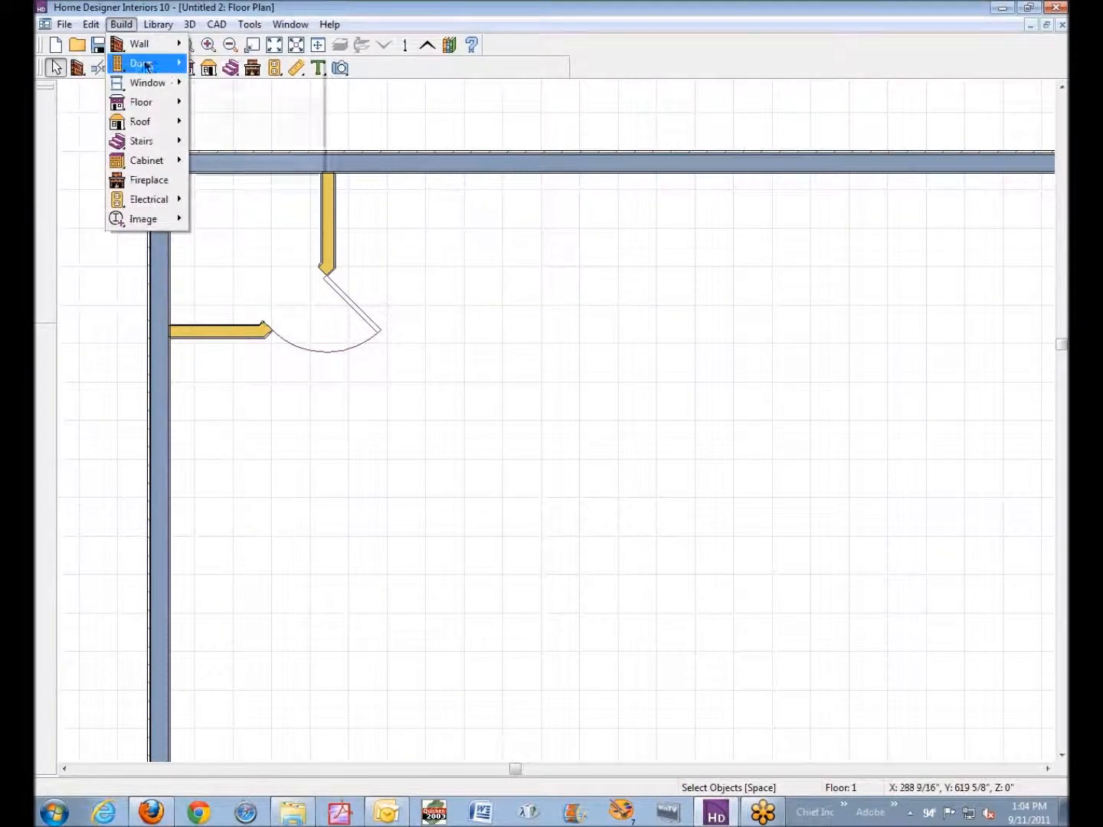
left_click(169, 301)
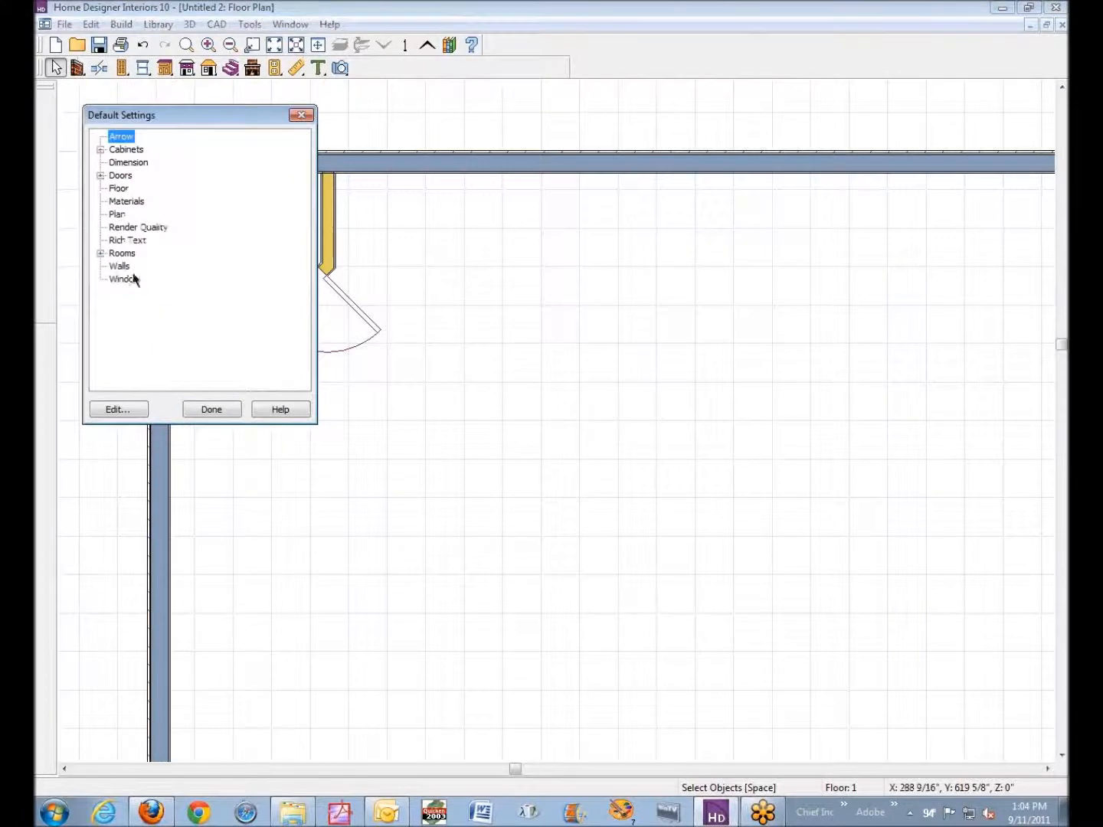
left_click(119, 188)
left_click(133, 409)
left_click_drag(234, 323, 191, 326)
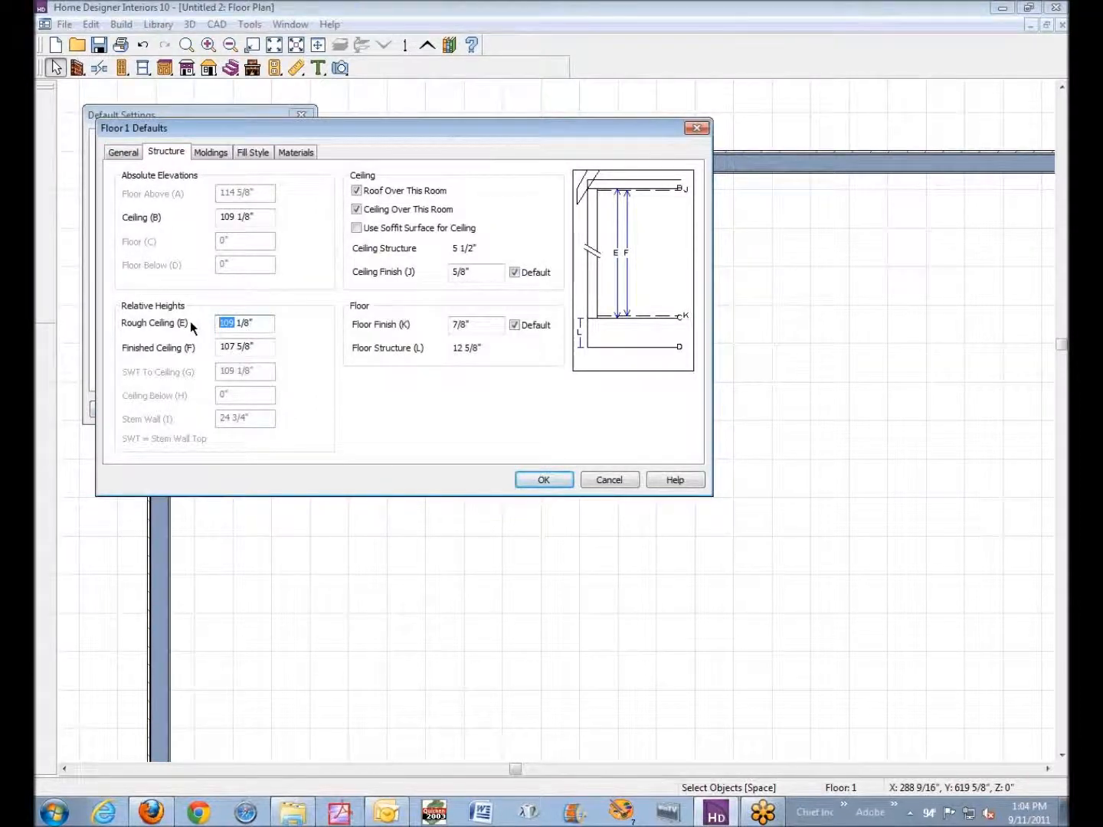
type("121")
key("Tab")
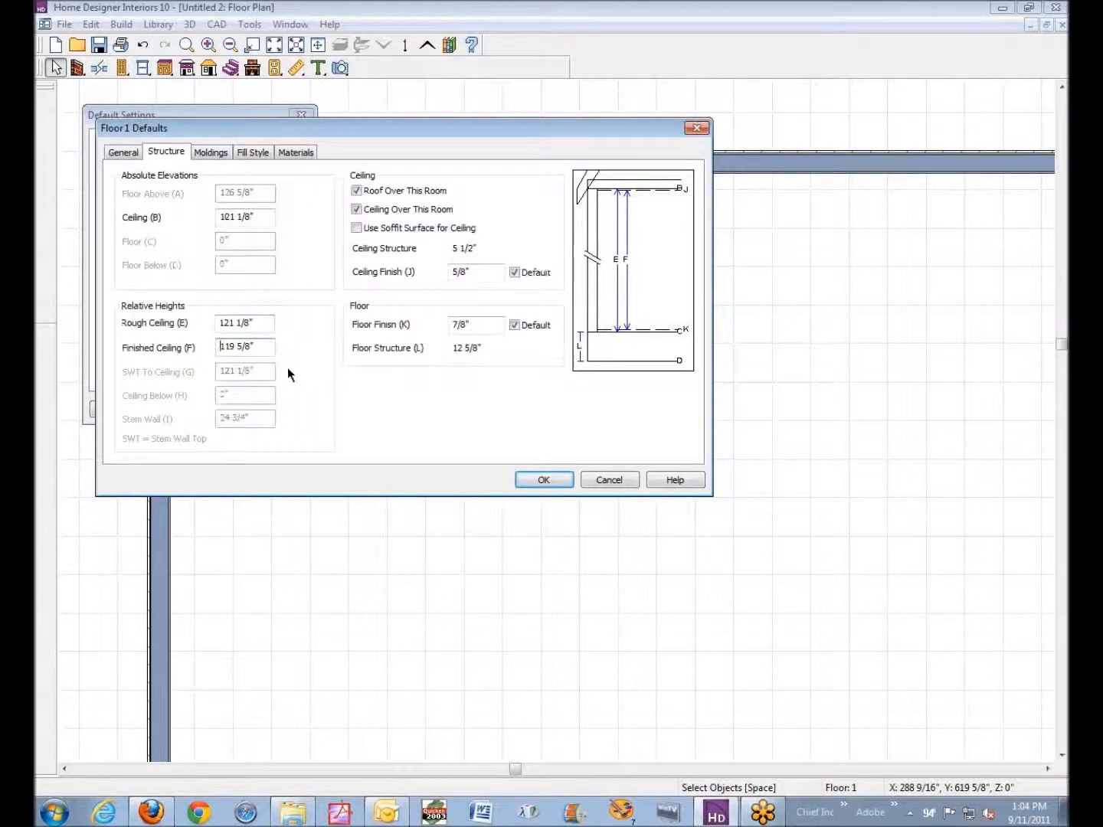
left_click(555, 481)
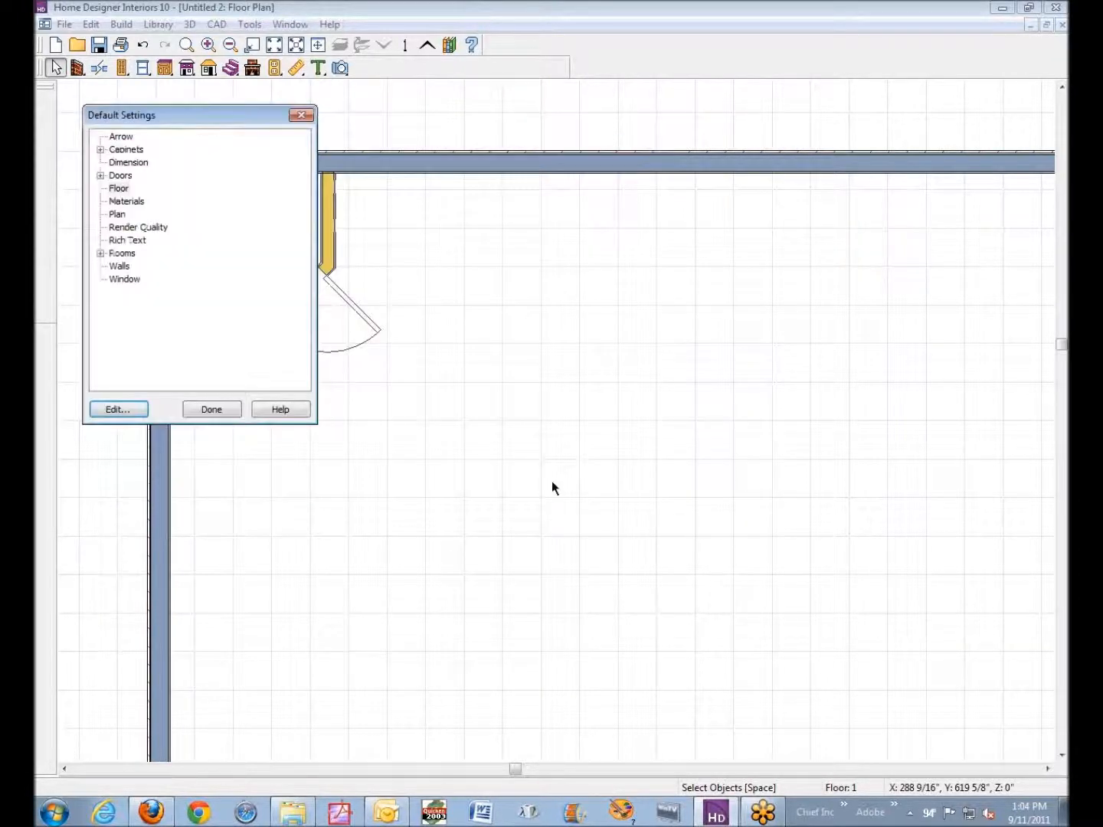
left_click(234, 409)
Check the ceiling heights in the specifications of the main room and the shower enclosure.
double_click(532, 338)
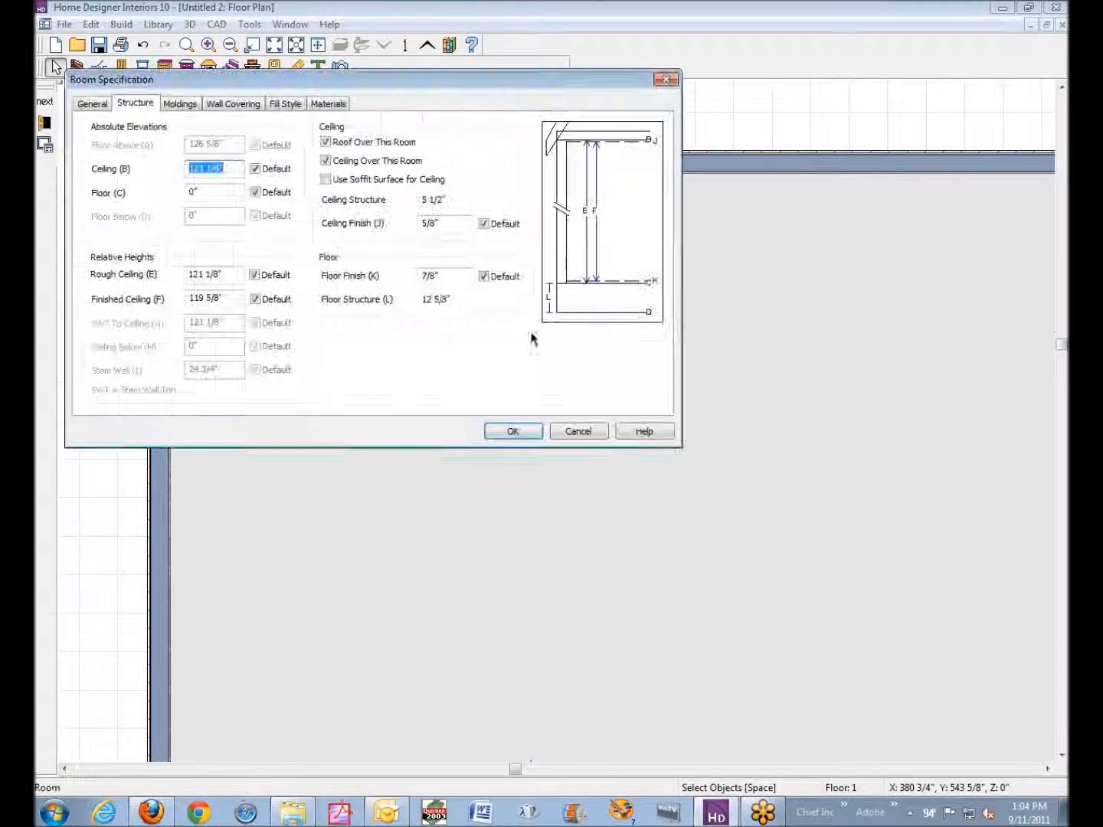
left_click(599, 433)
double_click(243, 238)
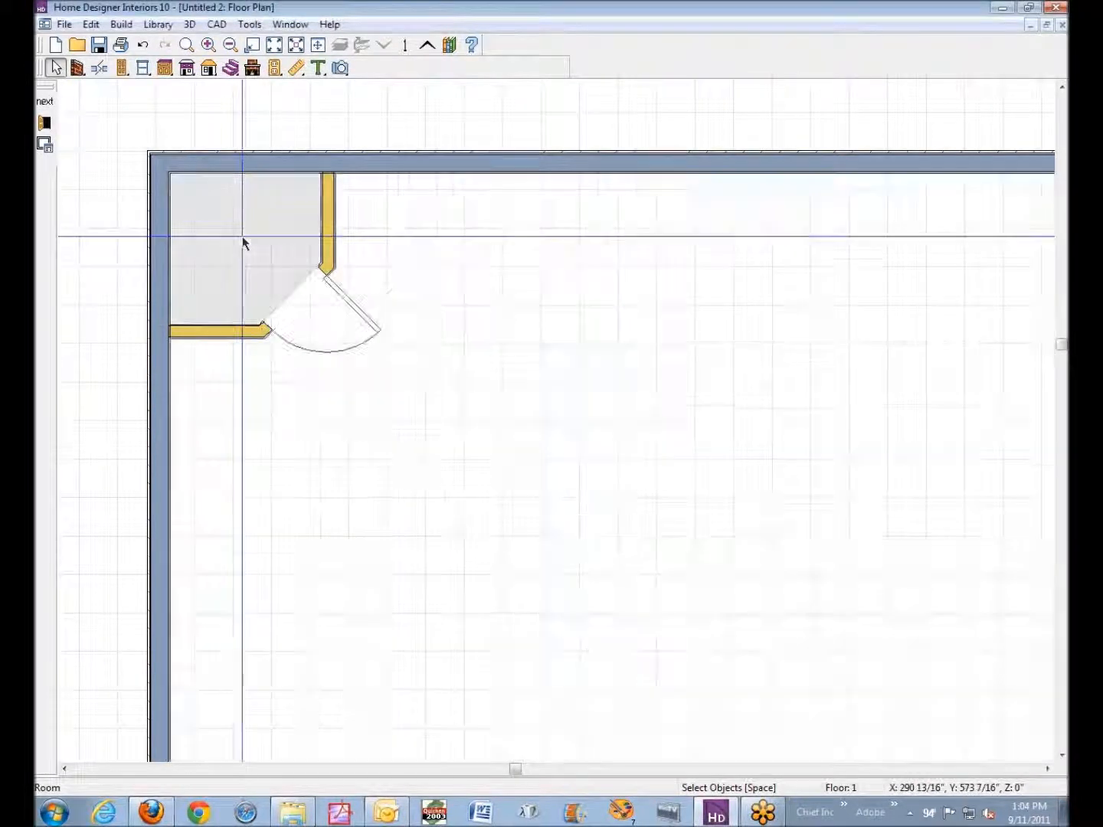
left_click(579, 432)
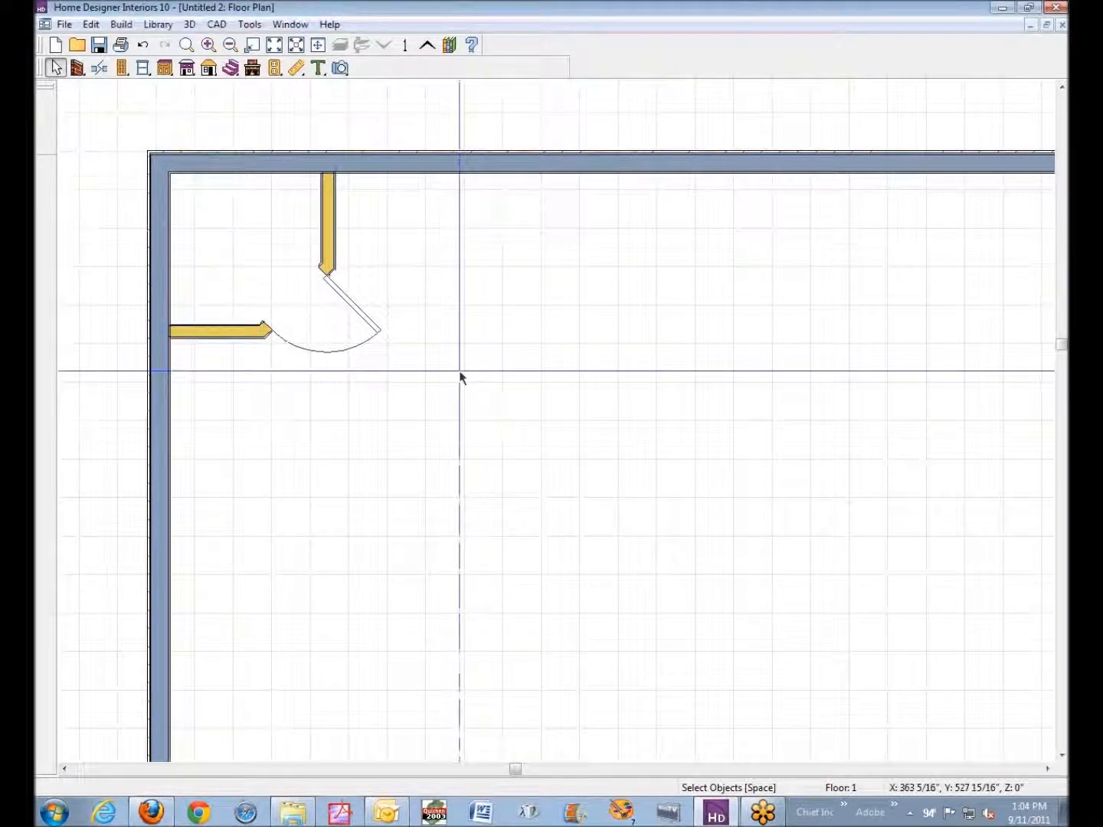
Create a second full camera view from the room's lower-right area looking toward the corner shower enclosure.
scroll(460, 375, "down", 3)
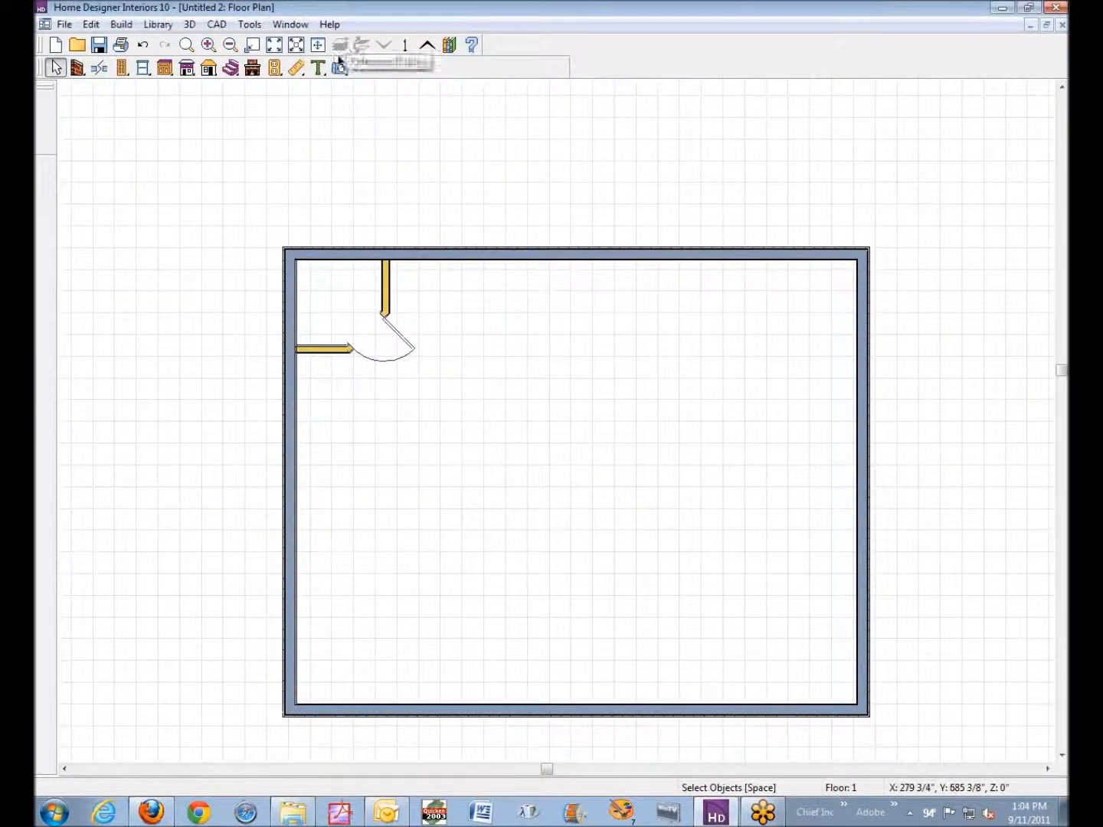
left_click(339, 67)
left_click_drag(750, 627, 456, 399)
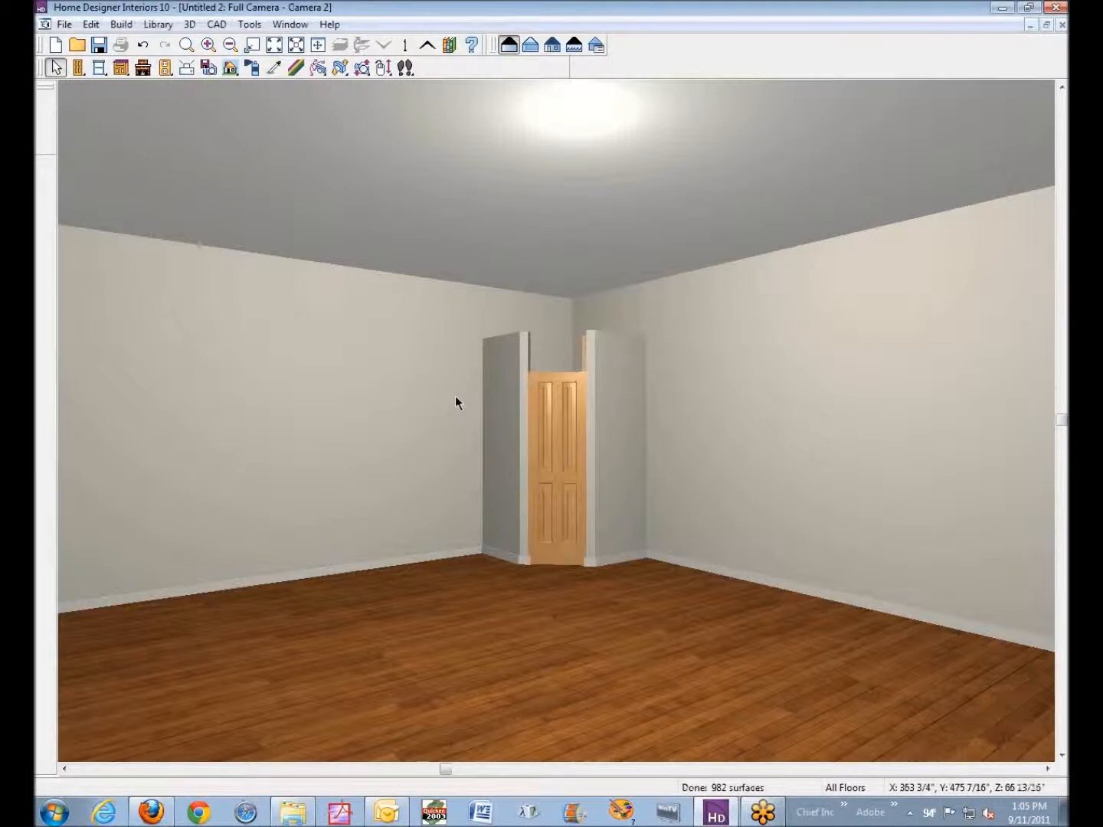
Return to the floor plan and place a corner soffit in the room corner inside the shower enclosure.
left_click(1062, 26)
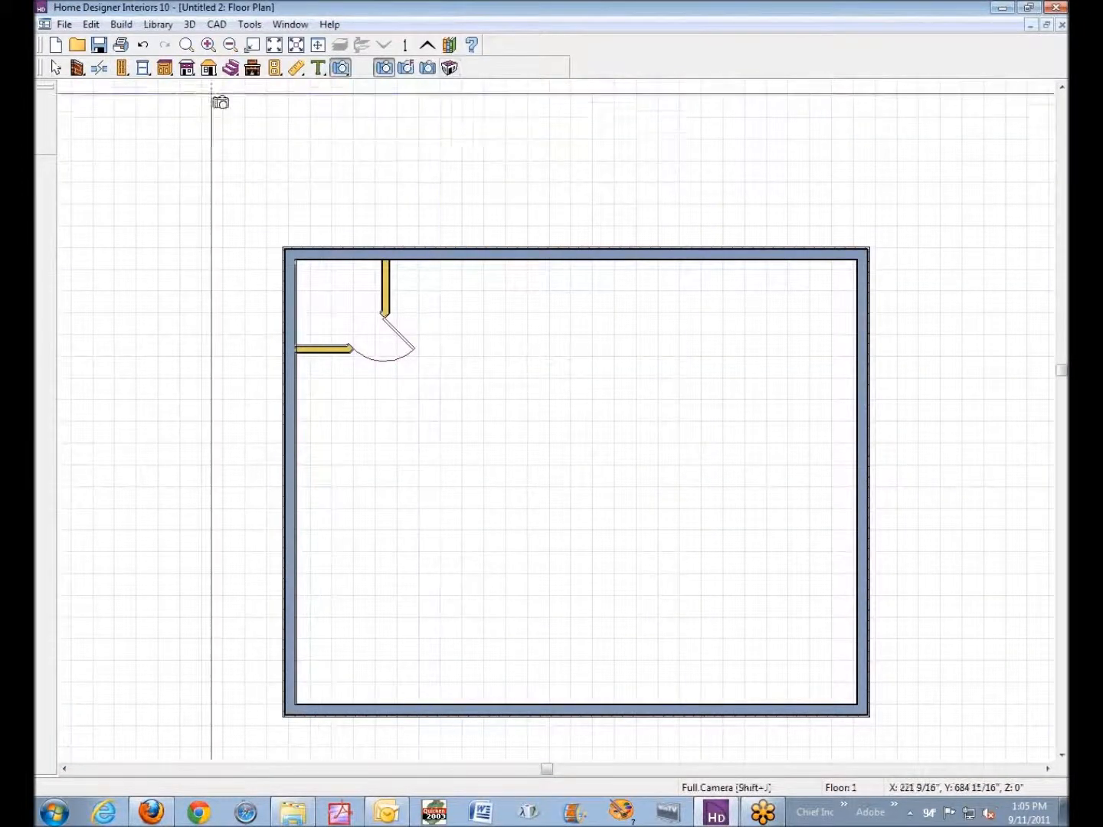
left_click(187, 44)
left_click_drag(227, 227, 465, 395)
key("shift+j")
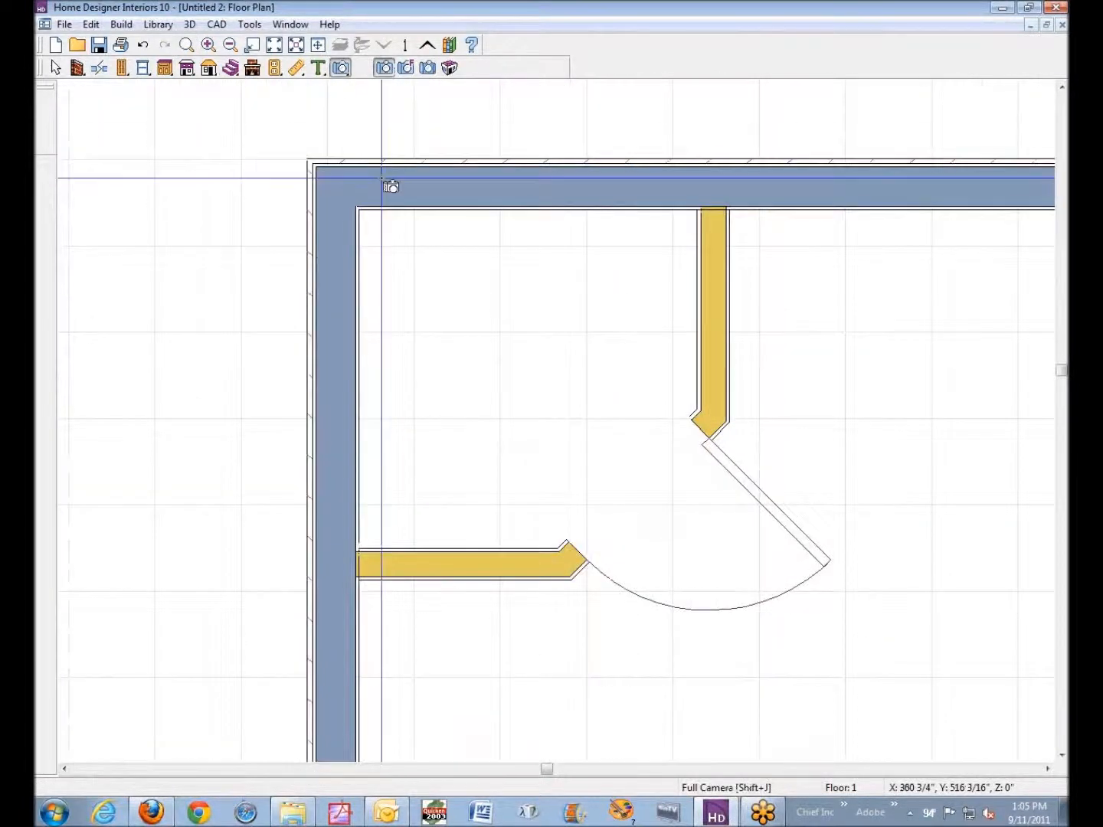
left_click(166, 69)
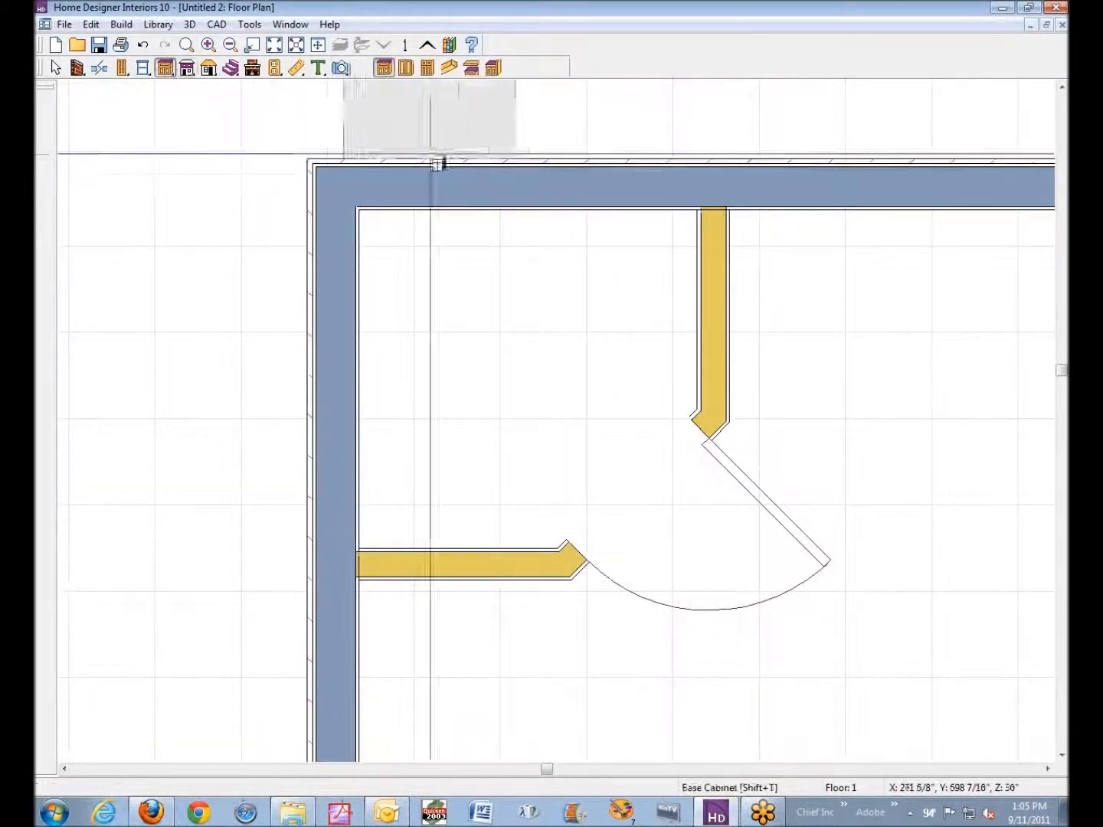
left_click(451, 67)
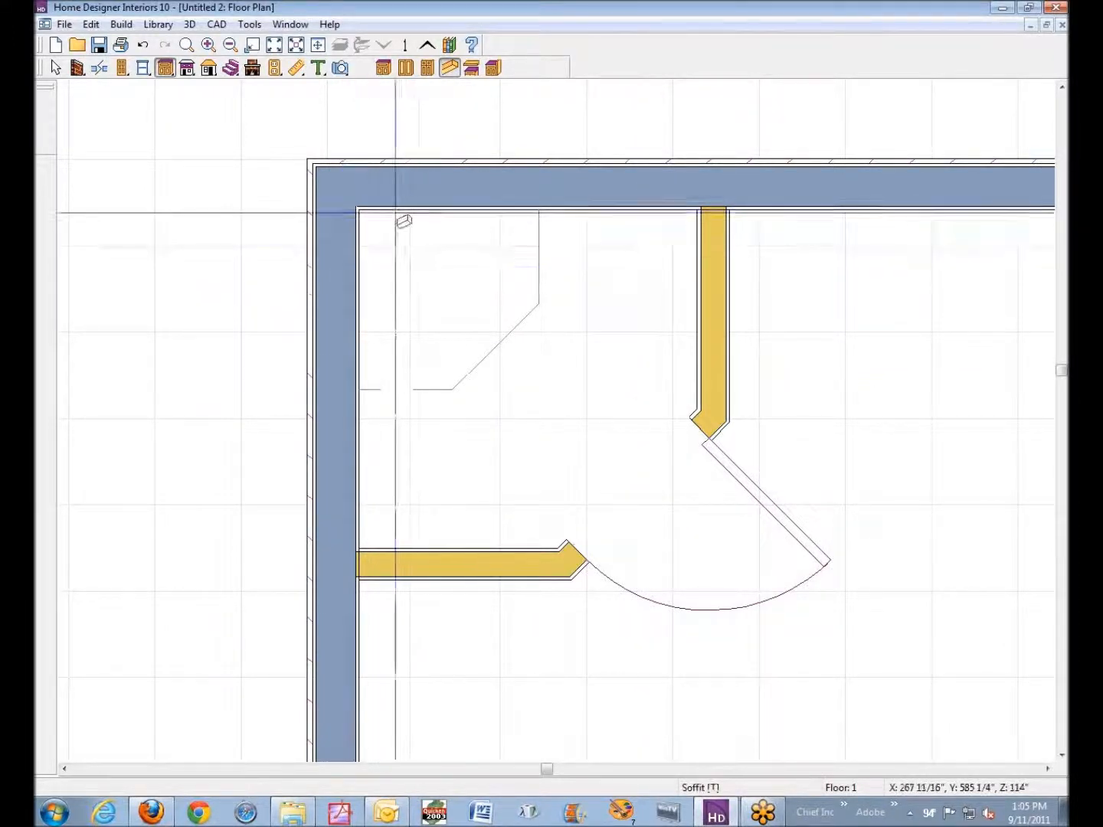
Move the soffit against the two shower railings and stretch its back sides to the inner faces of the room walls.
left_click(55, 67)
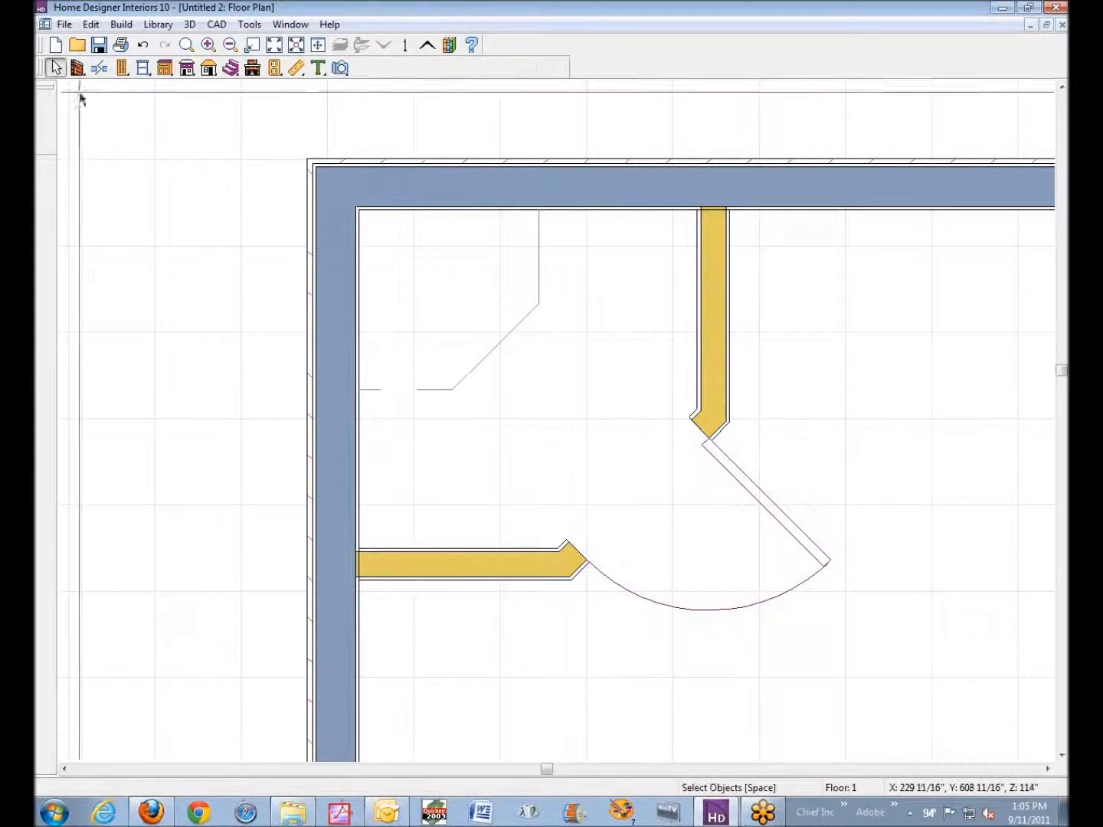
left_click(502, 337)
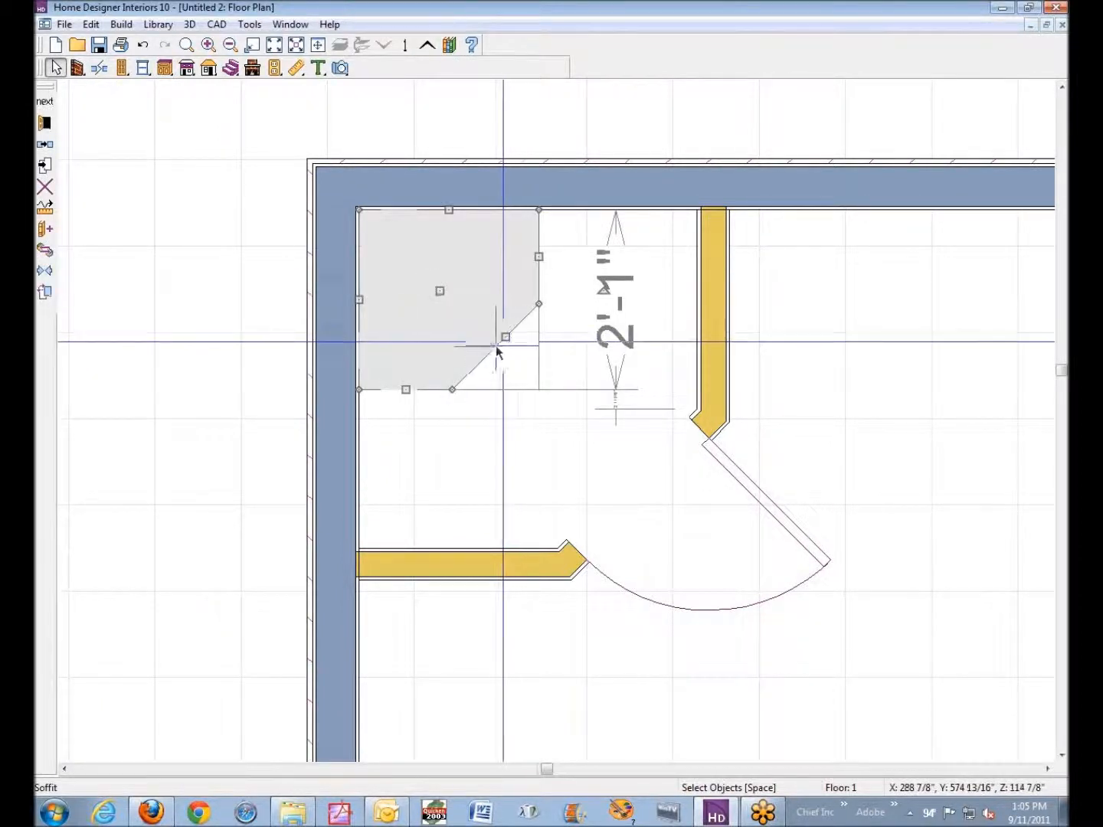
left_click_drag(441, 292, 592, 445)
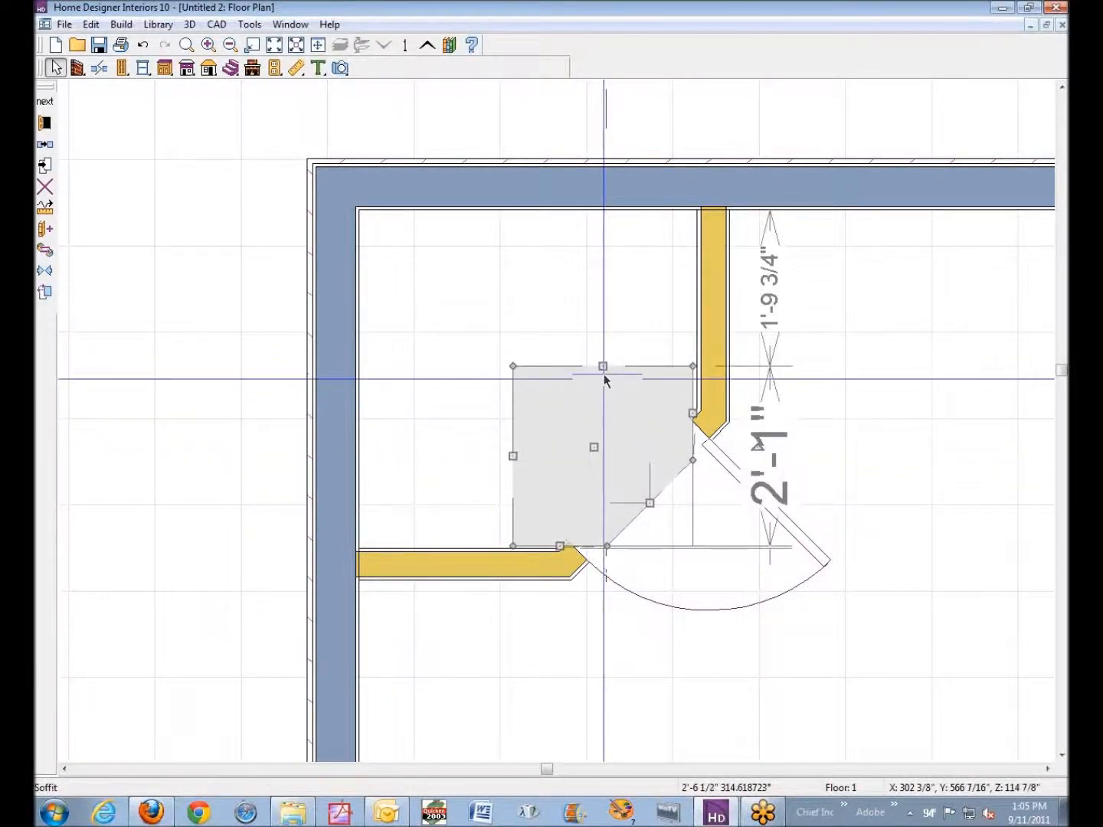
left_click_drag(602, 368, 619, 209)
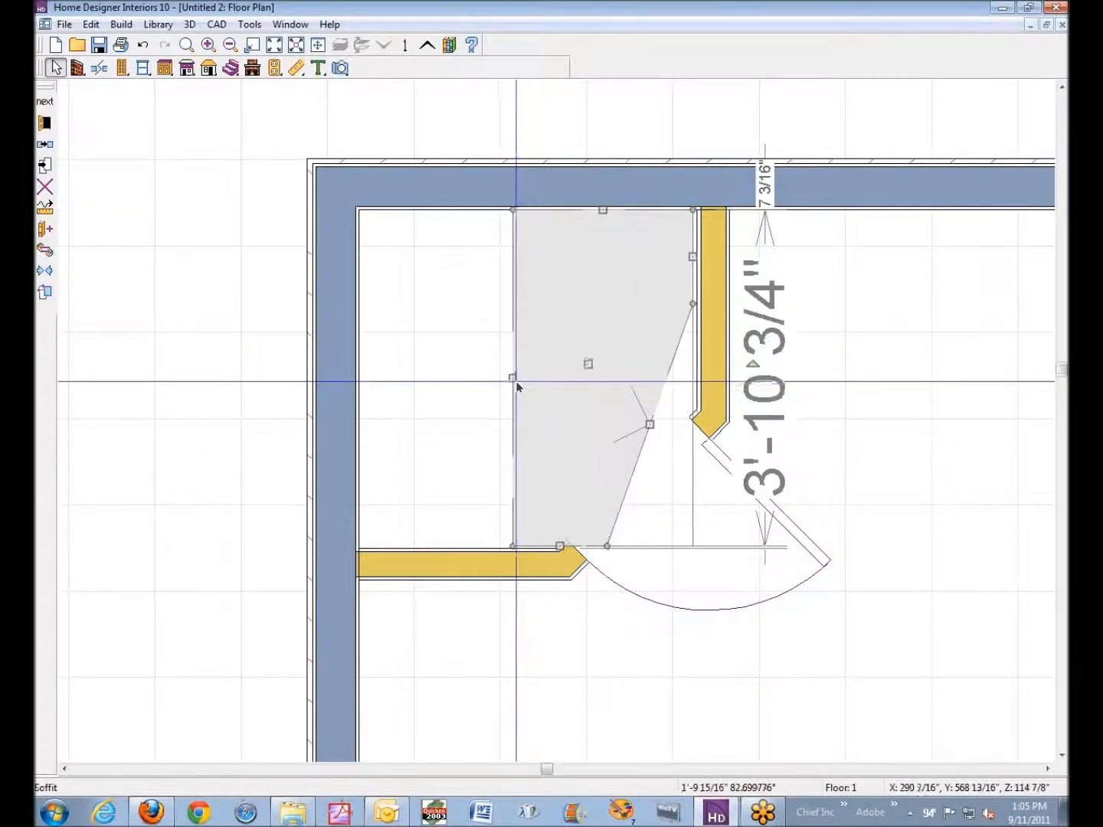
left_click_drag(514, 378, 335, 389)
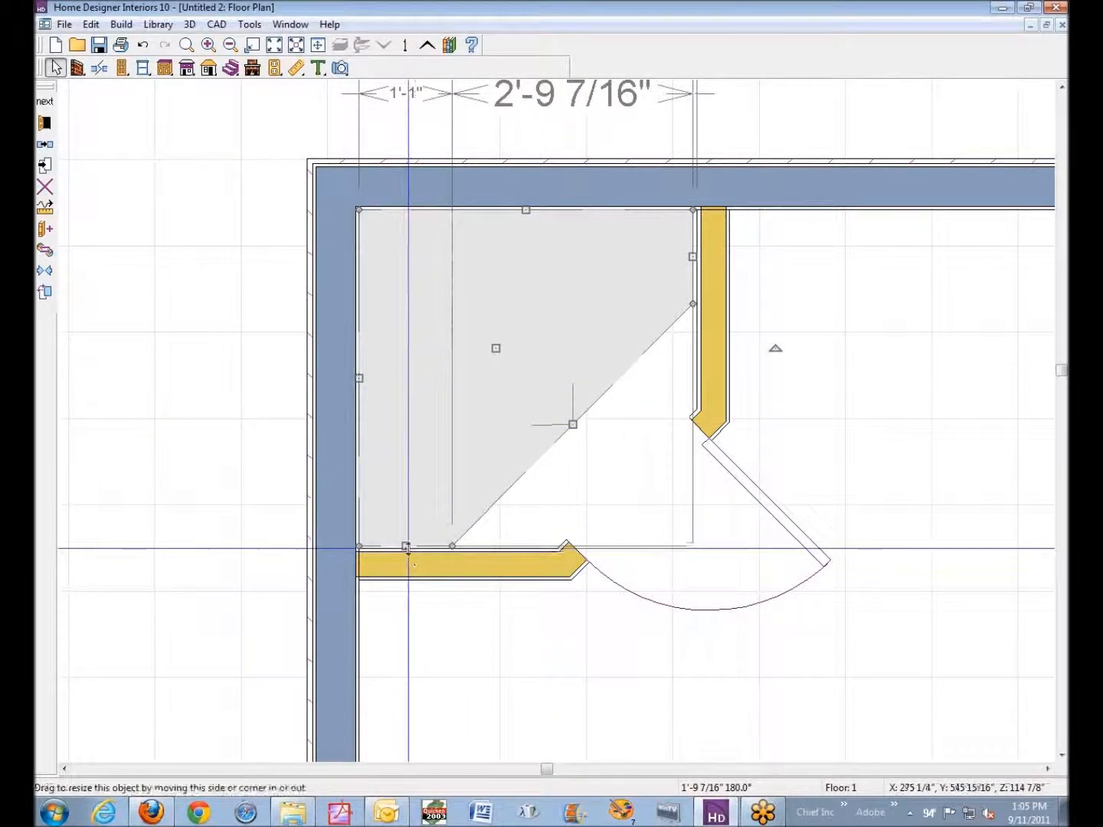
Extend the soffit's two outer sides over the railings to their outer faces, about 4'-3" from the room walls.
left_click_drag(406, 547, 403, 573)
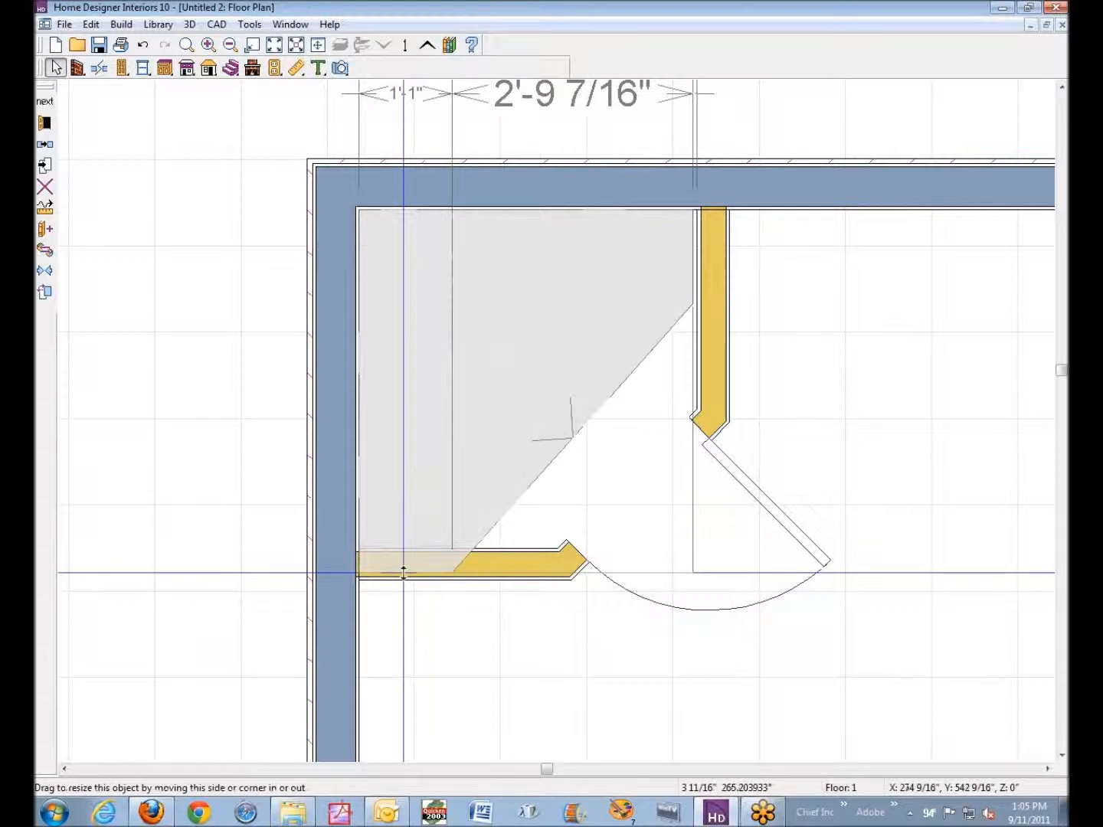
left_click_drag(404, 573, 402, 576)
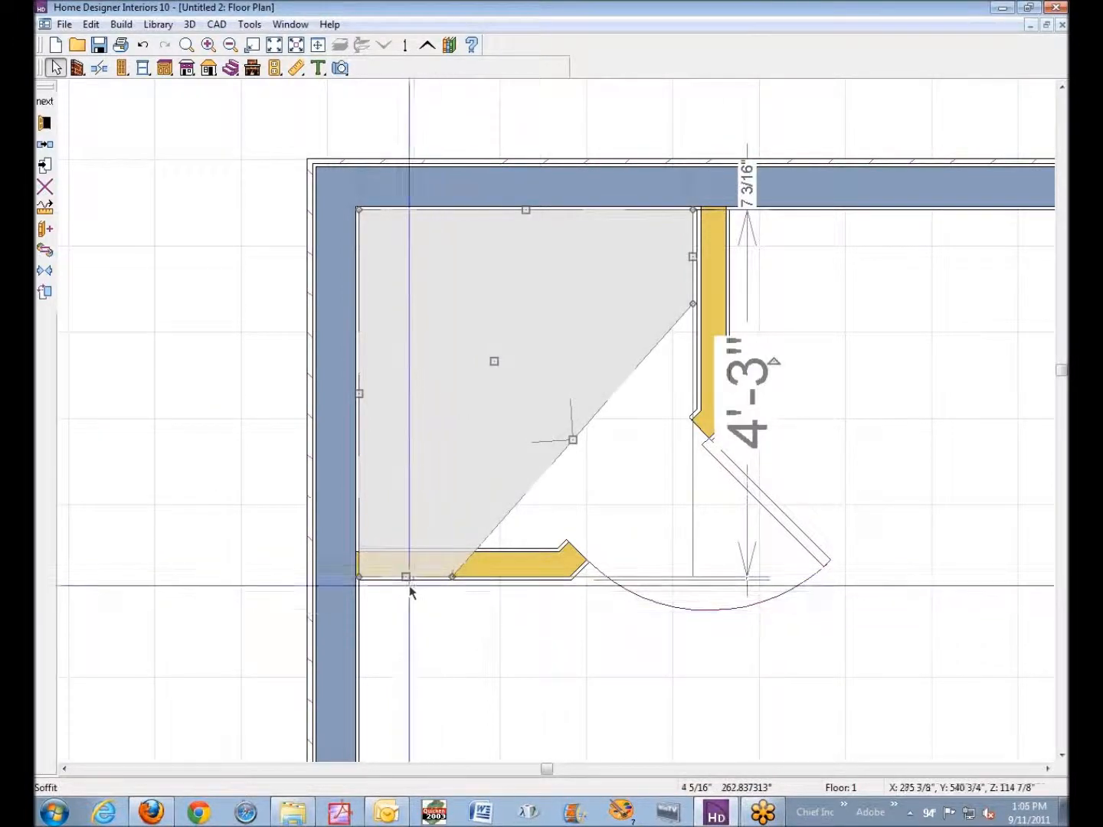
left_click_drag(693, 257, 727, 254)
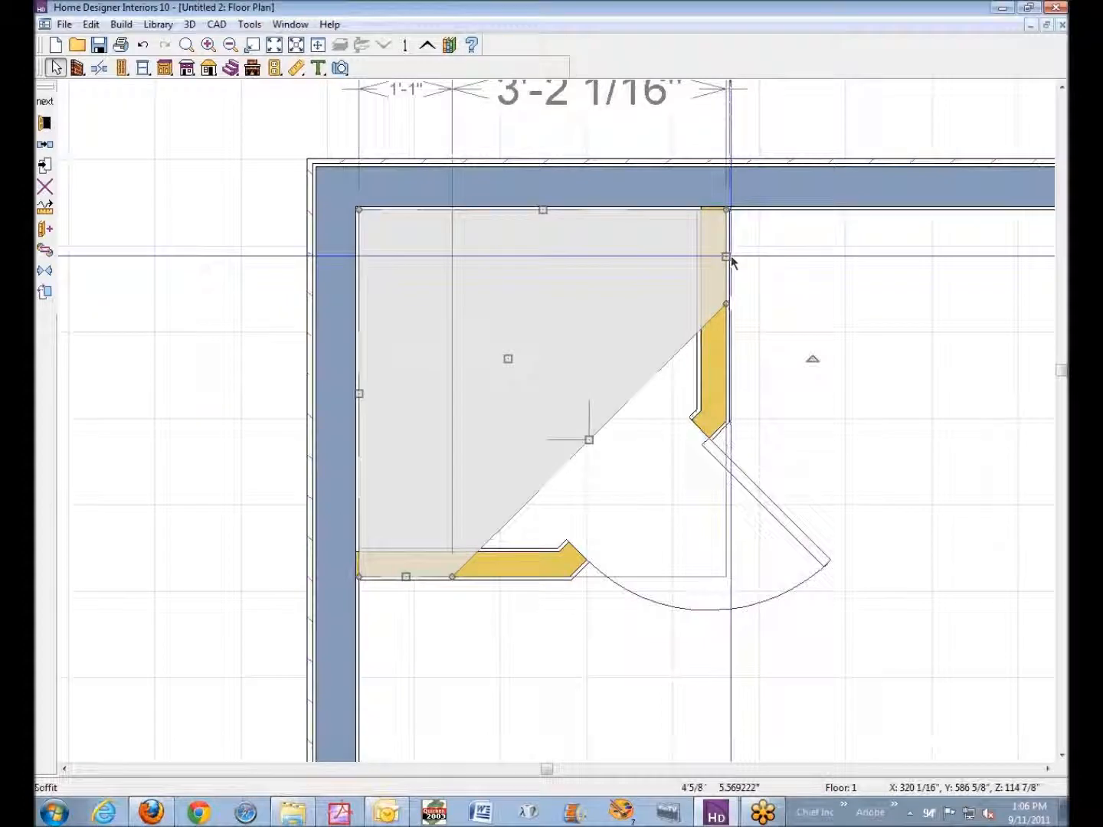
scroll(729, 256, "up", 5)
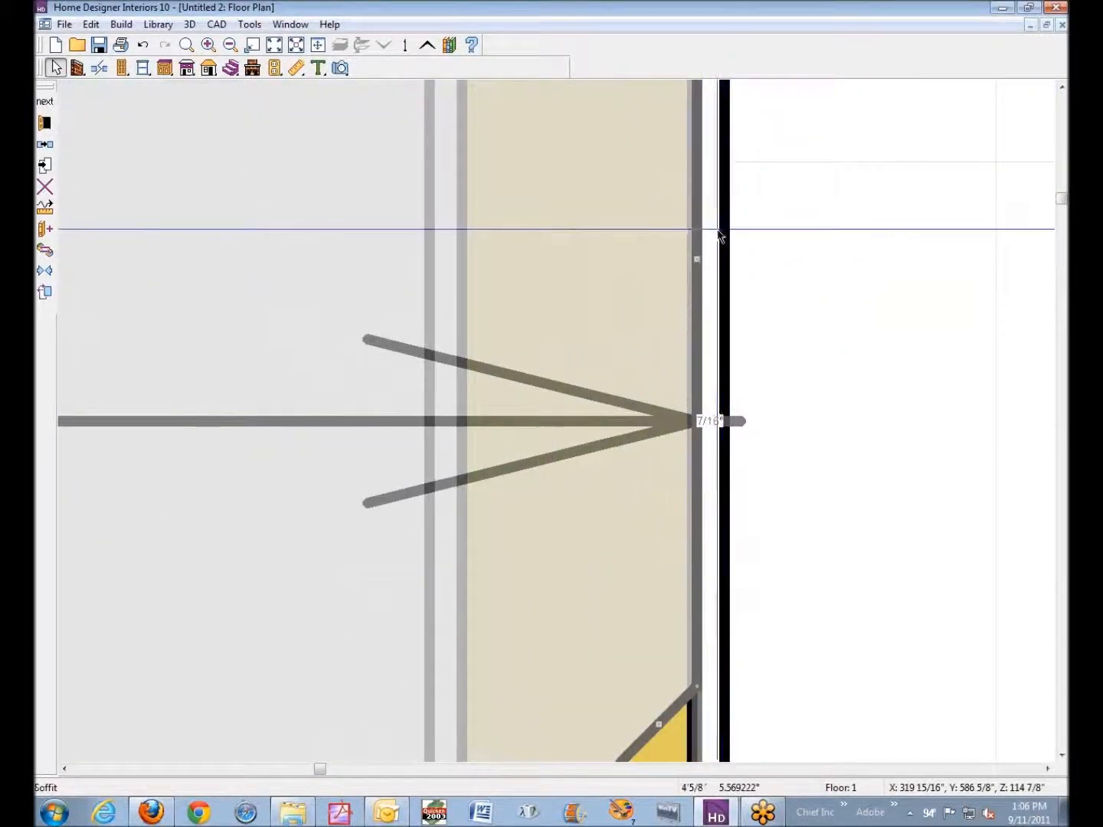
scroll(698, 258, "down", 5)
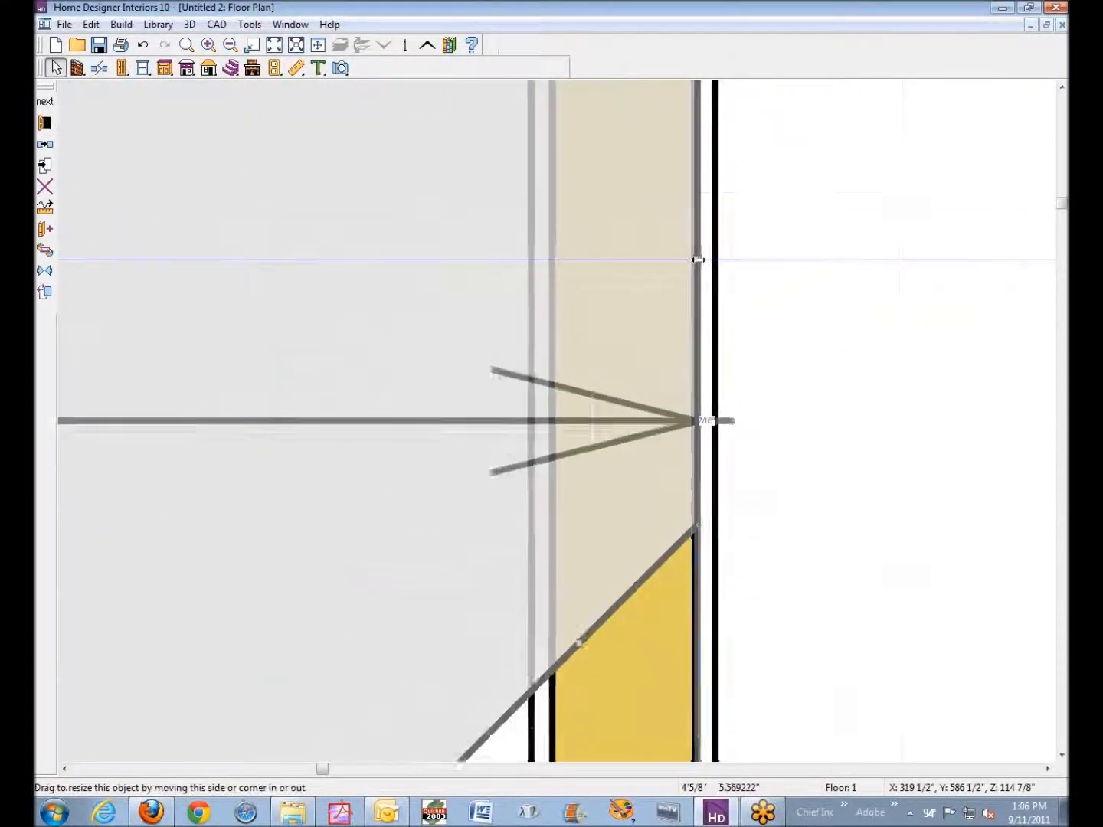
scroll(699, 260, "down", 3)
scroll(518, 602, "down", 2)
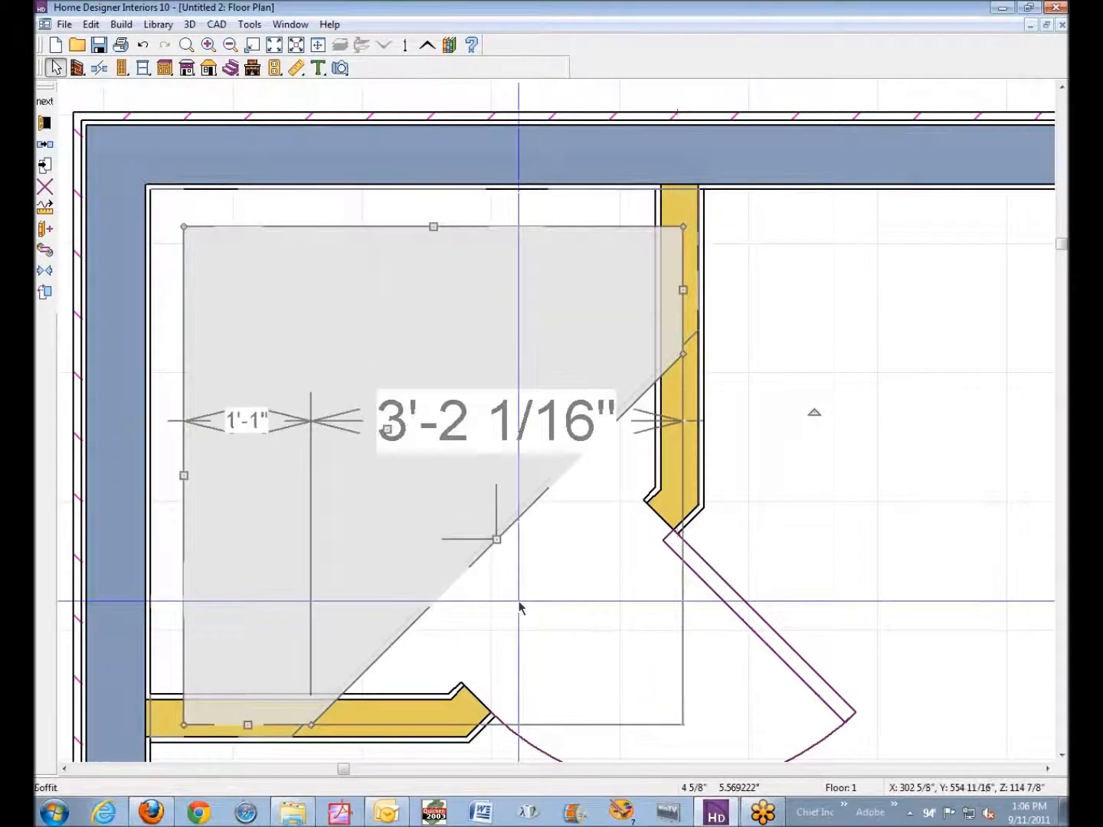
Pull the soffit's diagonal edge outward to line up with the outer face of the angled door wall.
left_click_drag(499, 544, 536, 583)
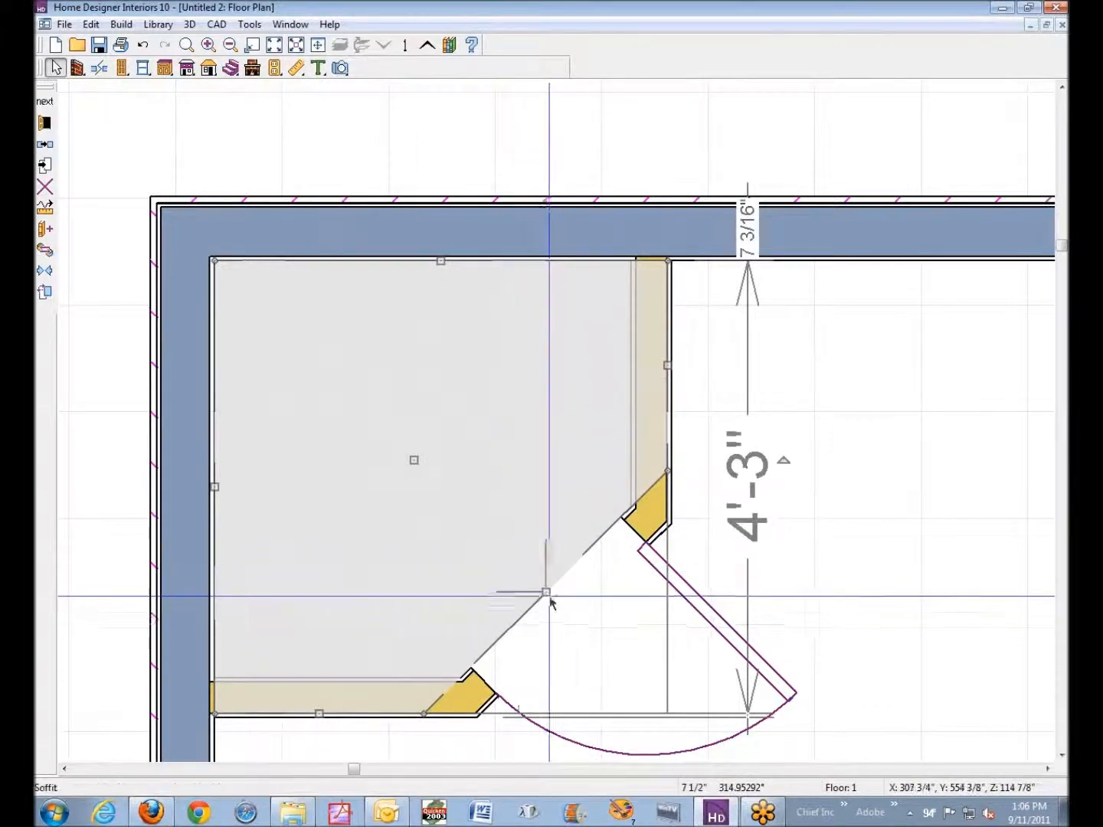
left_click_drag(545, 592, 644, 666)
left_click_drag(547, 592, 580, 610)
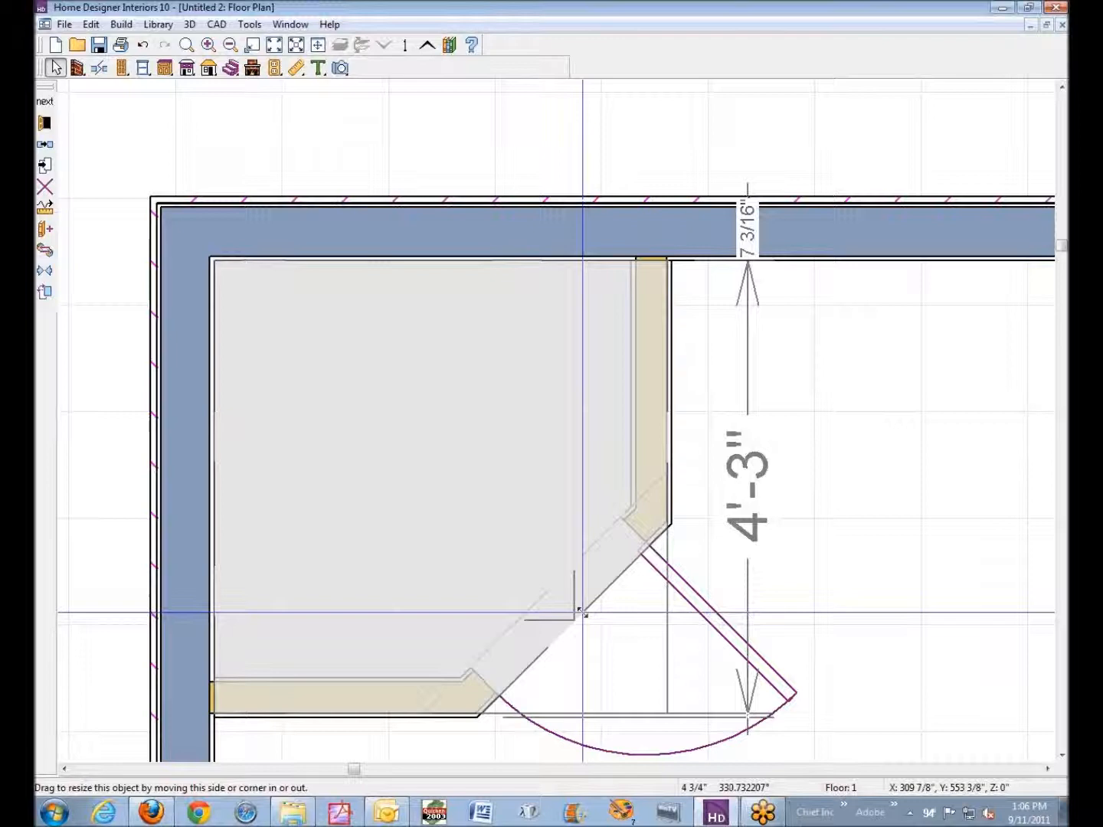
left_click_drag(583, 612, 583, 611)
key("Escape")
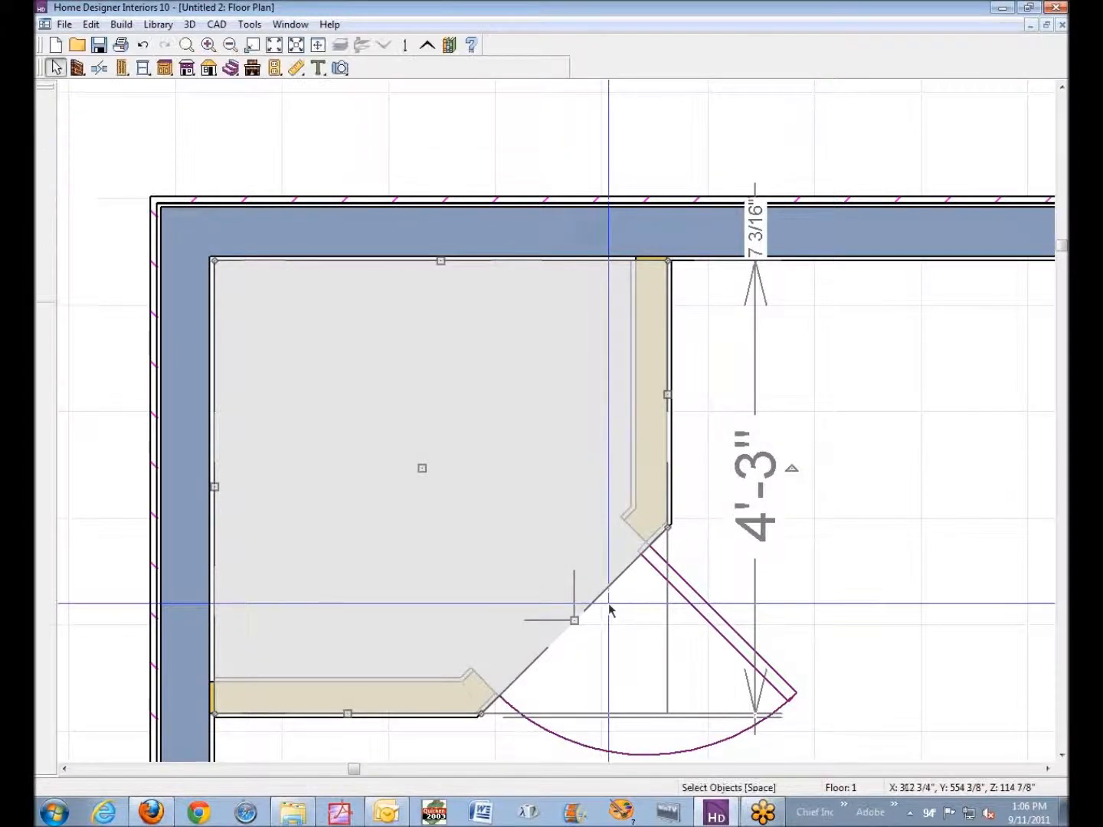
Check the ceiling heights in the room specification of the shower enclosure beneath the soffit.
scroll(609, 605, "down", 1)
scroll(633, 602, "down", 4)
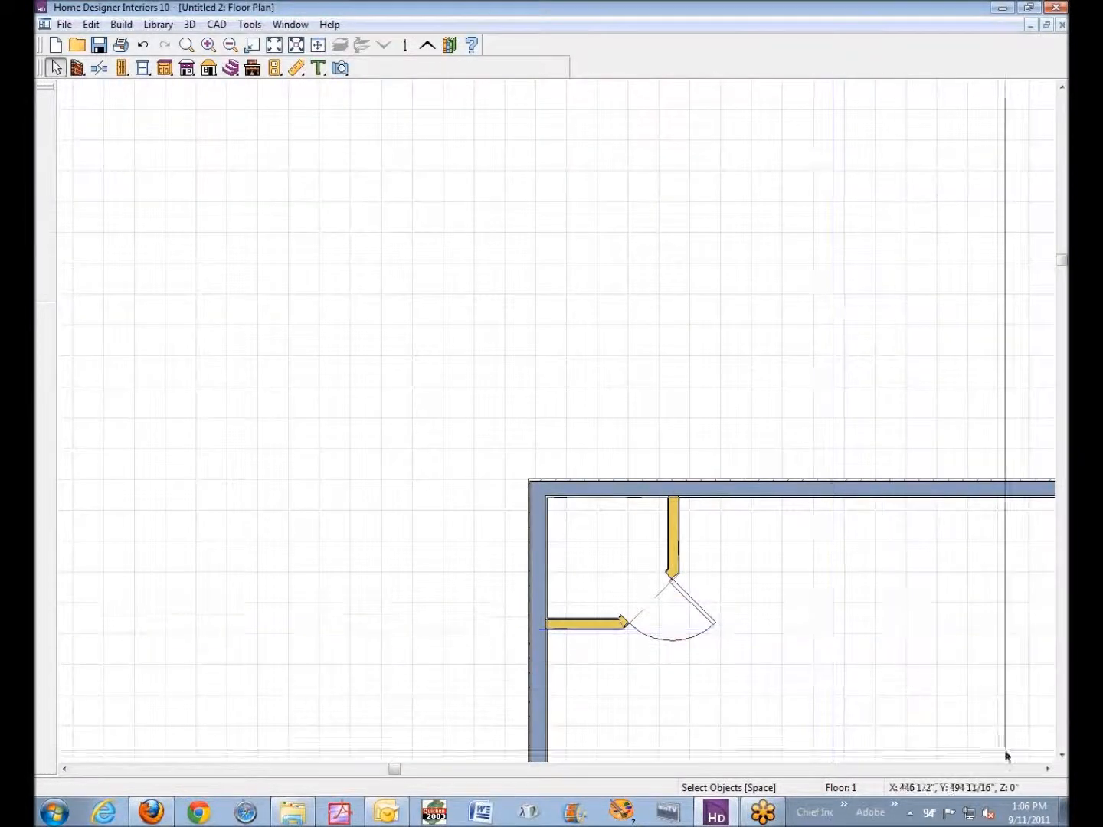
left_click(1047, 769)
left_click(1047, 768)
left_click(1047, 769)
left_click(1046, 768)
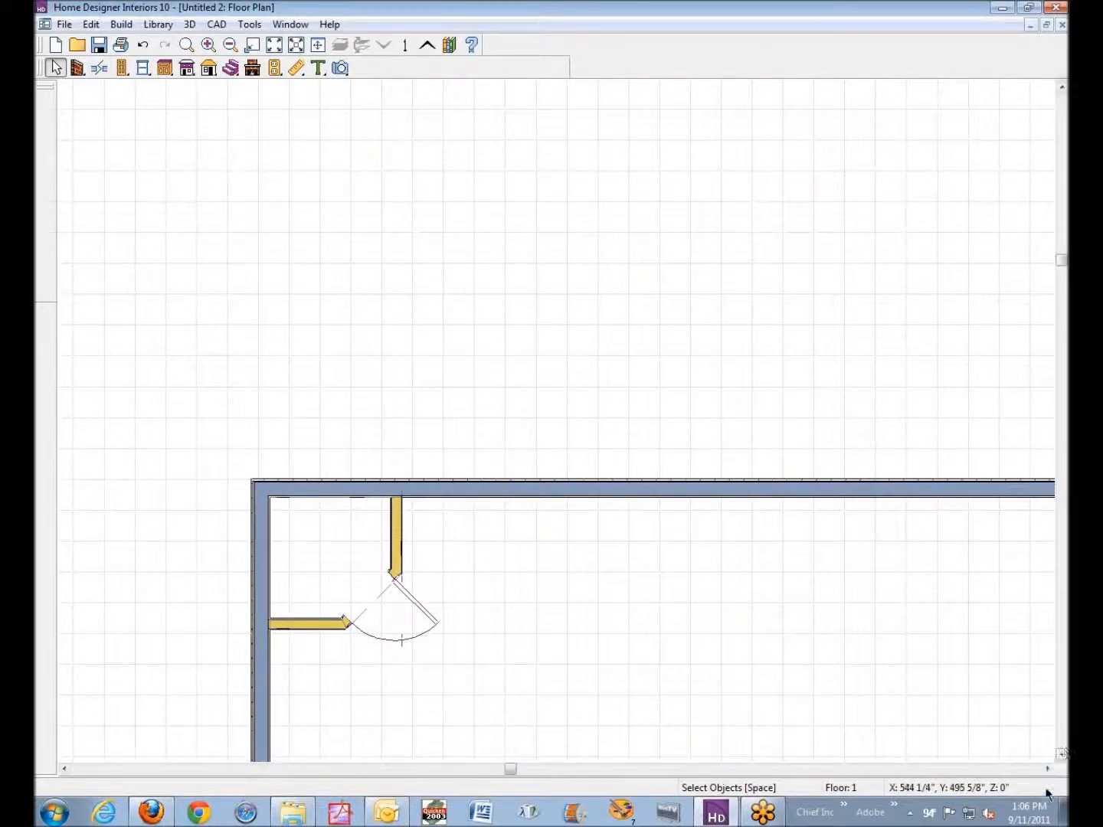
left_click(1060, 755)
left_click(1061, 755)
left_click(1060, 754)
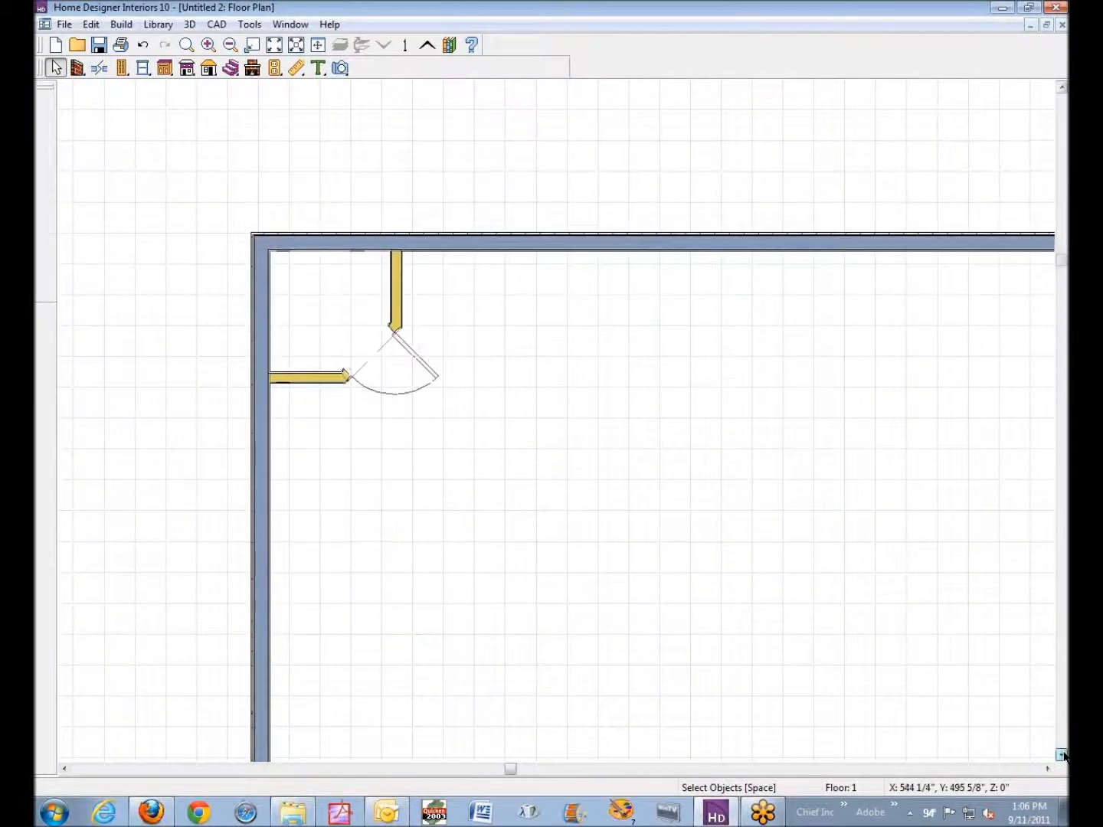
left_click(340, 68)
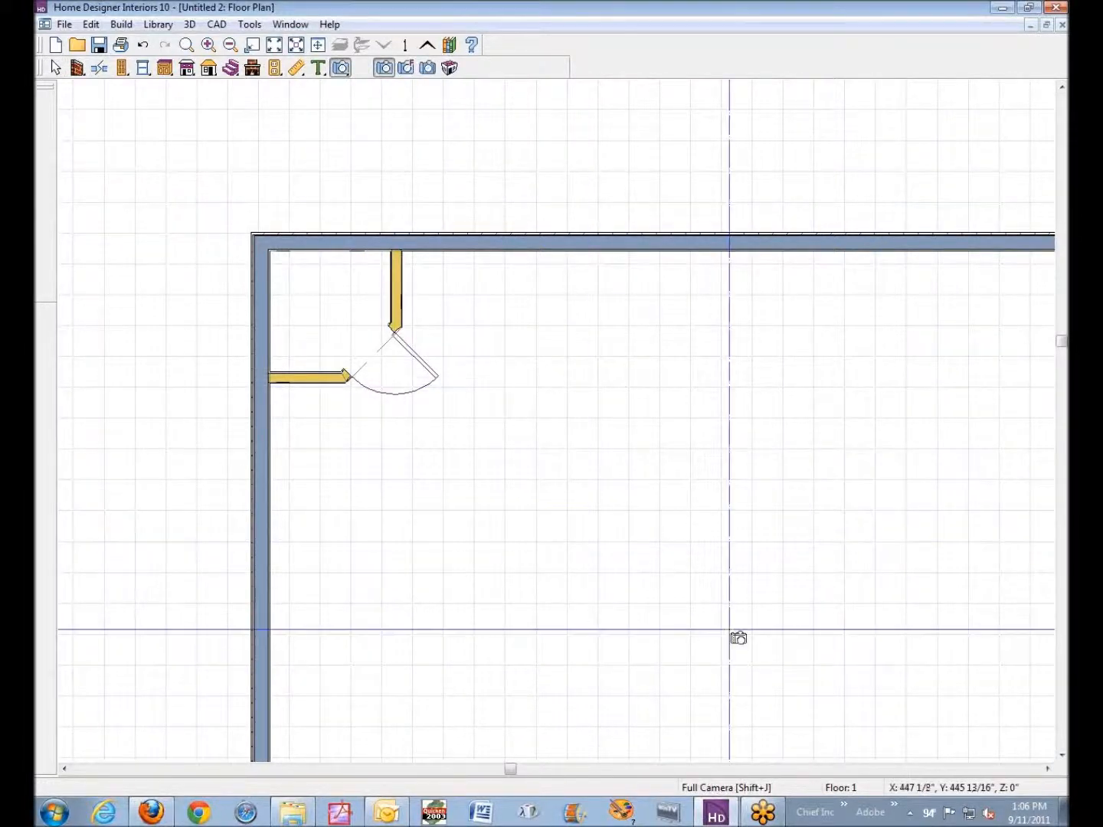
right_click(317, 305)
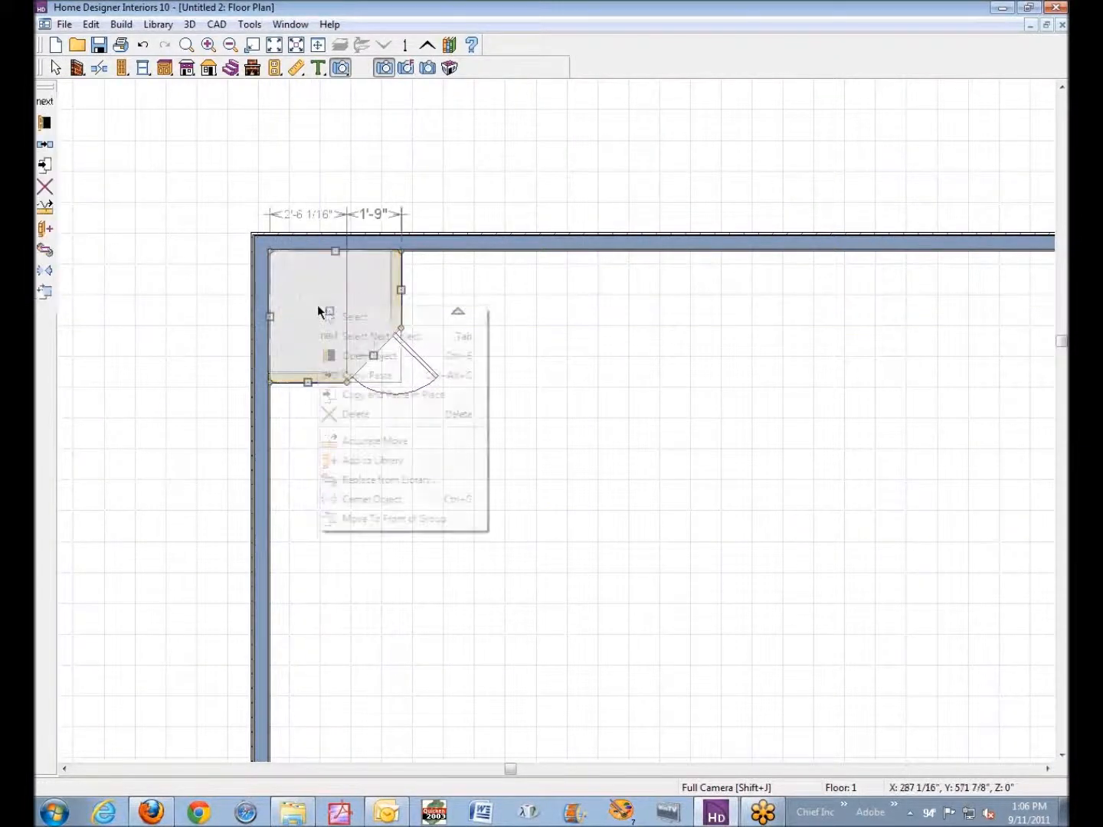
left_click(377, 337)
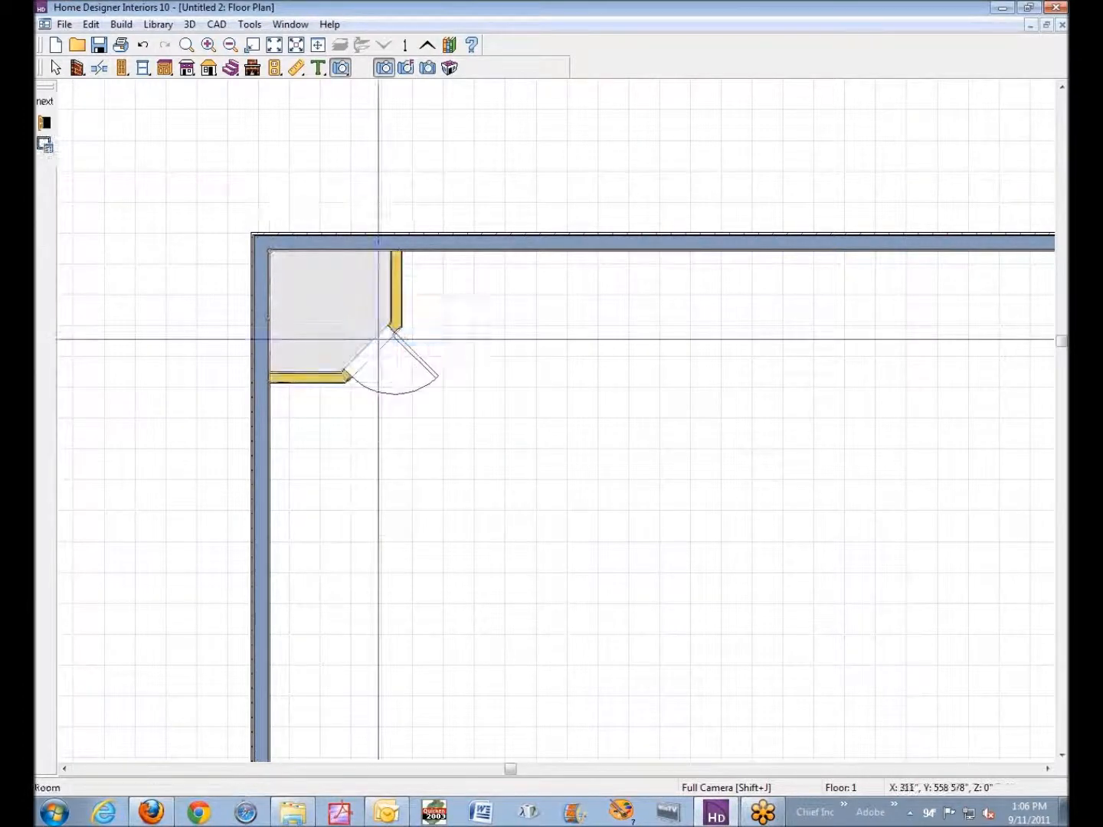
left_click(45, 144)
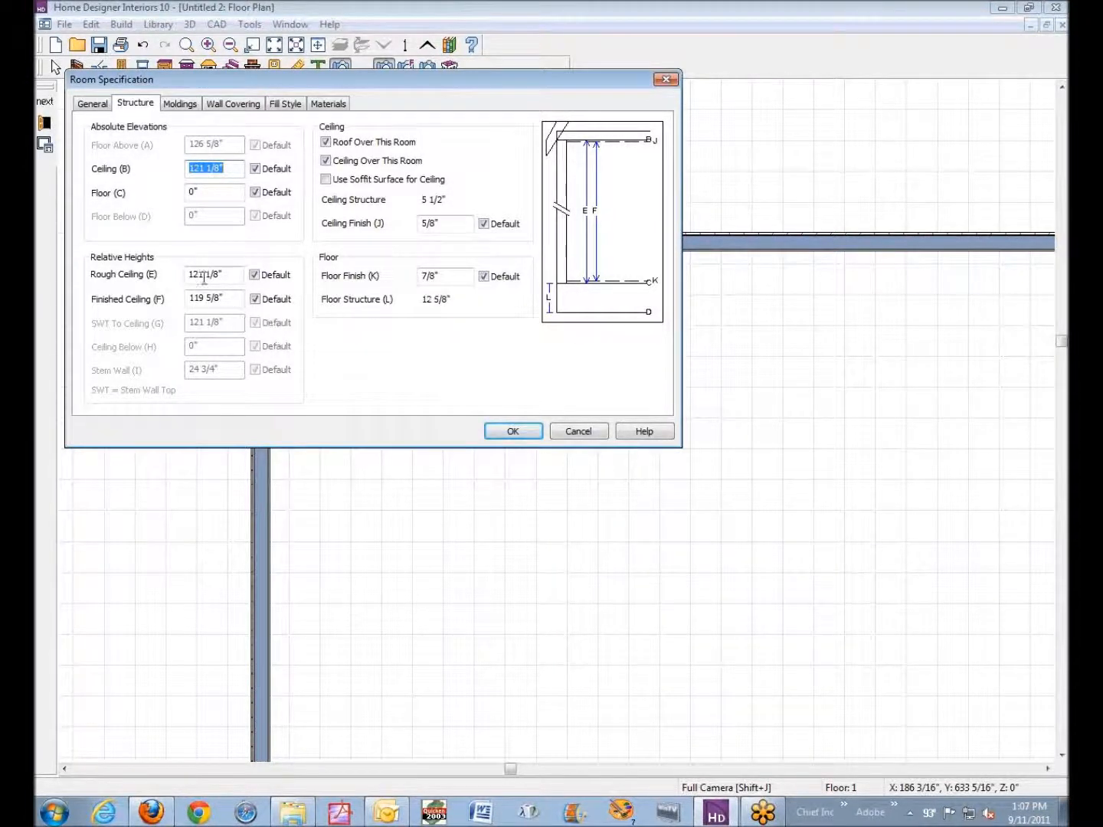
left_click(577, 430)
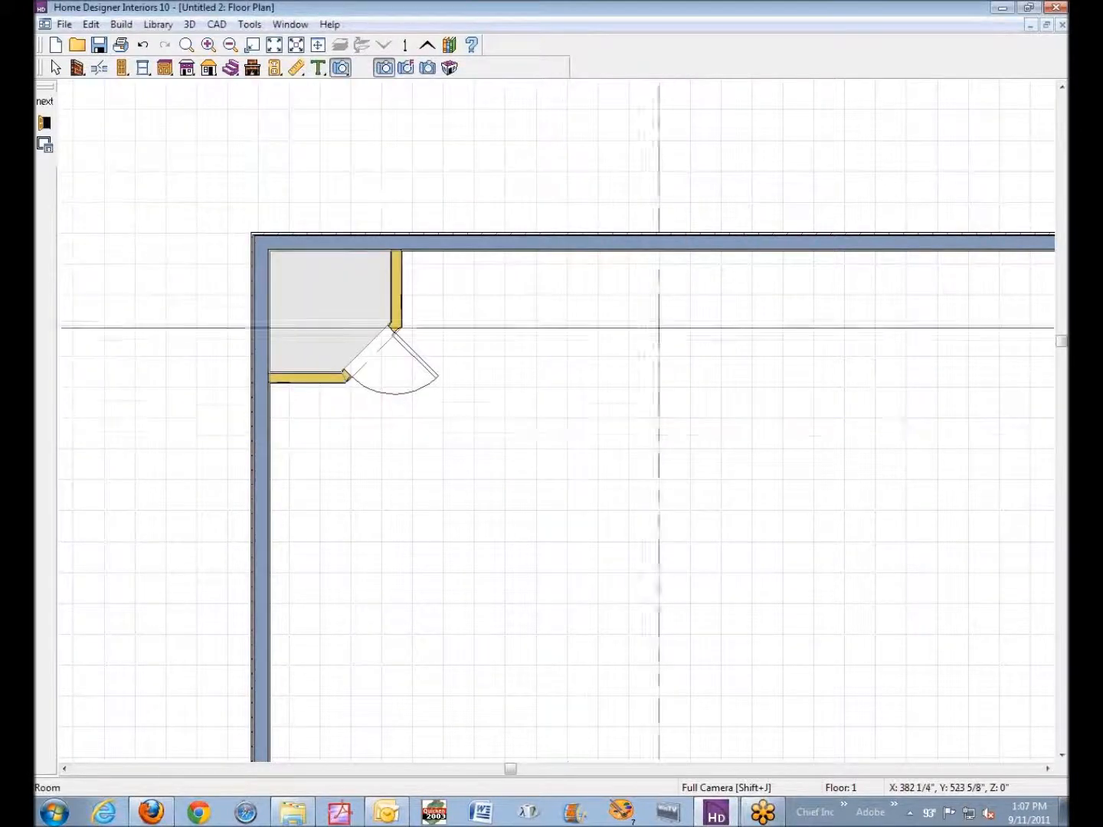
Create a full camera view from the room's lower-right area toward the shower and enlarge the area above its door.
scroll(554, 257, "down", 2)
left_click(383, 69)
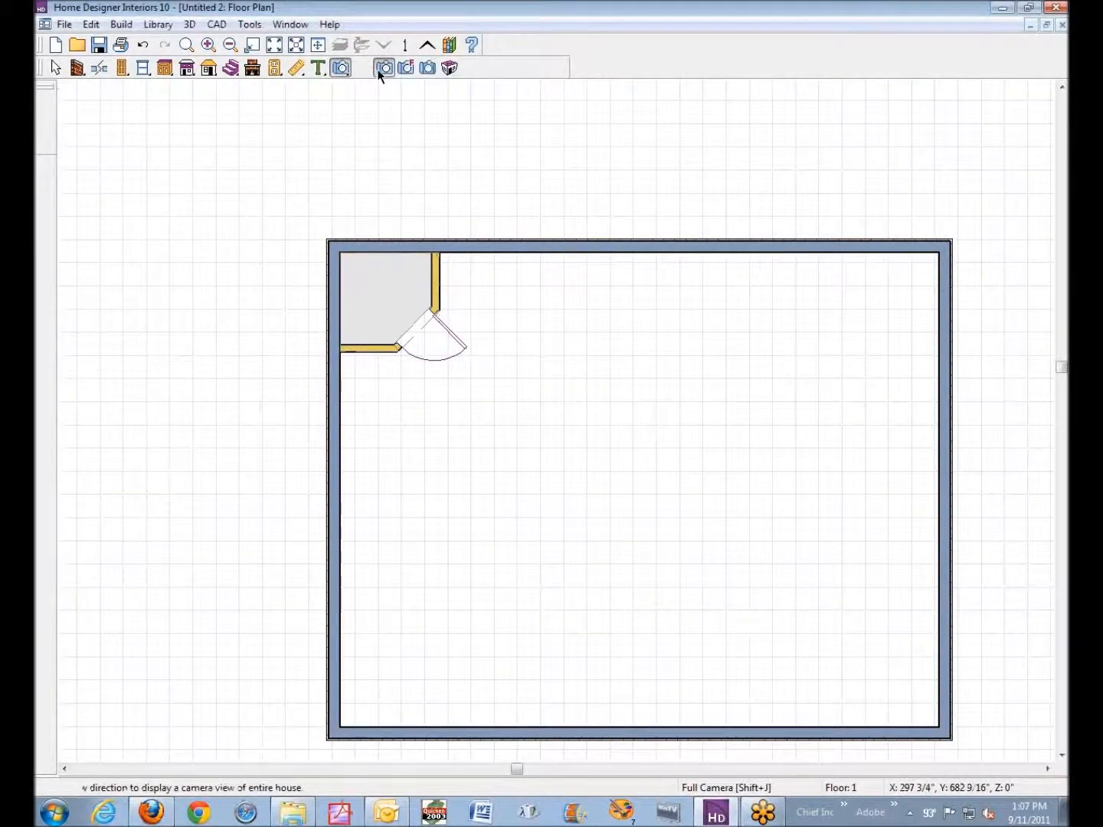
left_click_drag(811, 642, 460, 348)
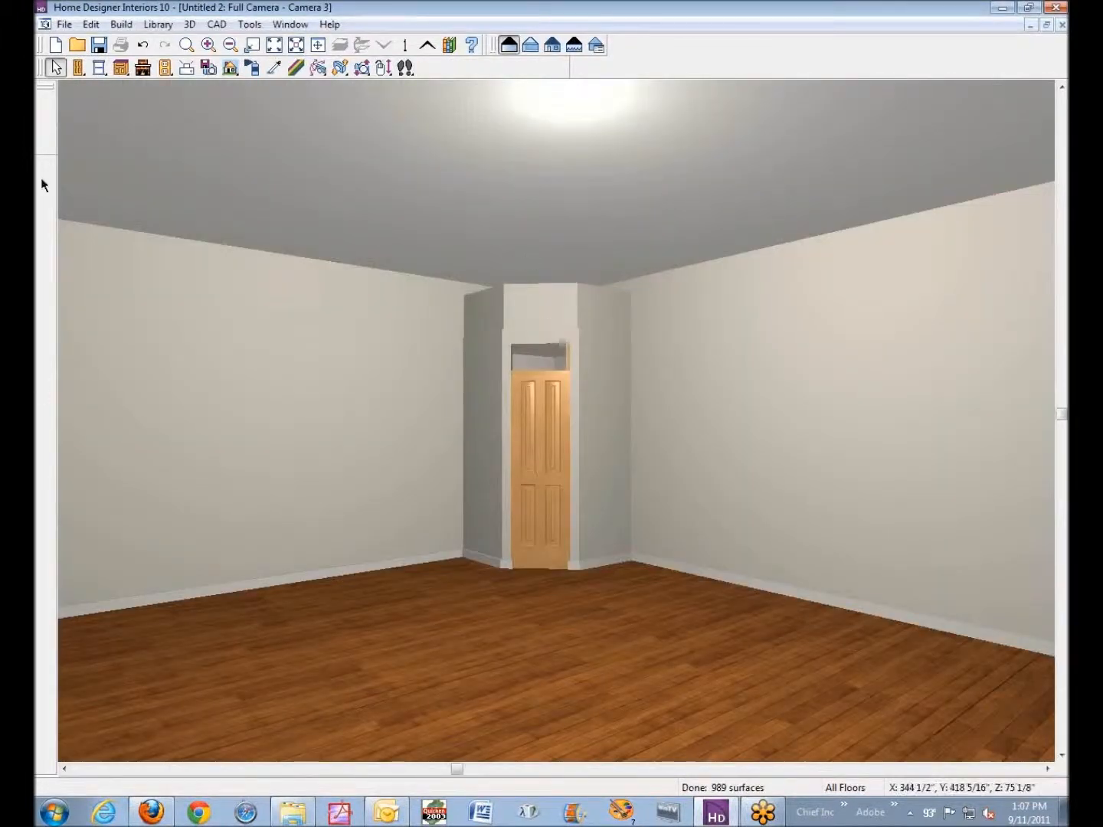
left_click(190, 44)
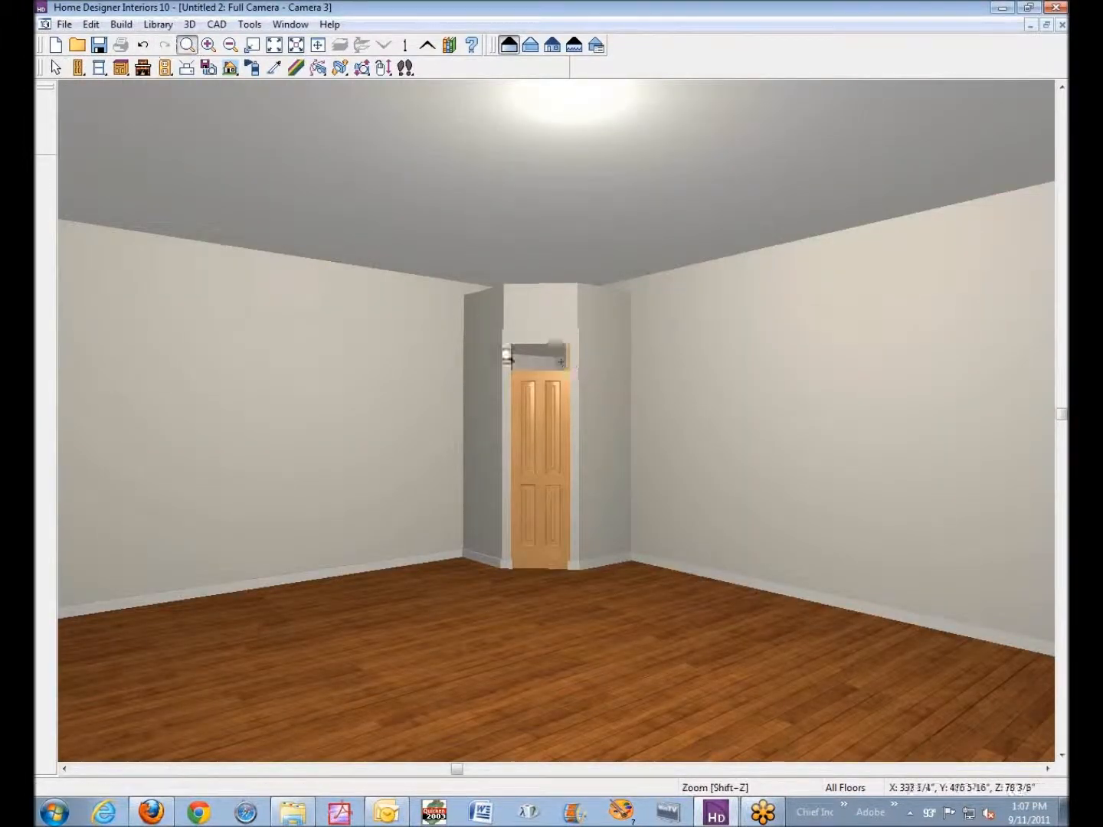
left_click_drag(414, 255, 695, 405)
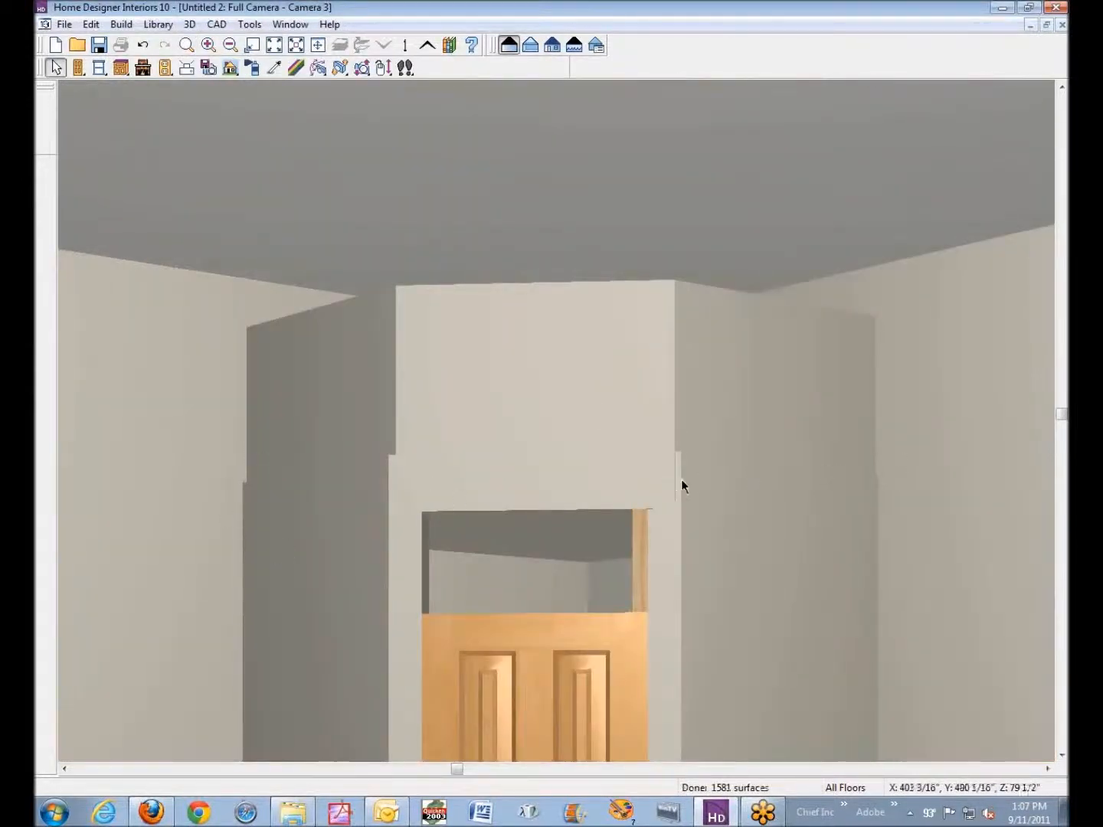
Lower the soffit's underside to the top of the door and its top to the railing tops, giving a 17" height.
left_click(485, 323)
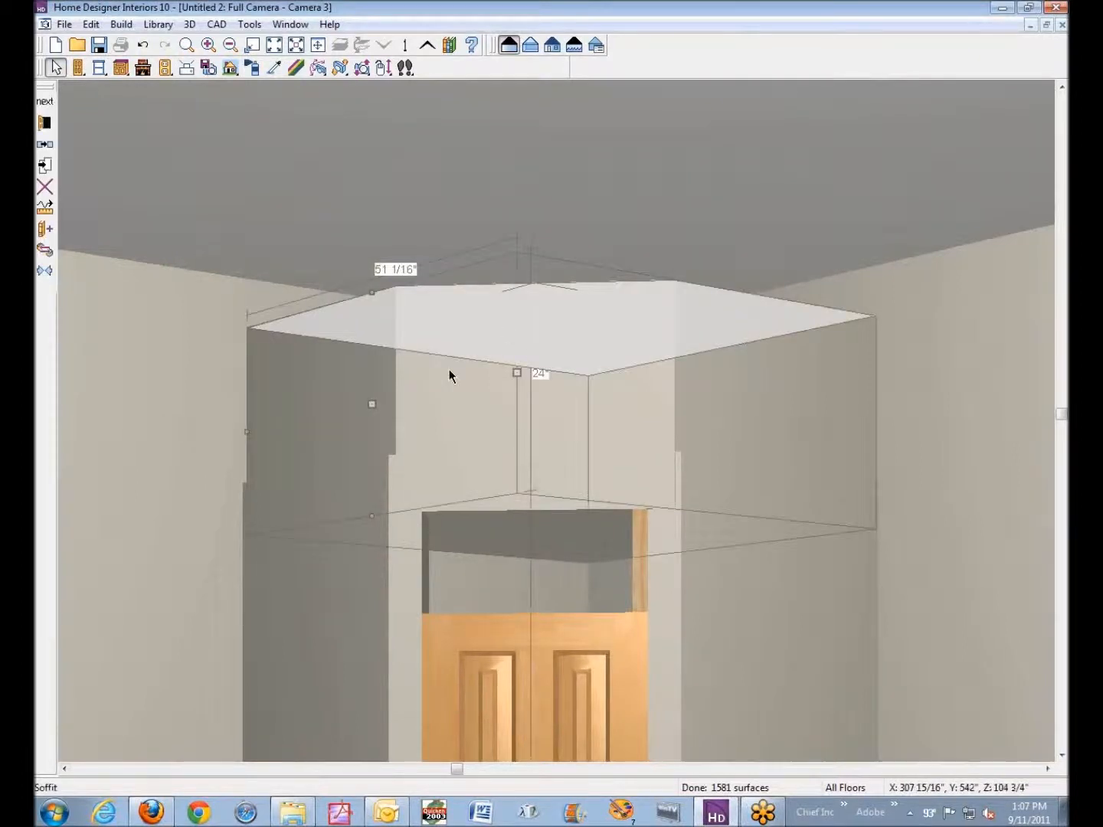
left_click_drag(374, 516, 360, 618)
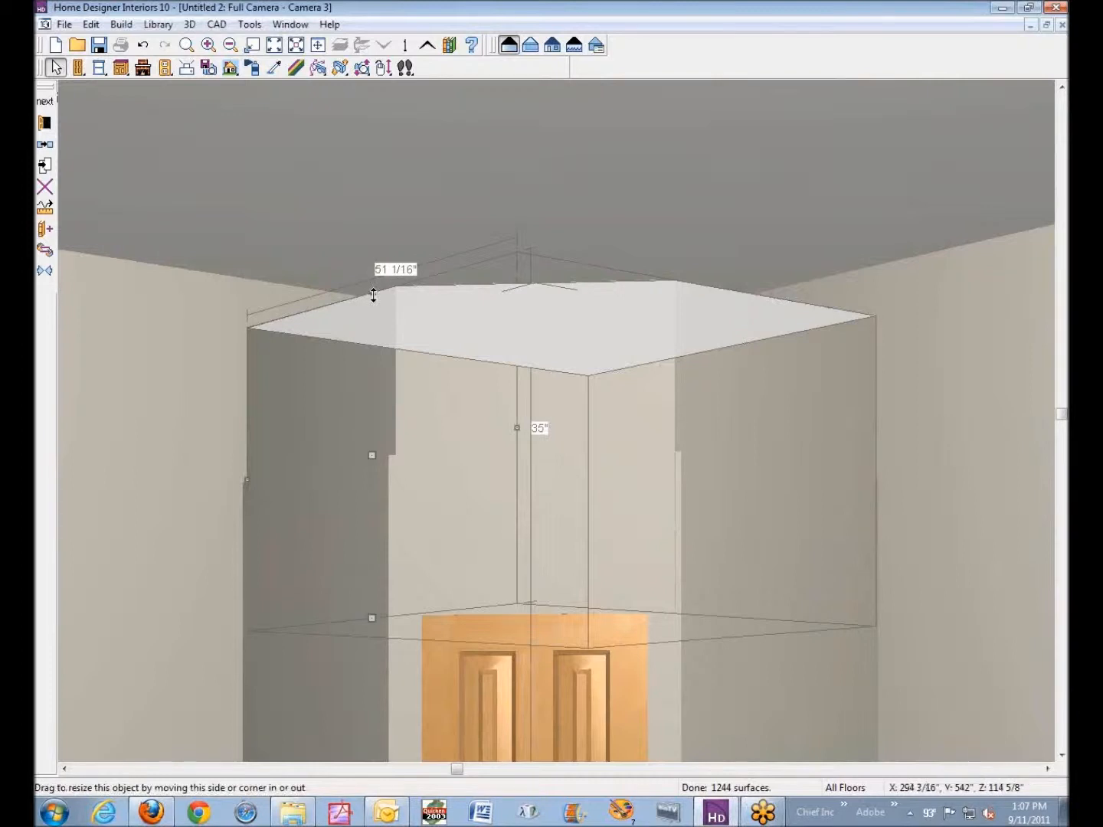
left_click_drag(374, 295, 332, 468)
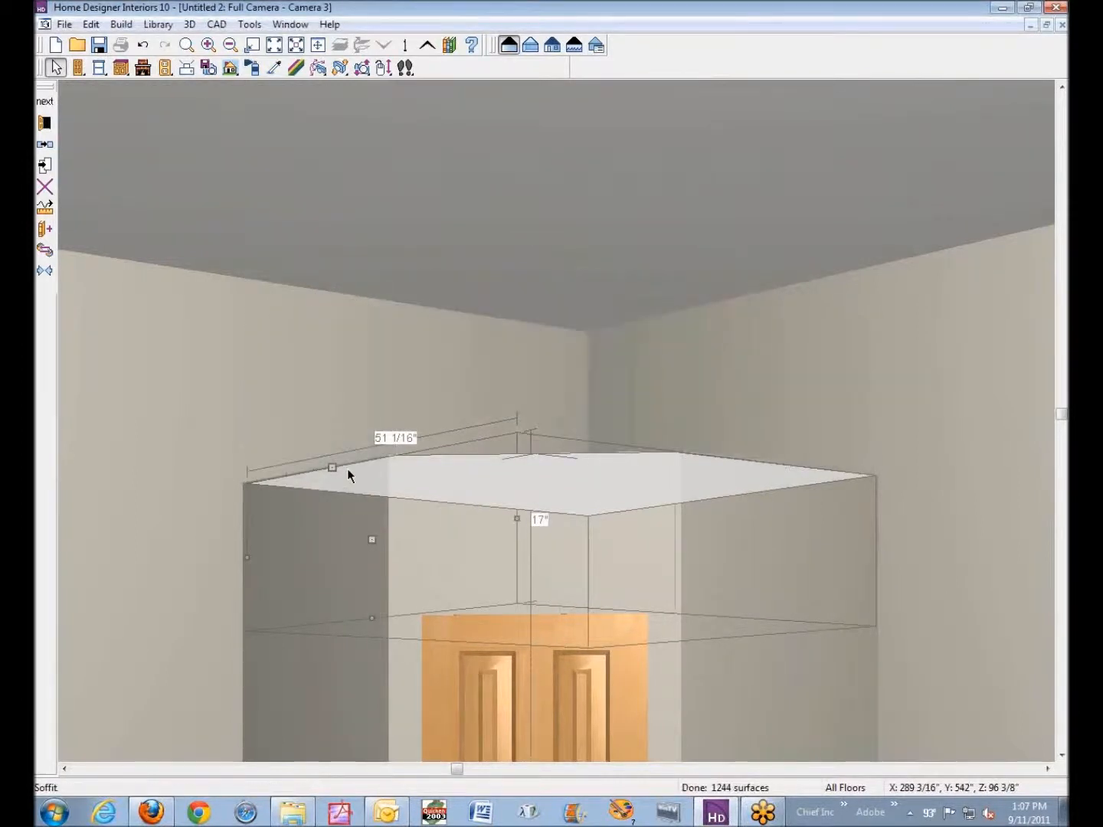
key("space")
scroll(449, 507, "down", 3)
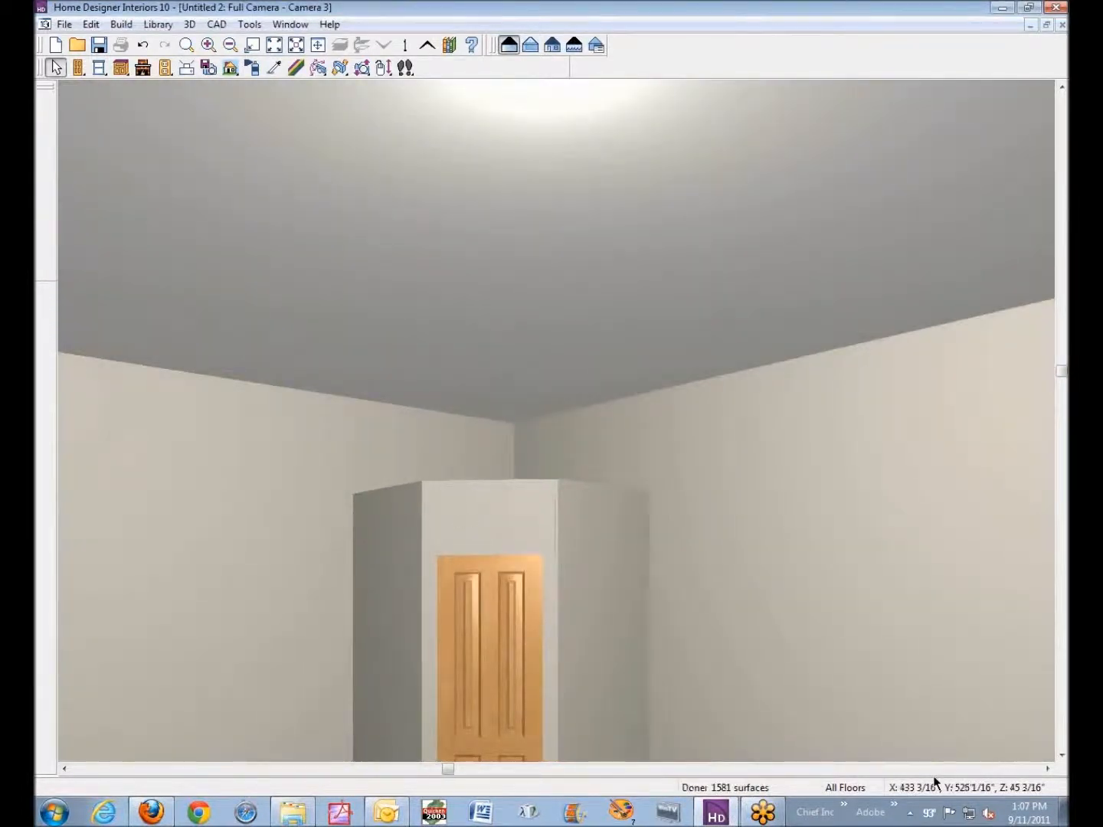
left_click(1062, 756)
left_click(1062, 757)
left_click(1063, 757)
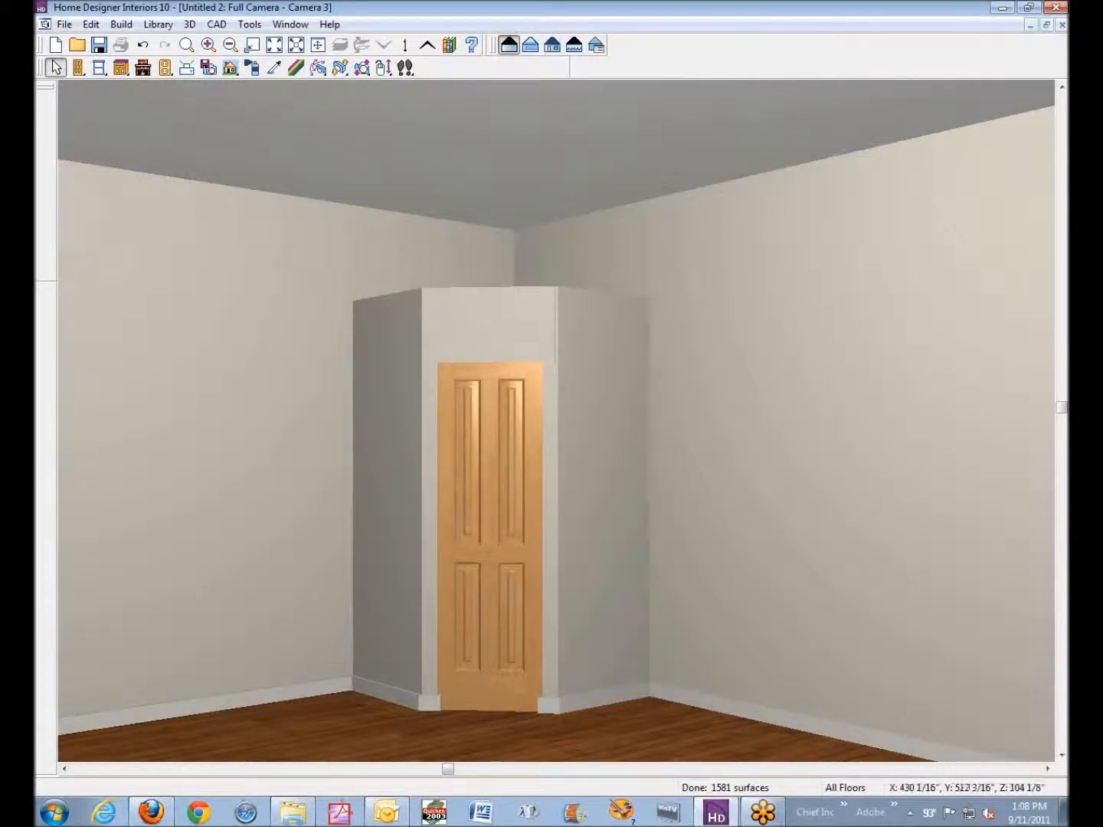
Close the camera view and enlarge the shower corner in the floor plan.
left_click(1064, 24)
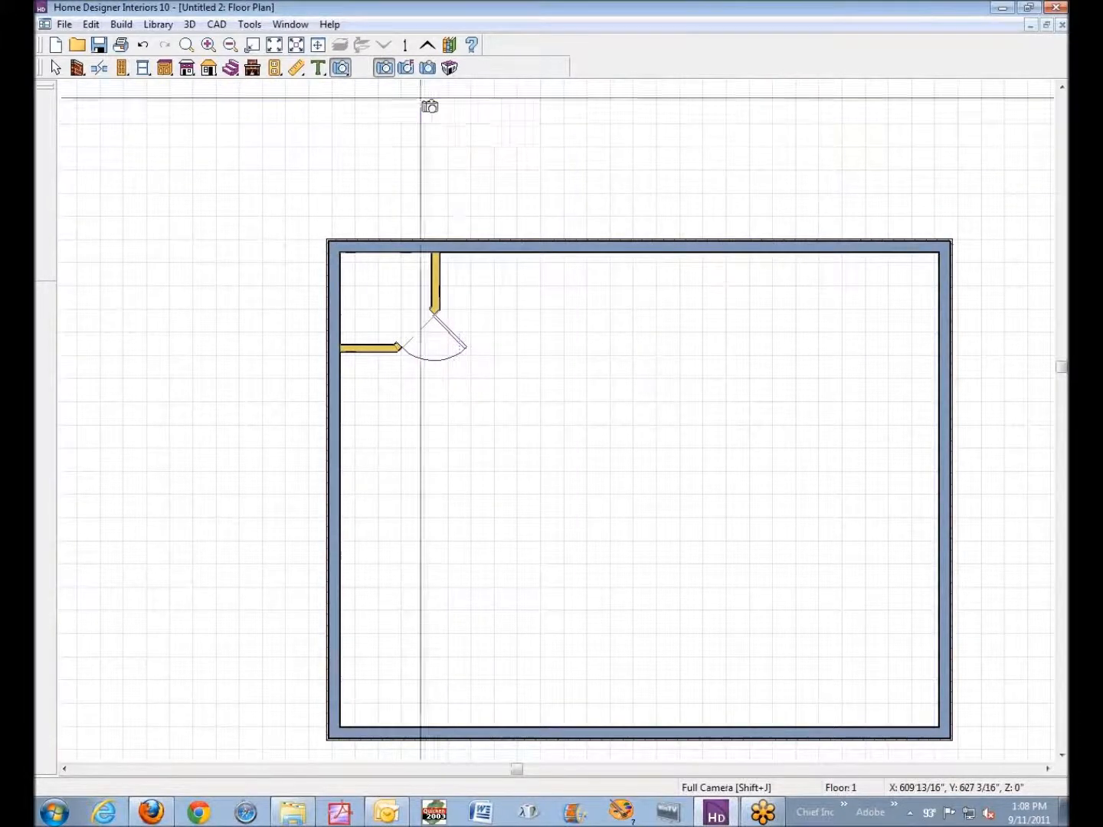
left_click(187, 45)
left_click_drag(209, 211, 589, 444)
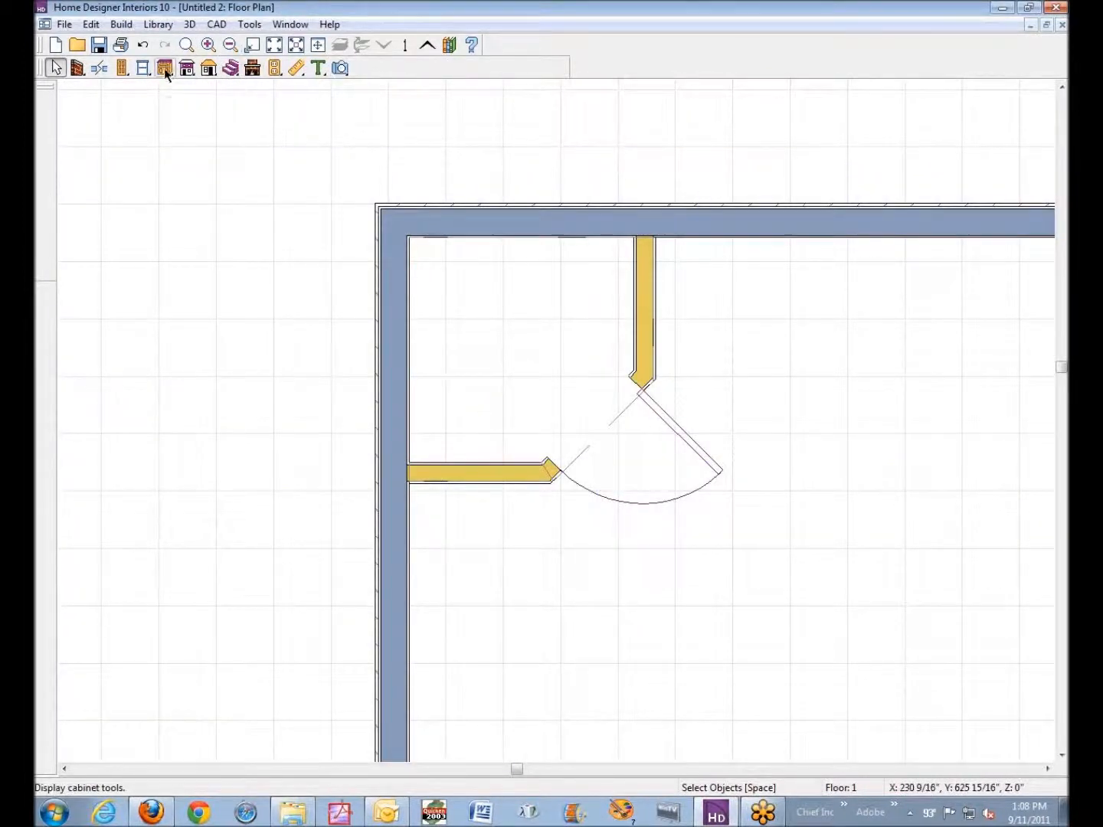
left_click(164, 68)
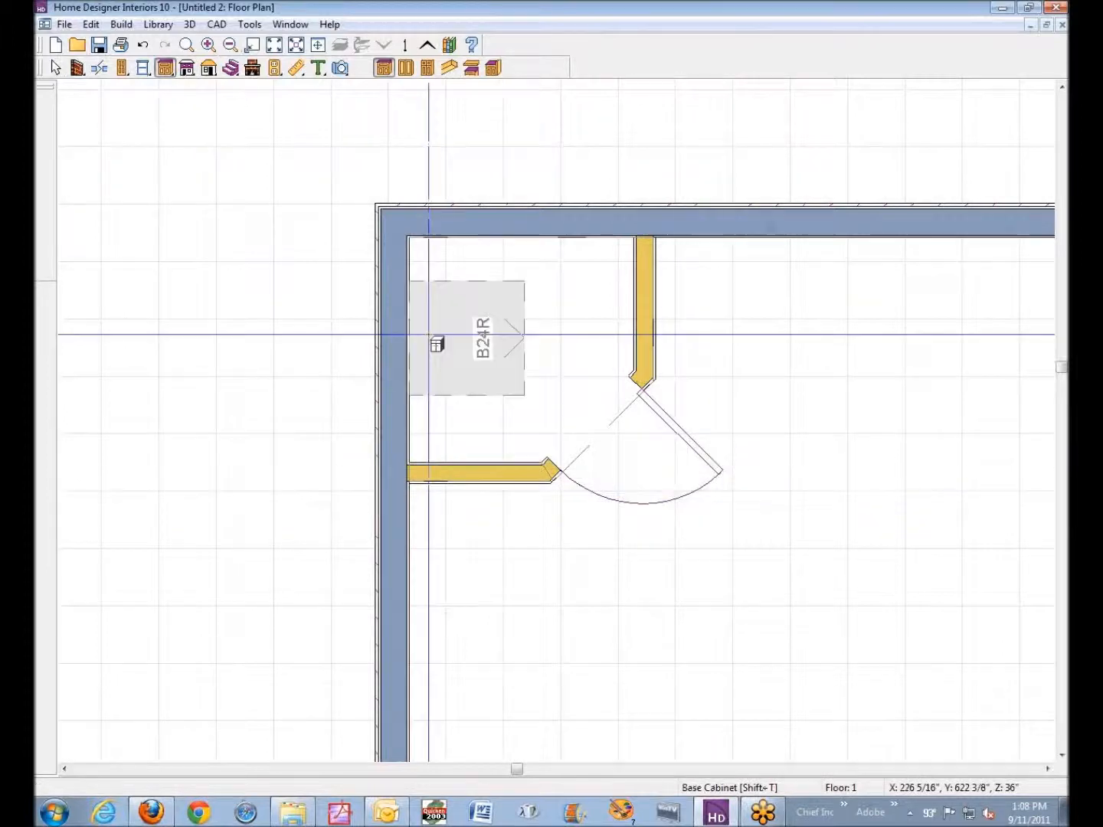
left_click(420, 257)
key("space")
left_click(480, 294)
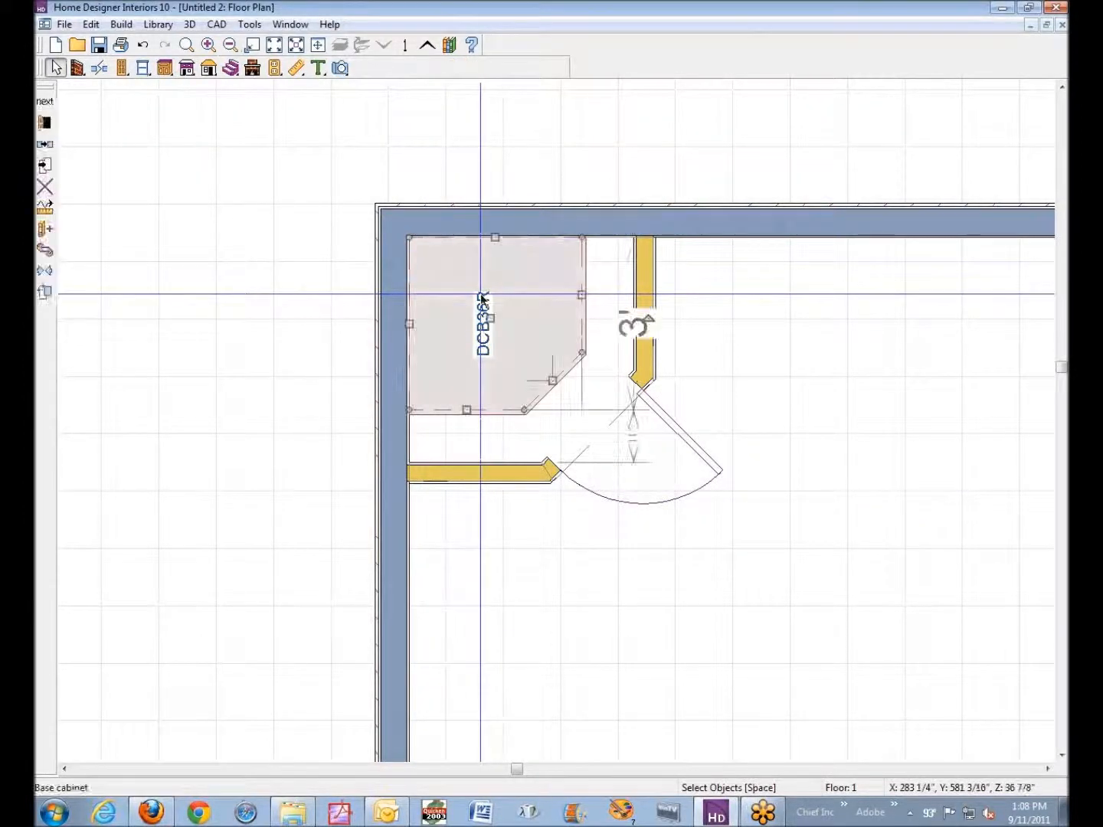
key("Delete")
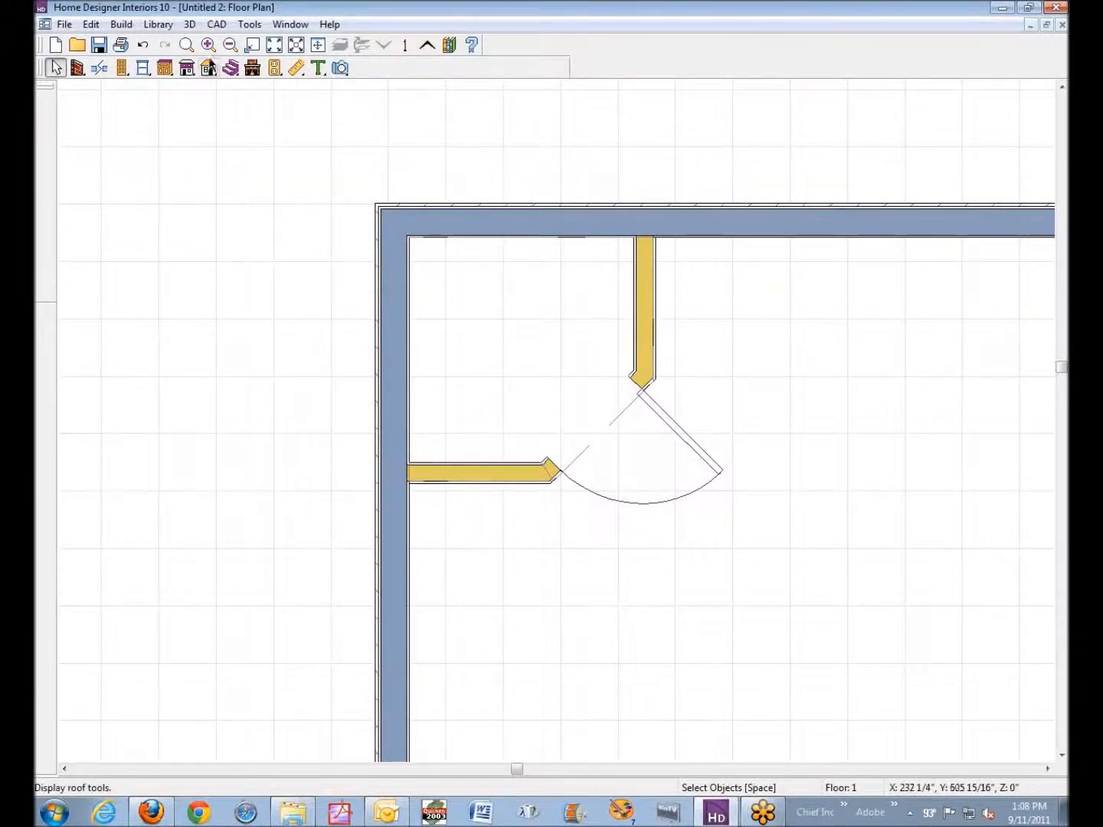
Place a corner soffit in the room's upper-right corner, away from the shower.
left_click(169, 68)
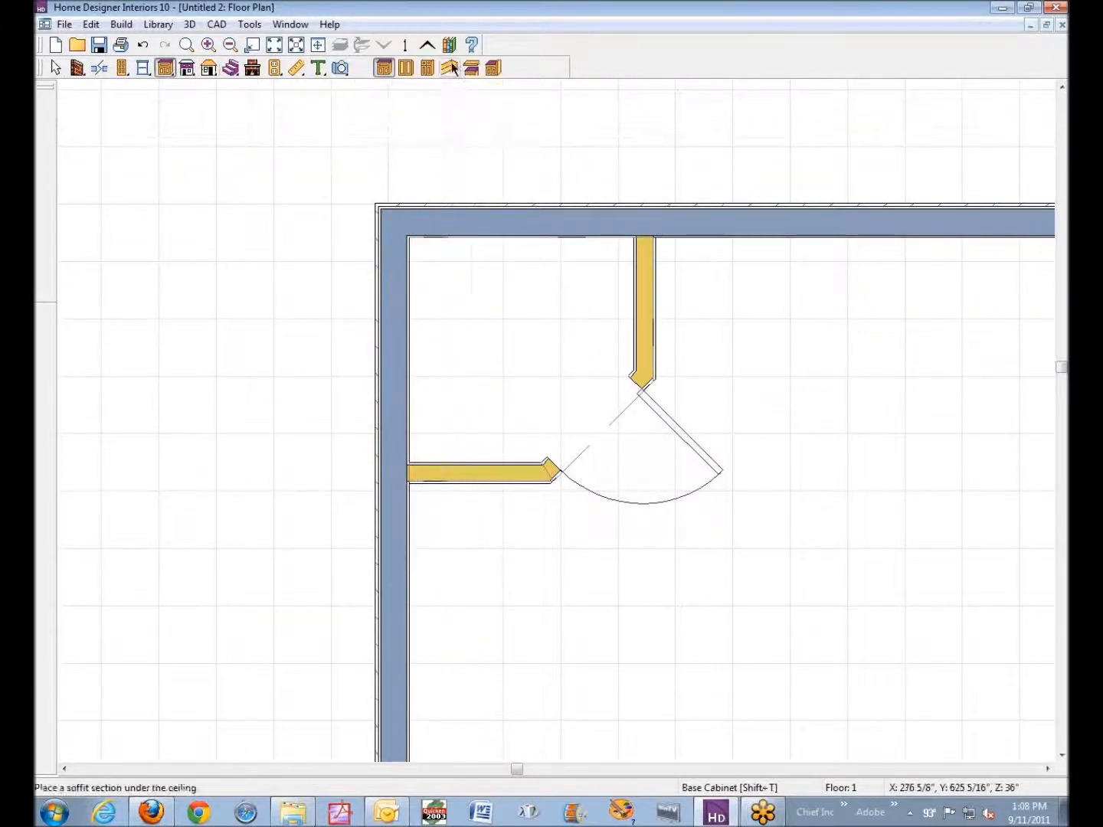
left_click(450, 68)
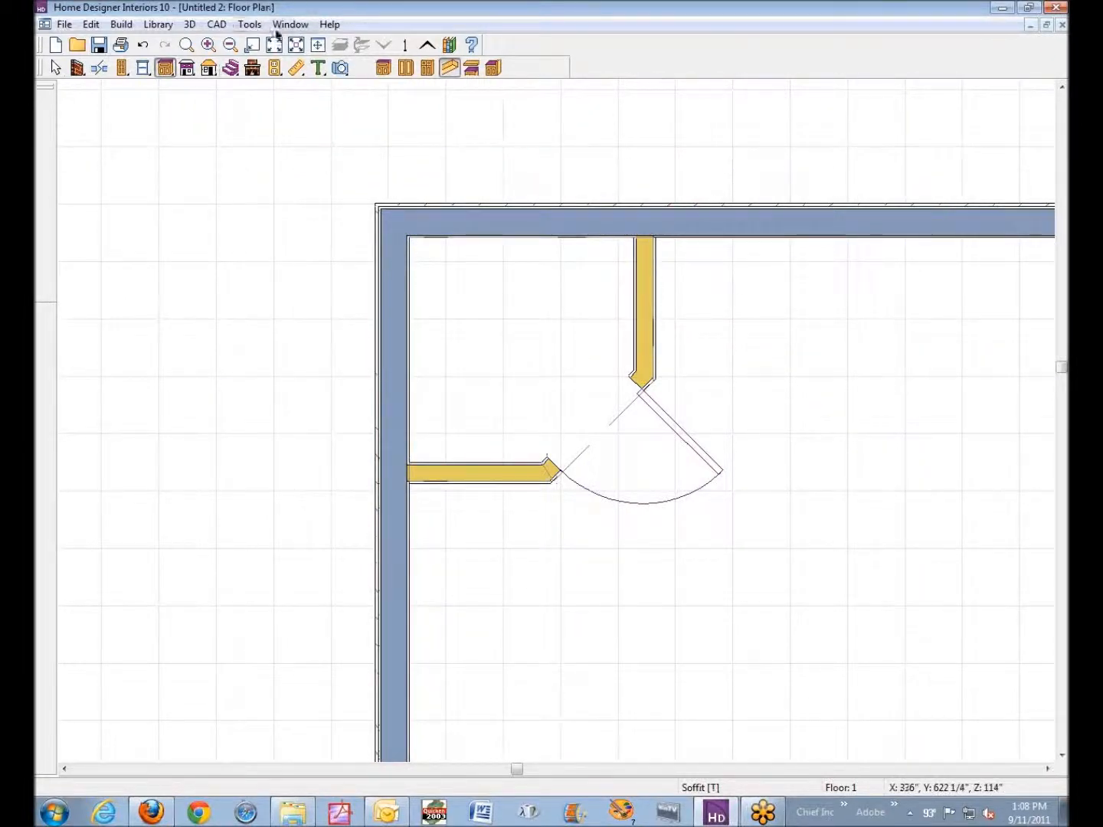
left_click(231, 45)
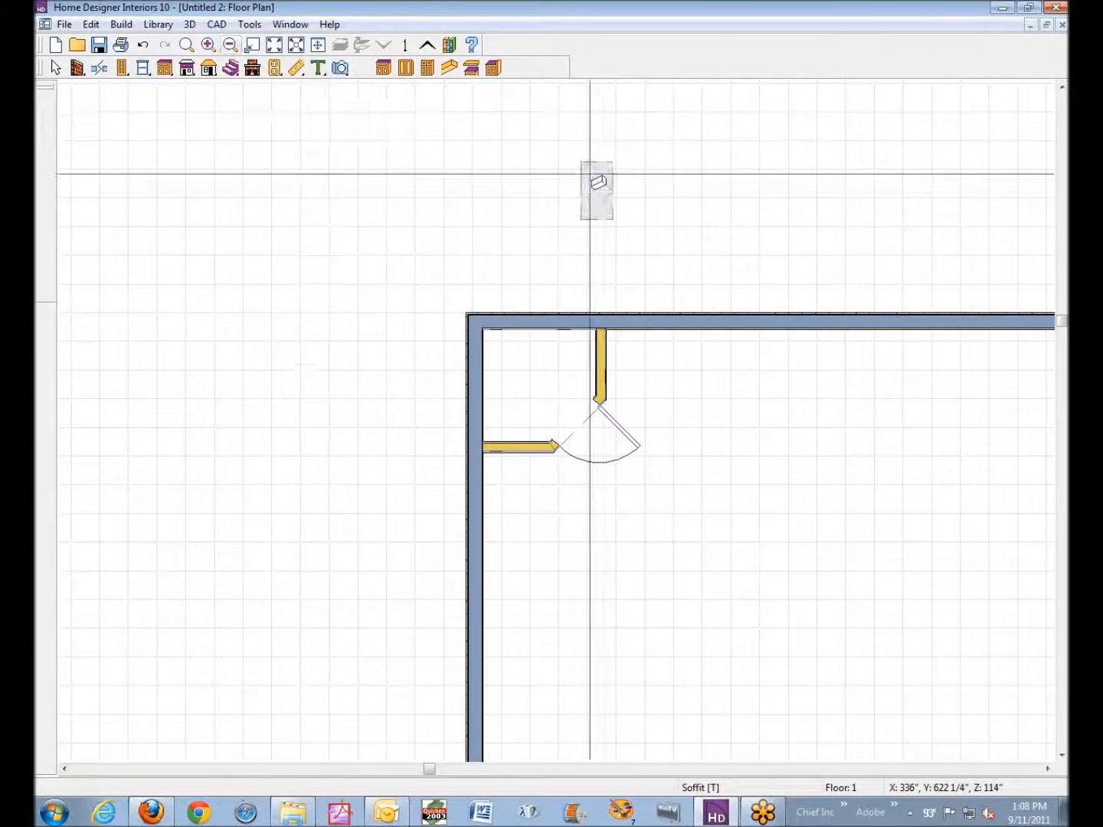
left_click(295, 45)
left_click(954, 118)
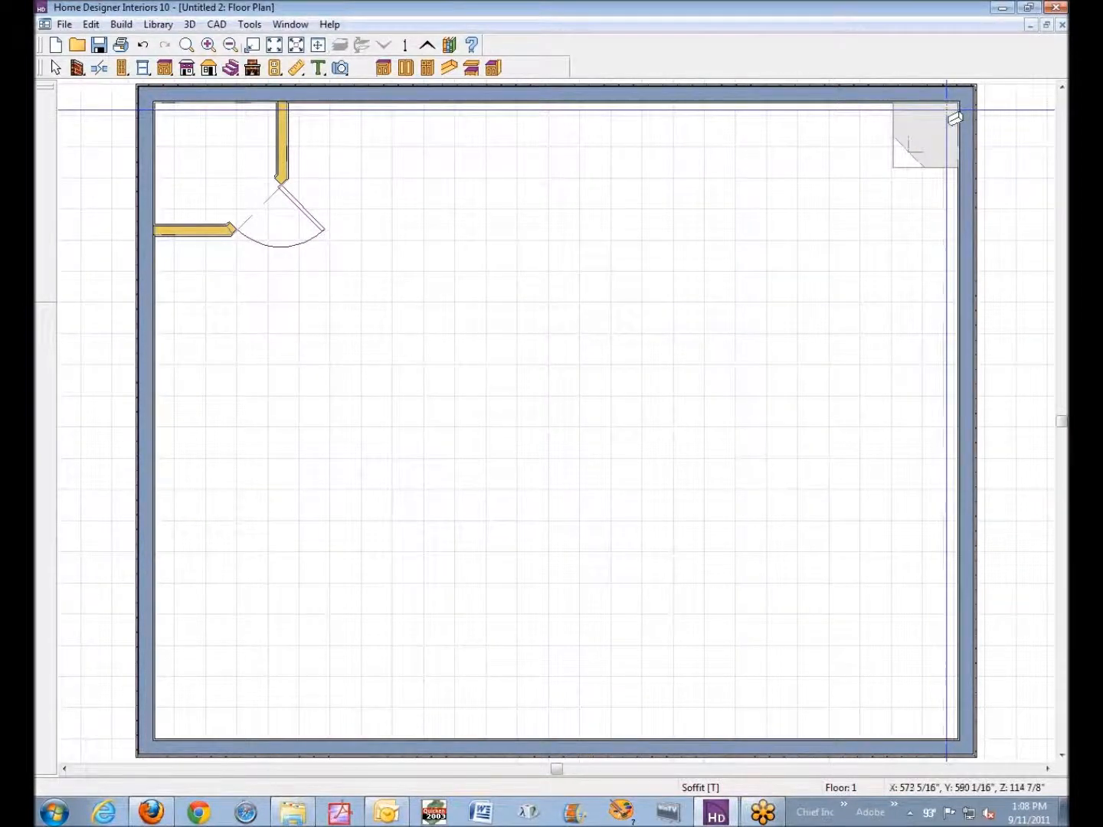
left_click(954, 108)
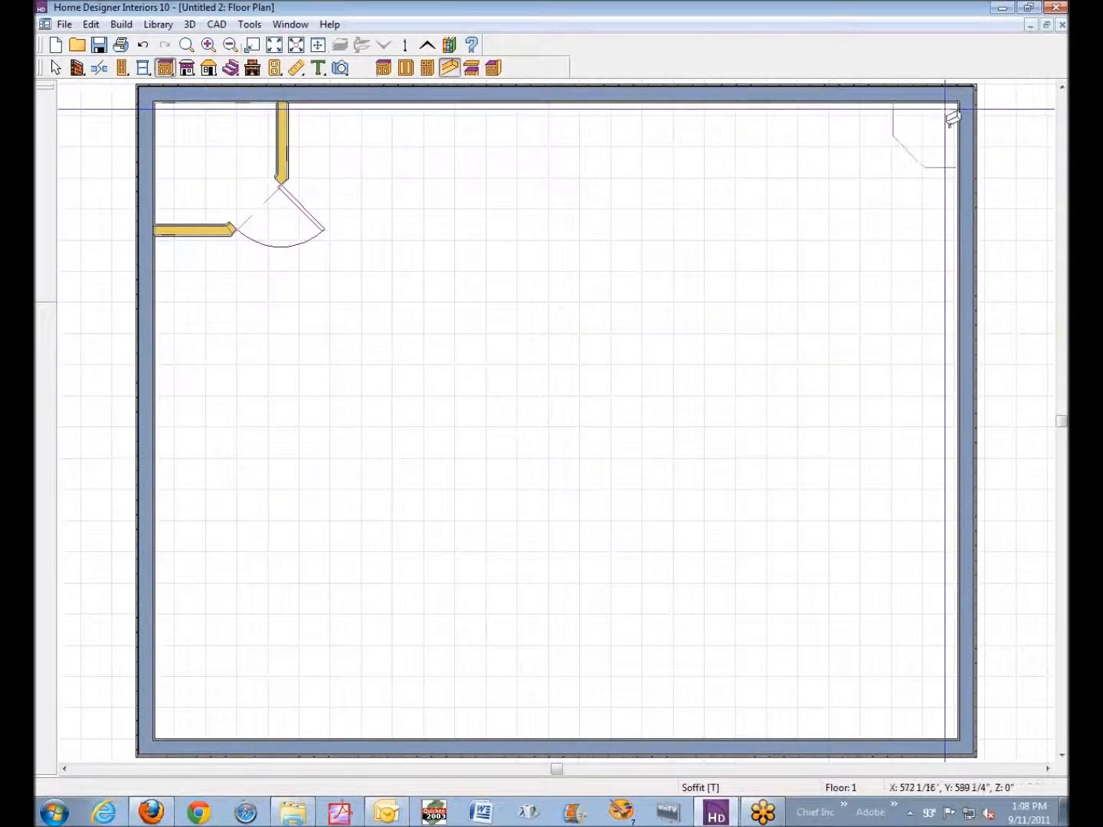
Move the corner soffit across the room into the corner inside the shower, with its diagonal edge facing the door.
key("space")
left_click(926, 127)
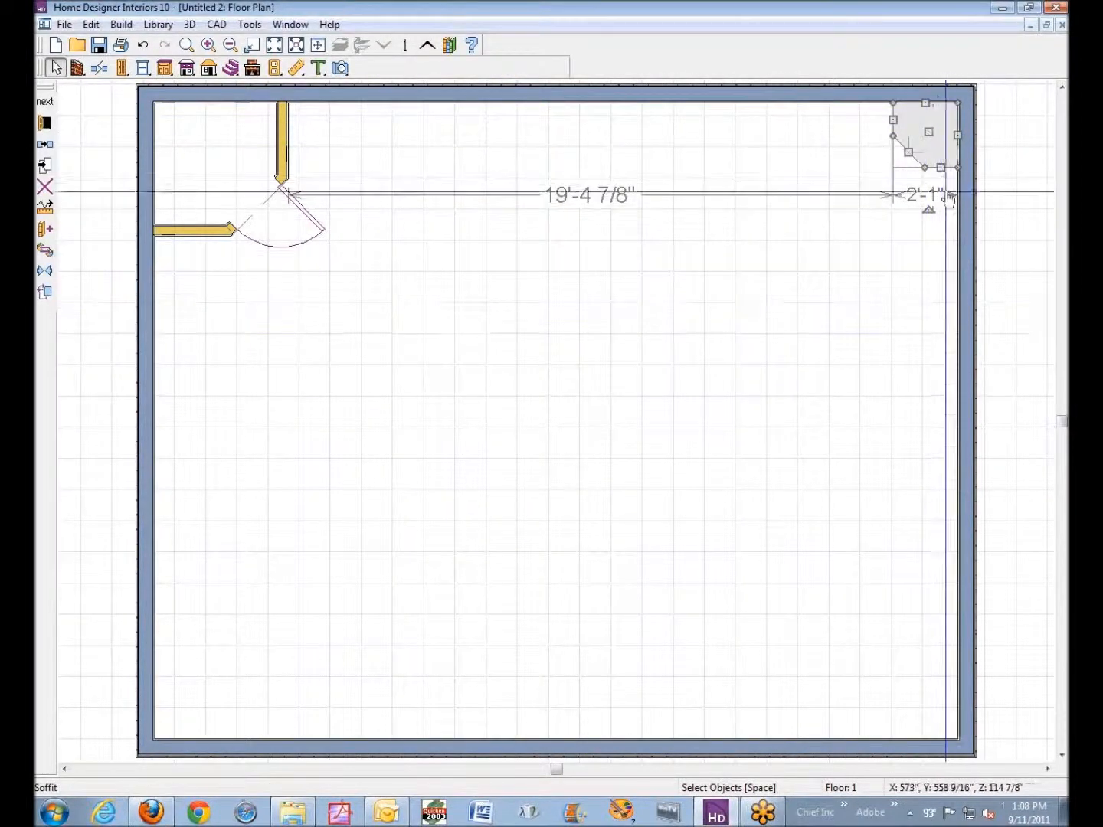
left_click_drag(929, 209, 968, 202)
left_click(1014, 127)
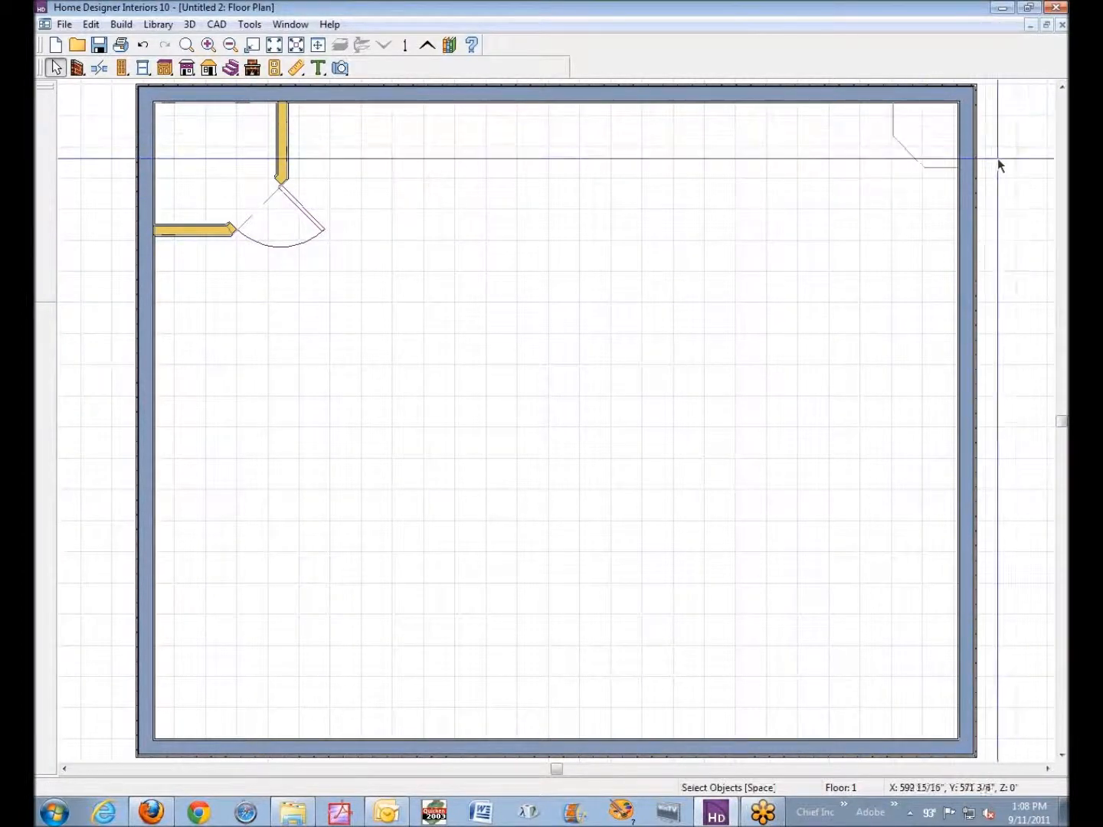
left_click(933, 161)
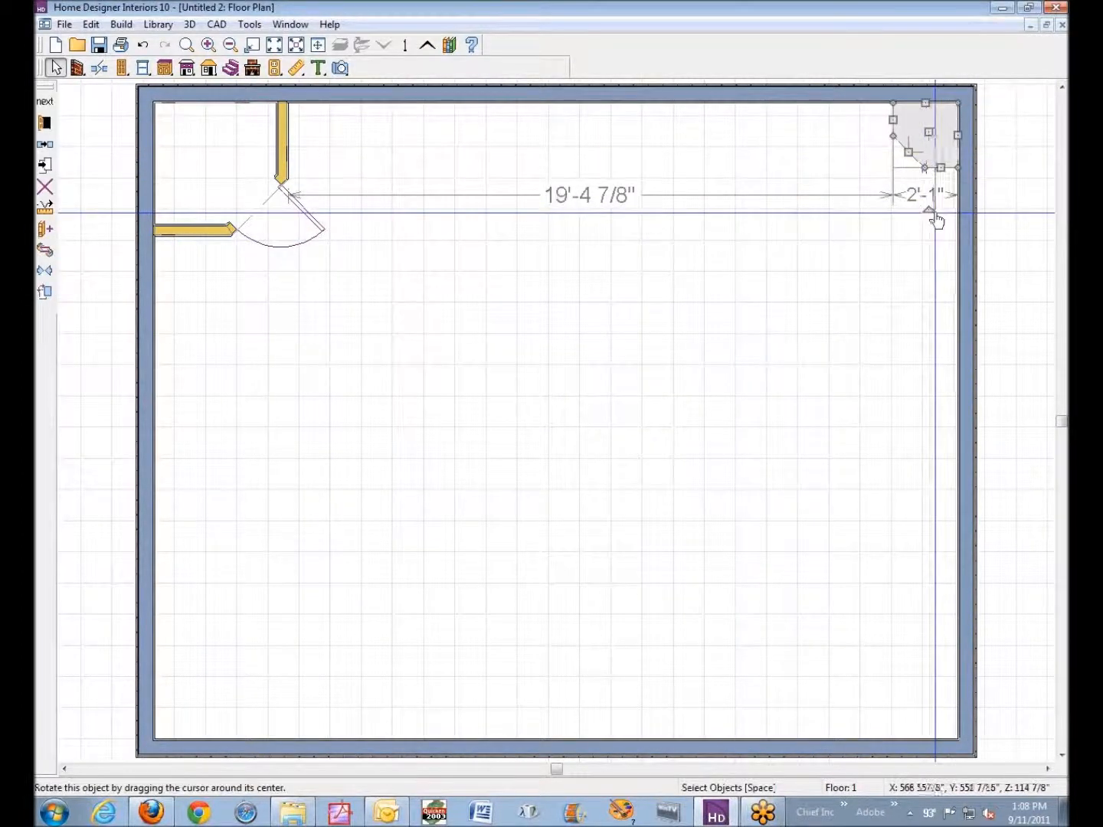
left_click_drag(929, 211, 182, 129)
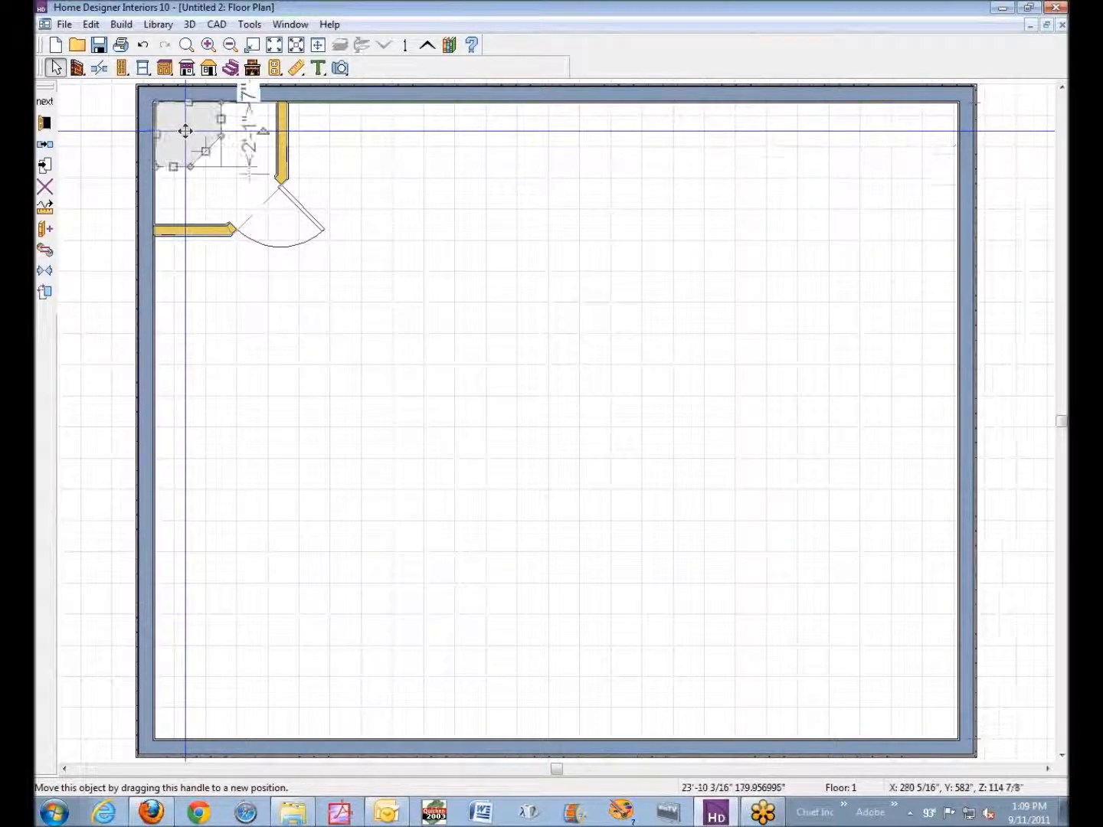
left_click(162, 188)
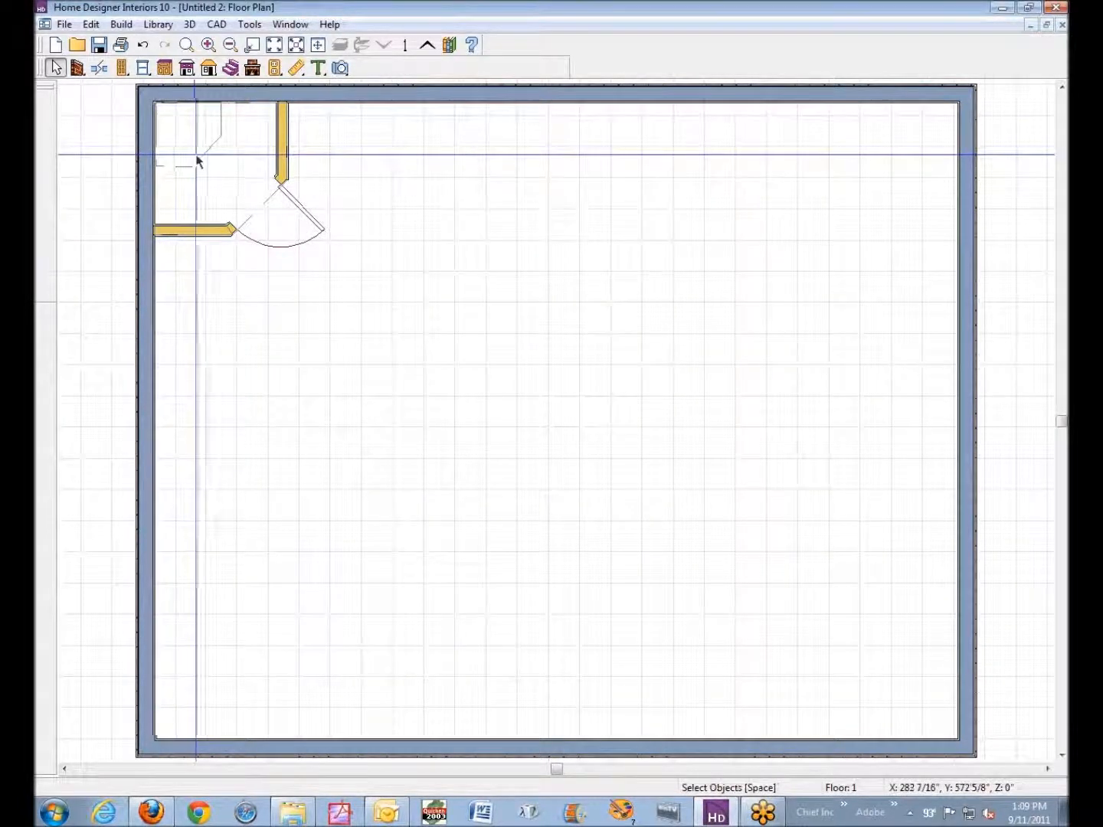
Create a full camera view toward the shower and stretch the corner soffit's top up to the ceiling.
left_click(340, 67)
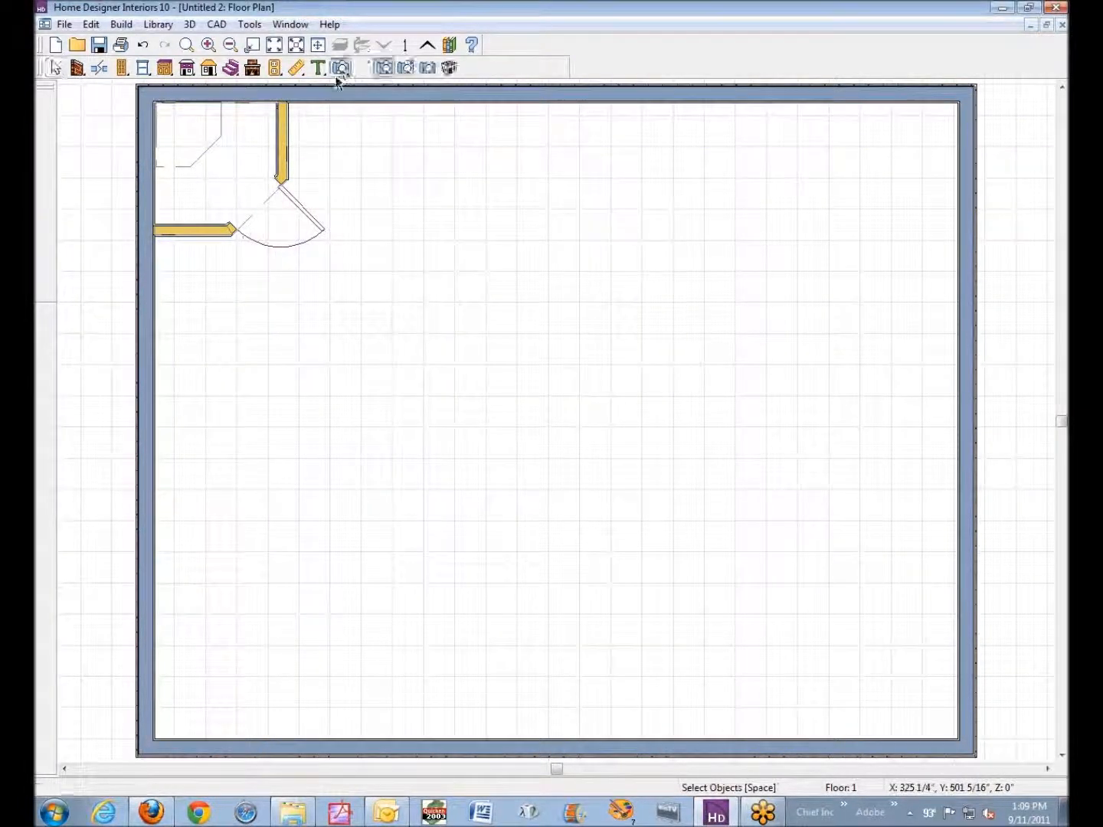
left_click_drag(659, 542, 285, 193)
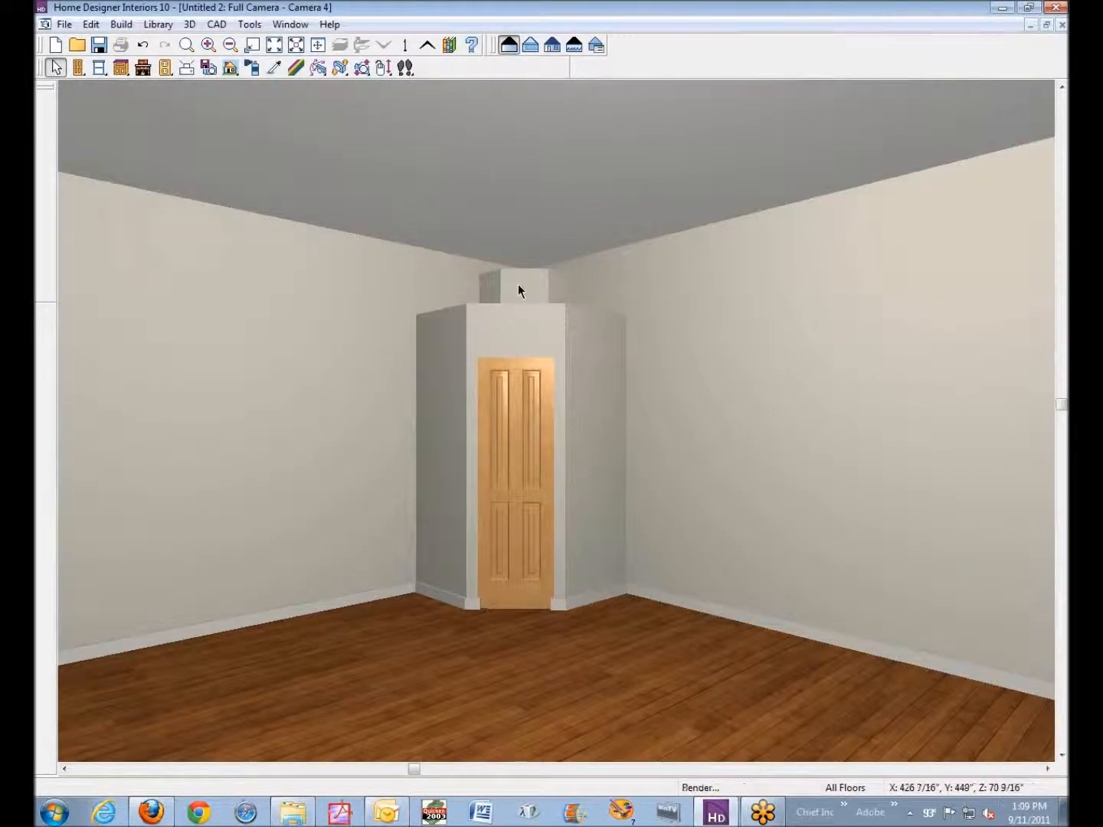
scroll(519, 286, "up", 4)
left_click(556, 285)
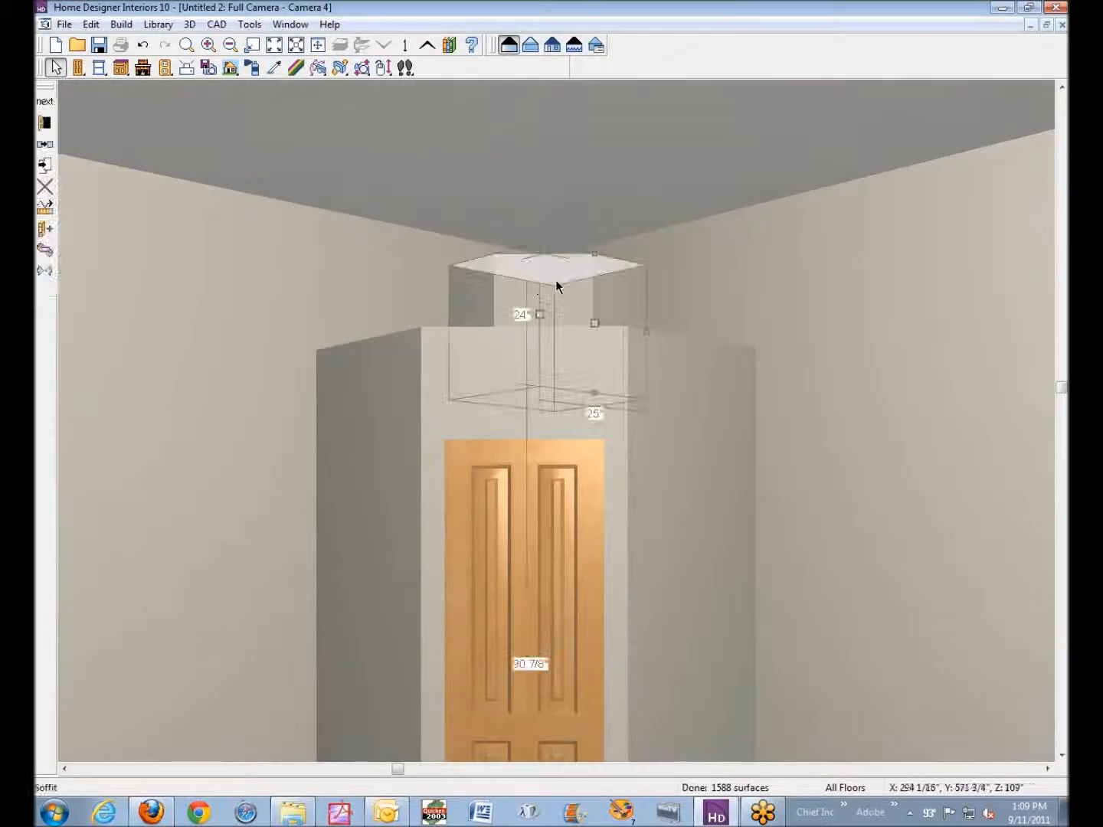
left_click_drag(596, 247, 601, 184)
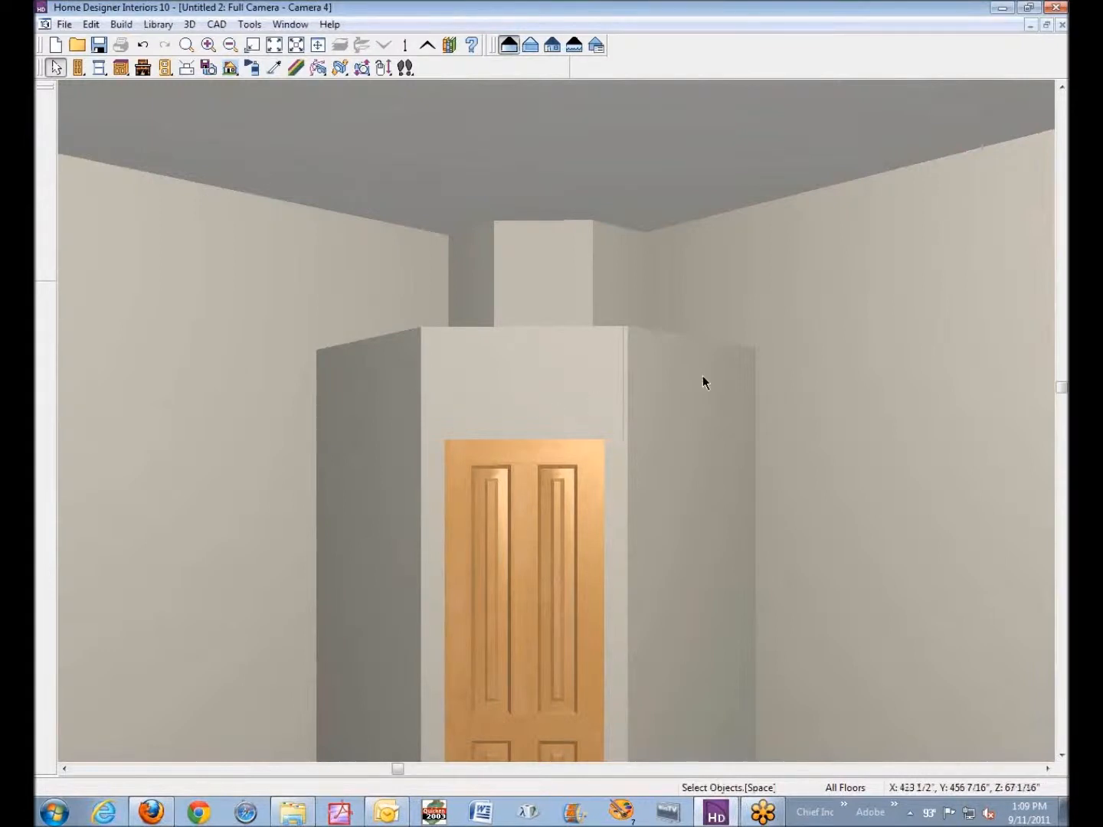
left_click(540, 361)
key("Delete")
scroll(568, 298, "down", 5)
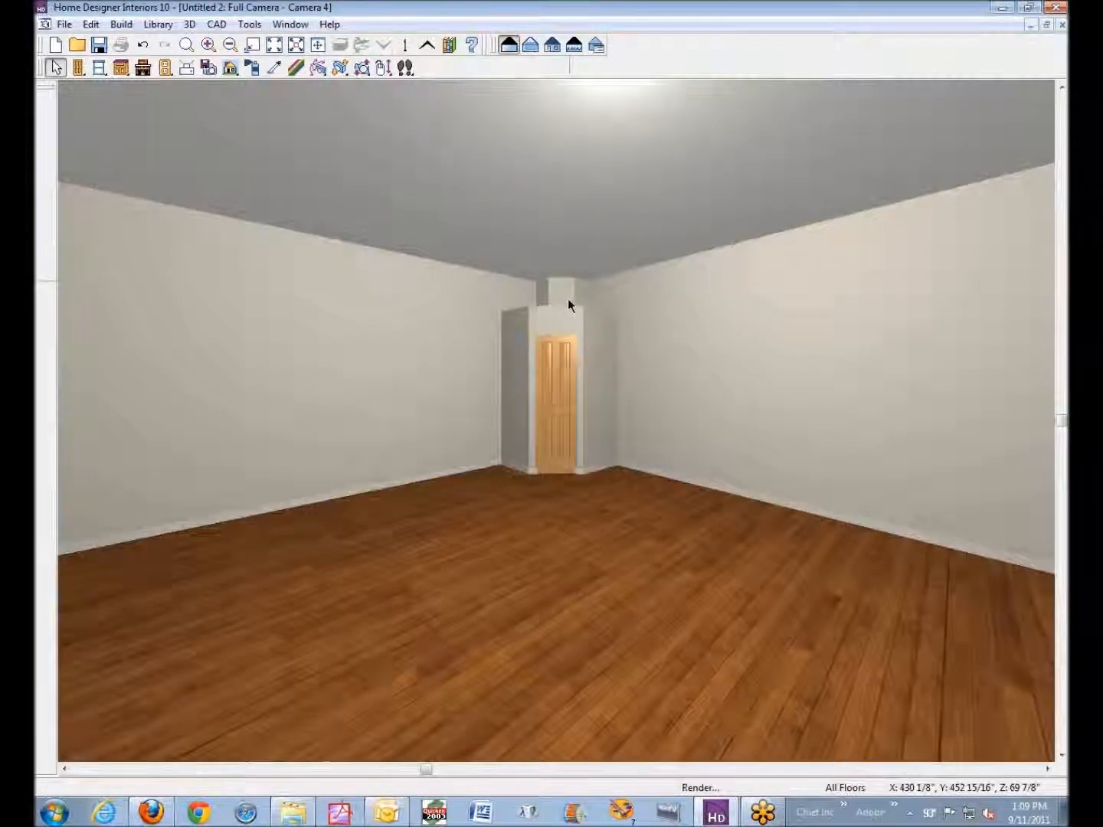
scroll(568, 299, "up", 2)
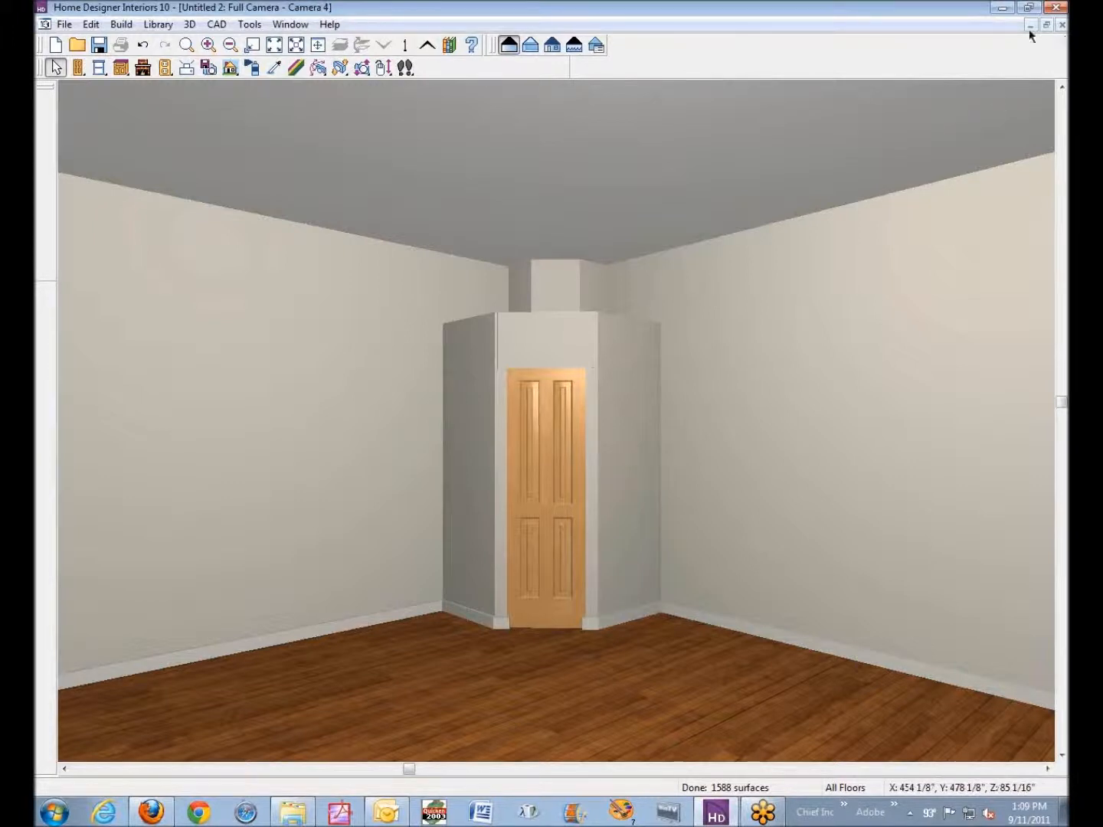
Back in the floor plan, place another soffit against the angled door wall at the door's hinge side.
left_click(1062, 24)
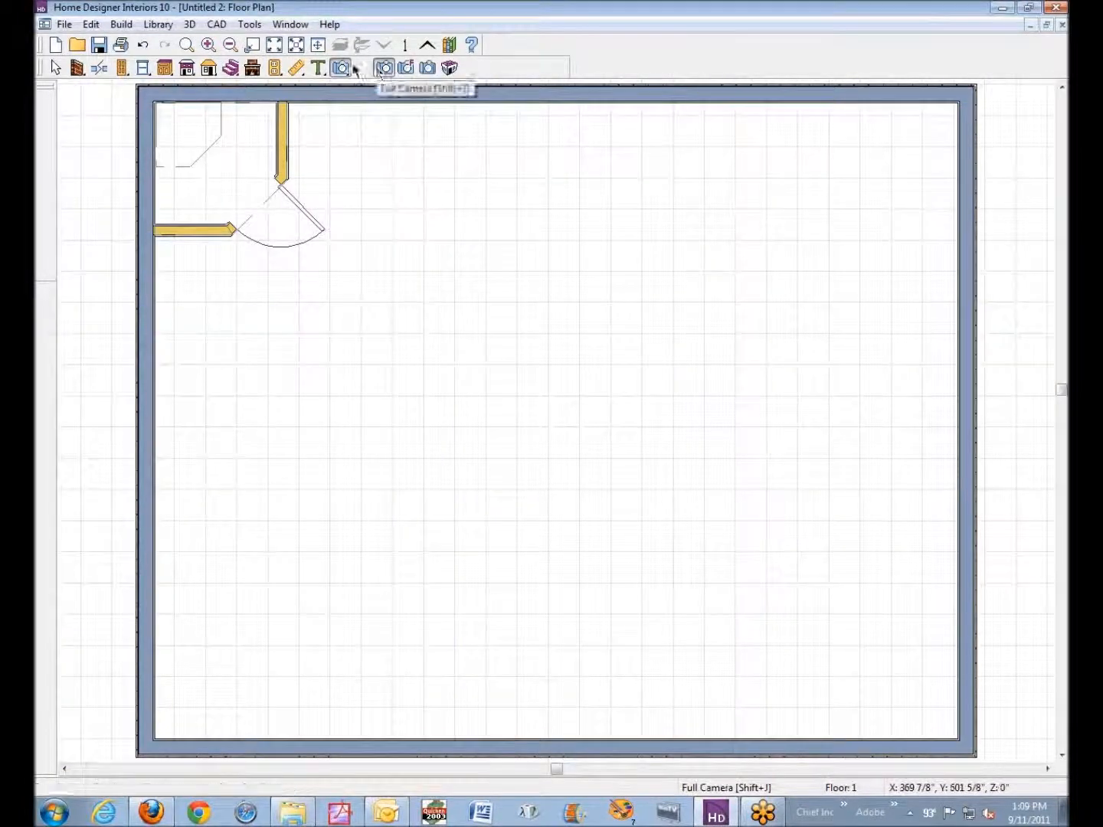
left_click(187, 45)
left_click_drag(89, 108, 426, 307)
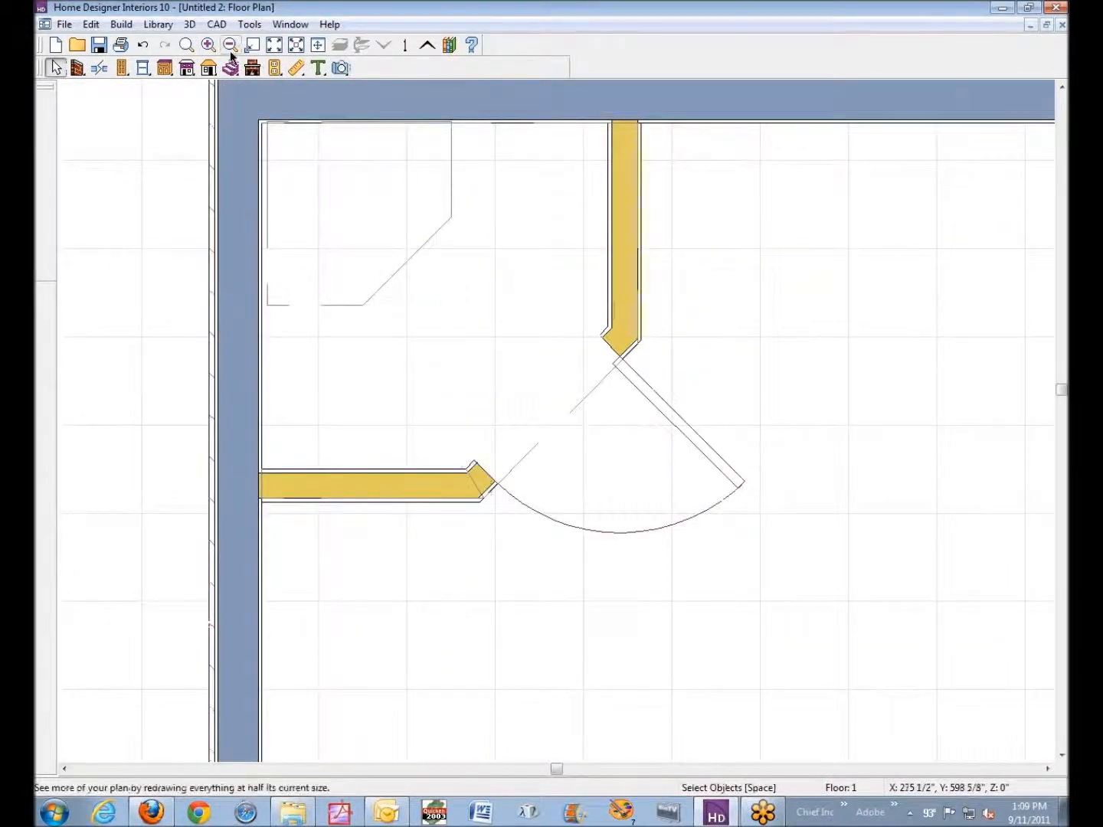
left_click(167, 68)
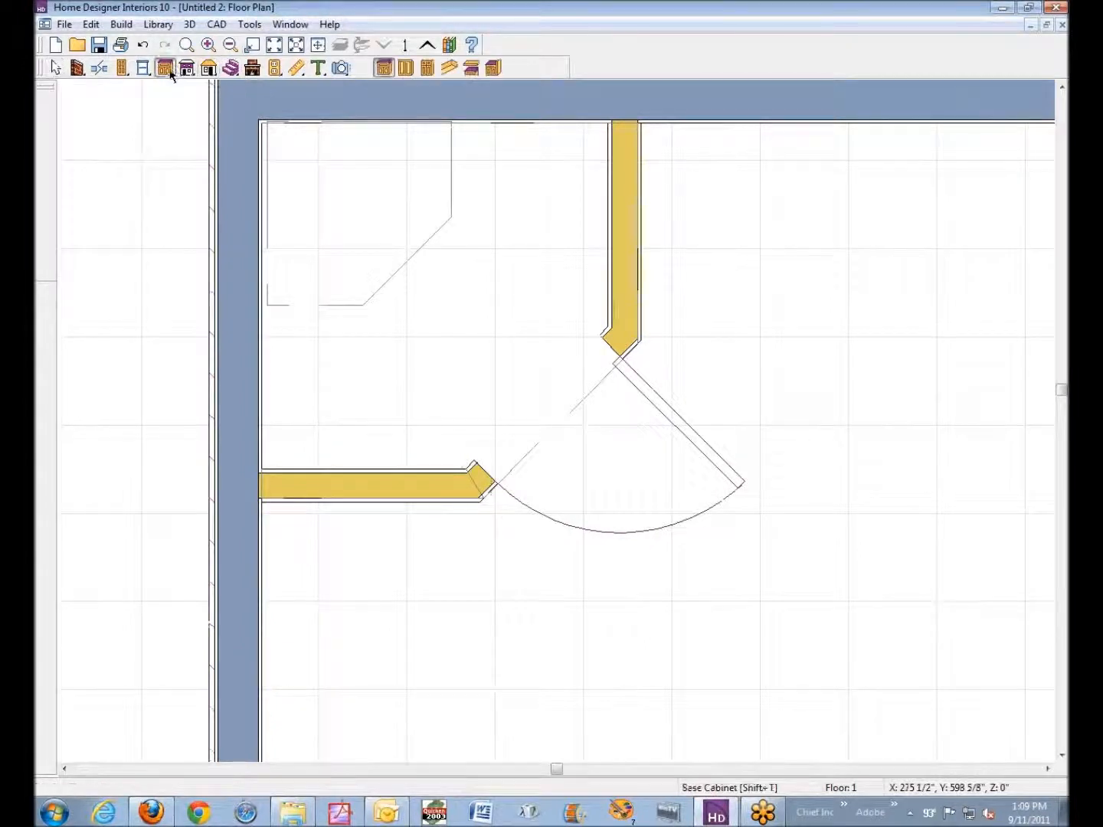
left_click(452, 68)
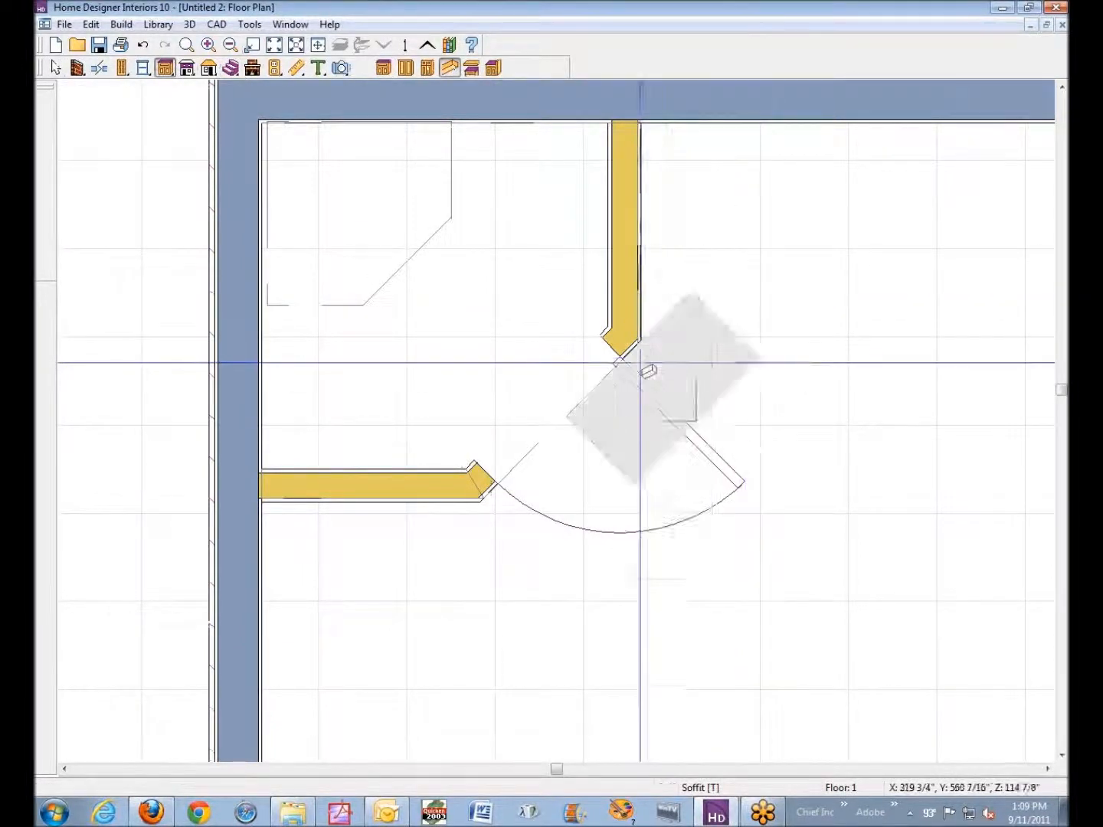
left_click(644, 382)
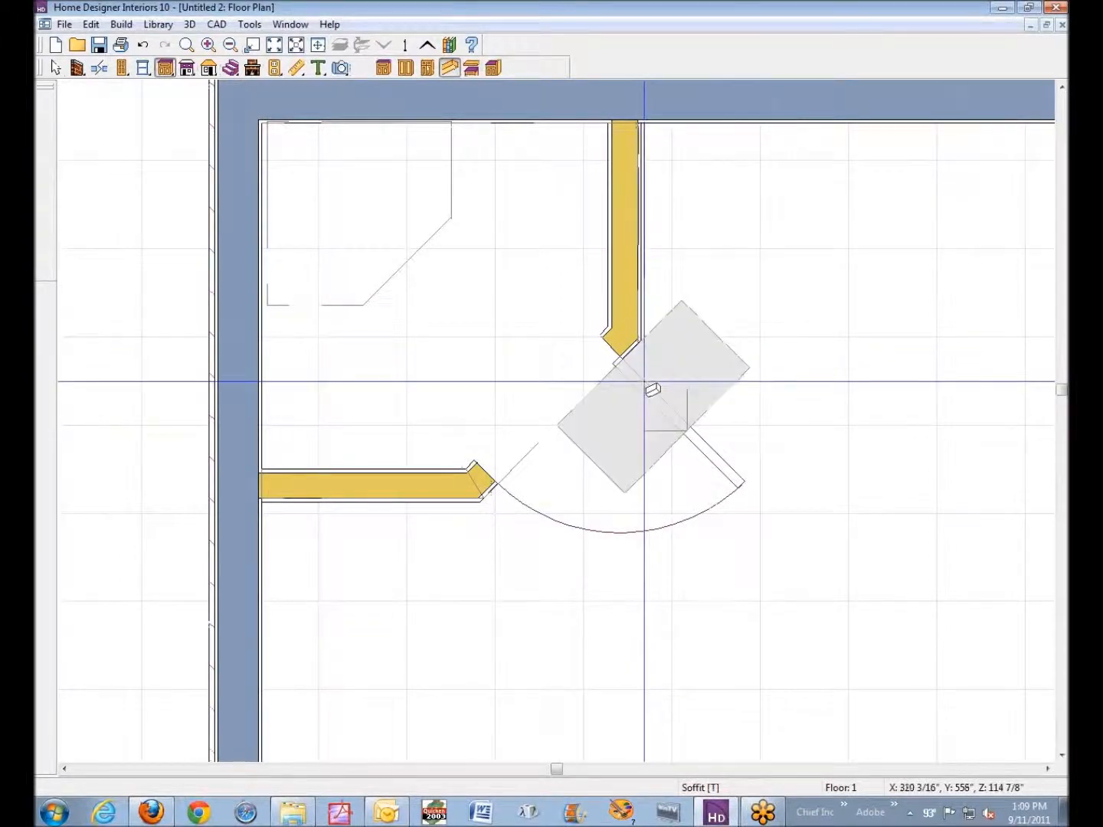
Set the new soffit's width to 3 1/2" and its depth to 0.75".
key("space")
left_click(675, 387)
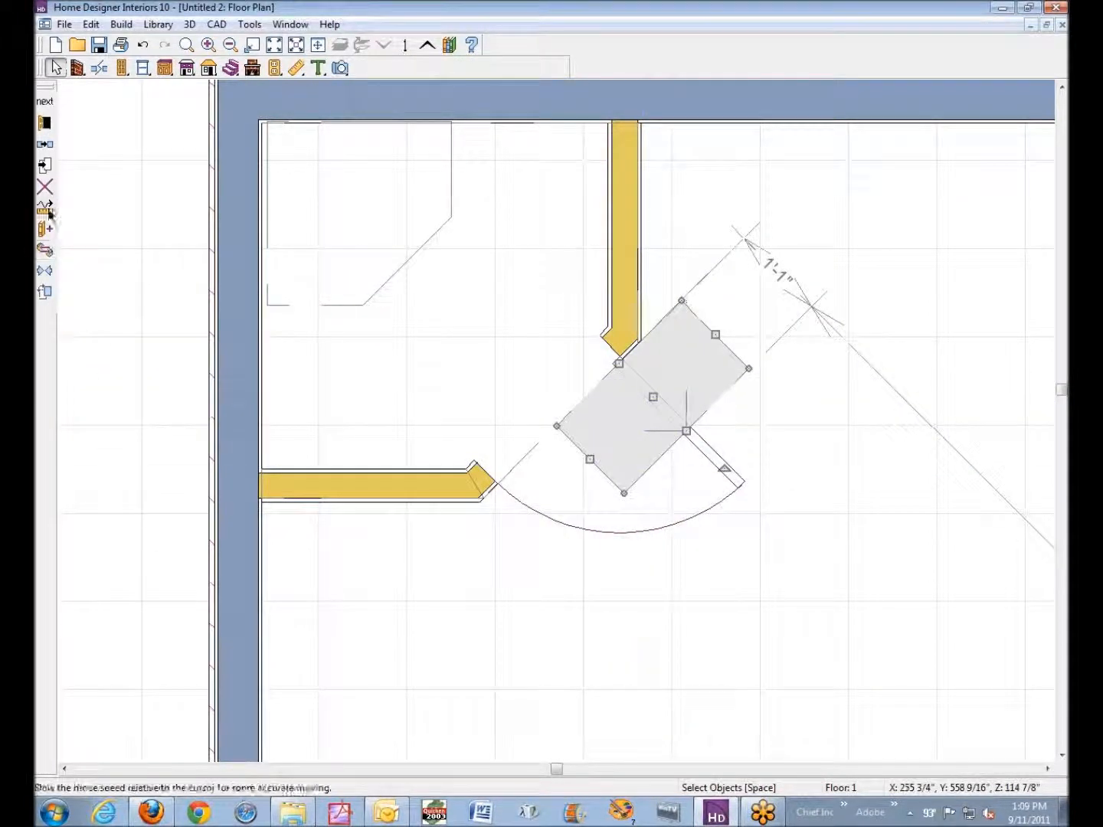
left_click(57, 124)
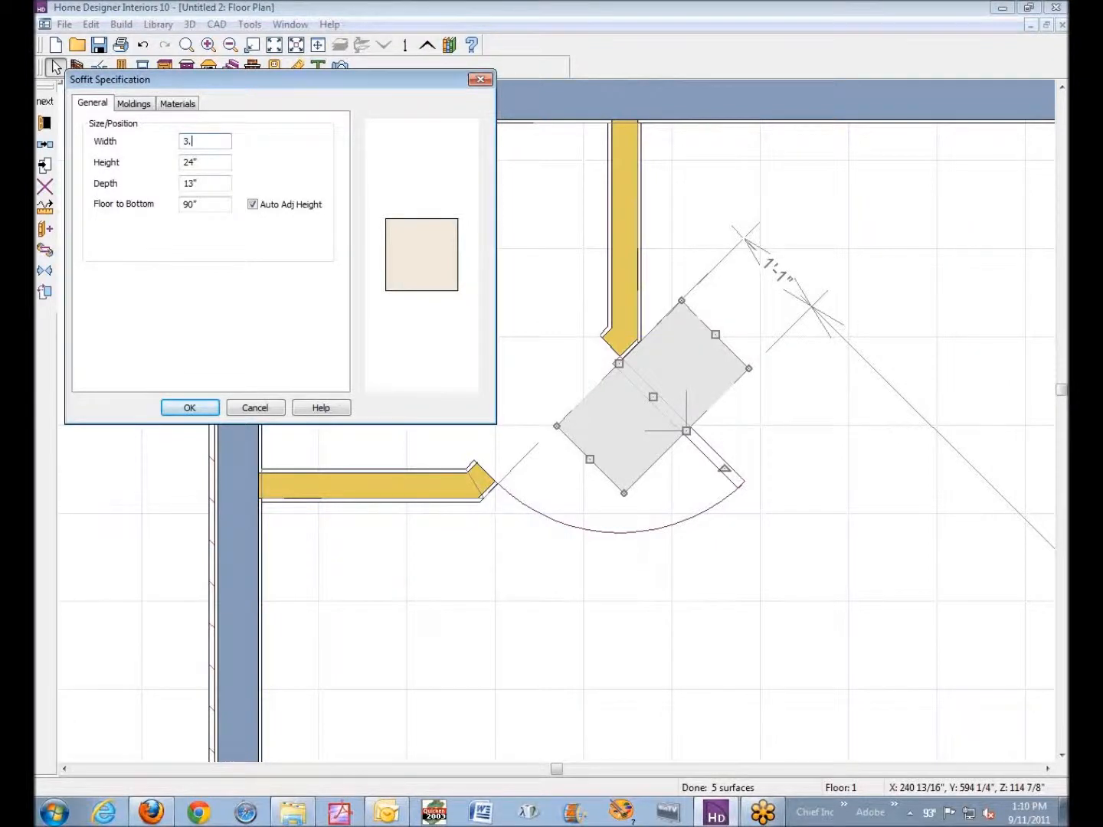
key("Tab")
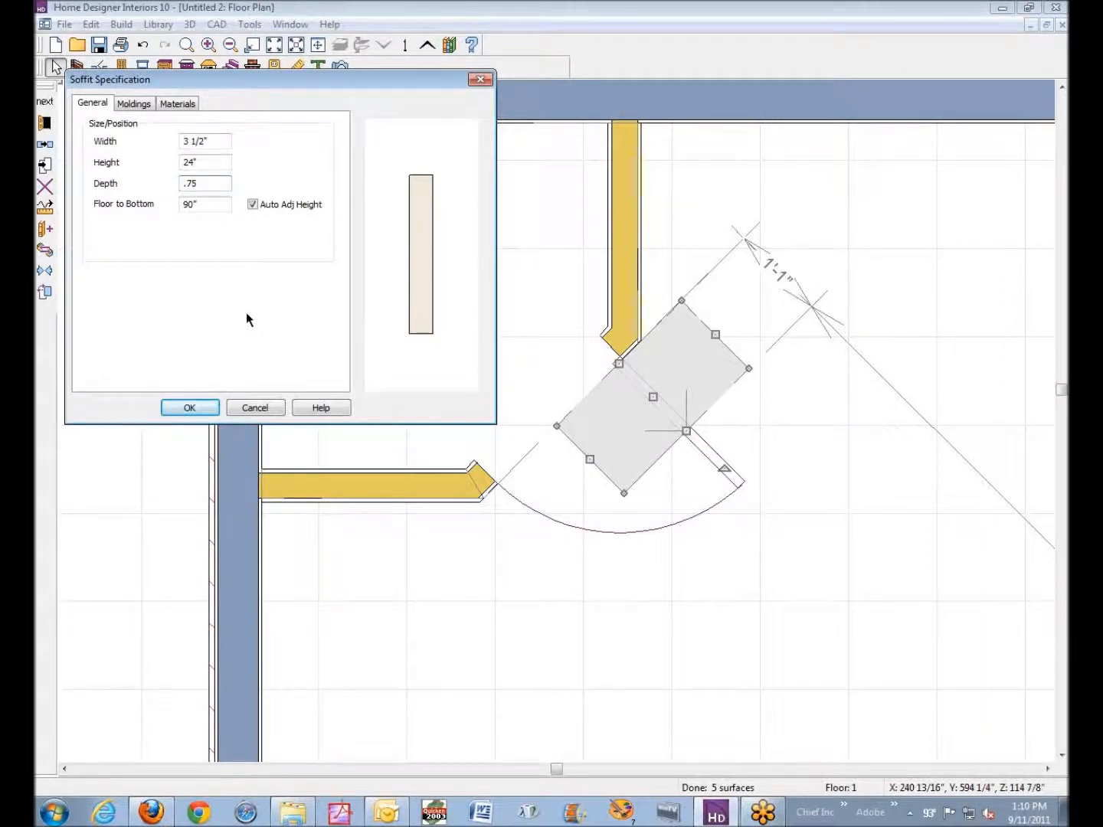
left_click(189, 406)
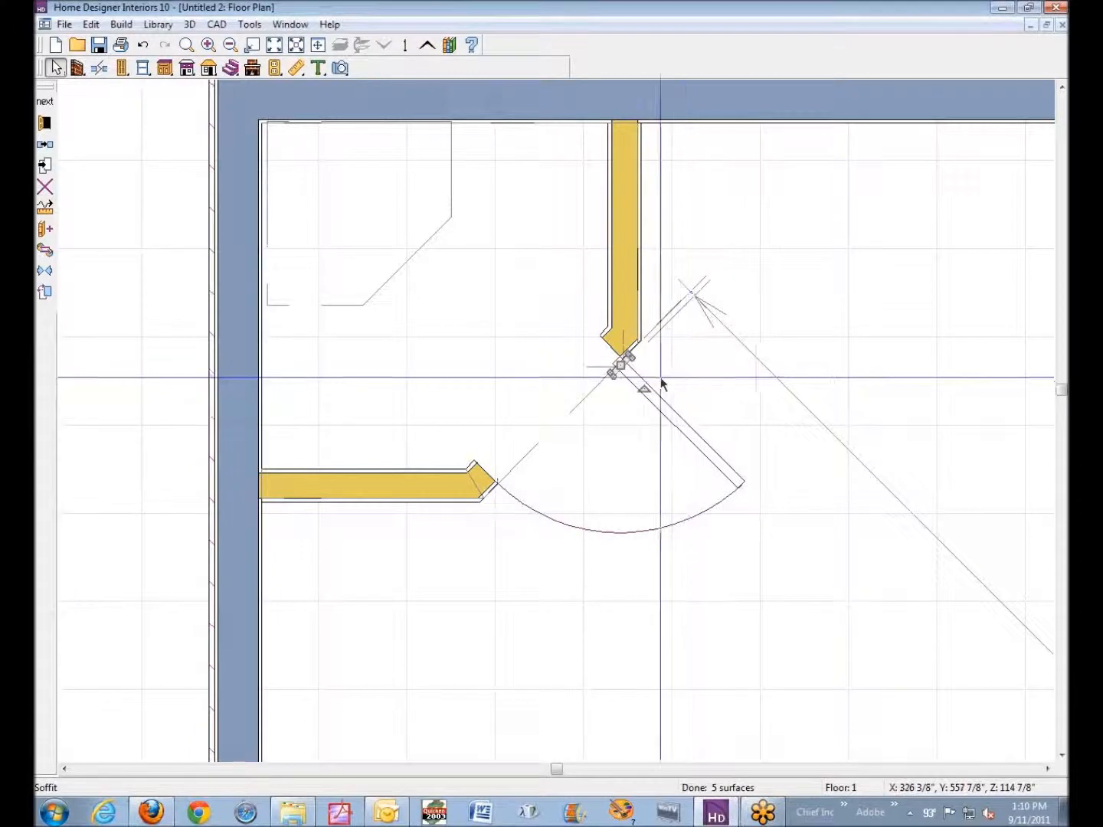
Move the narrow soffit onto the outer face of the short wall section beside the door's hinge.
scroll(631, 370, "up", 4)
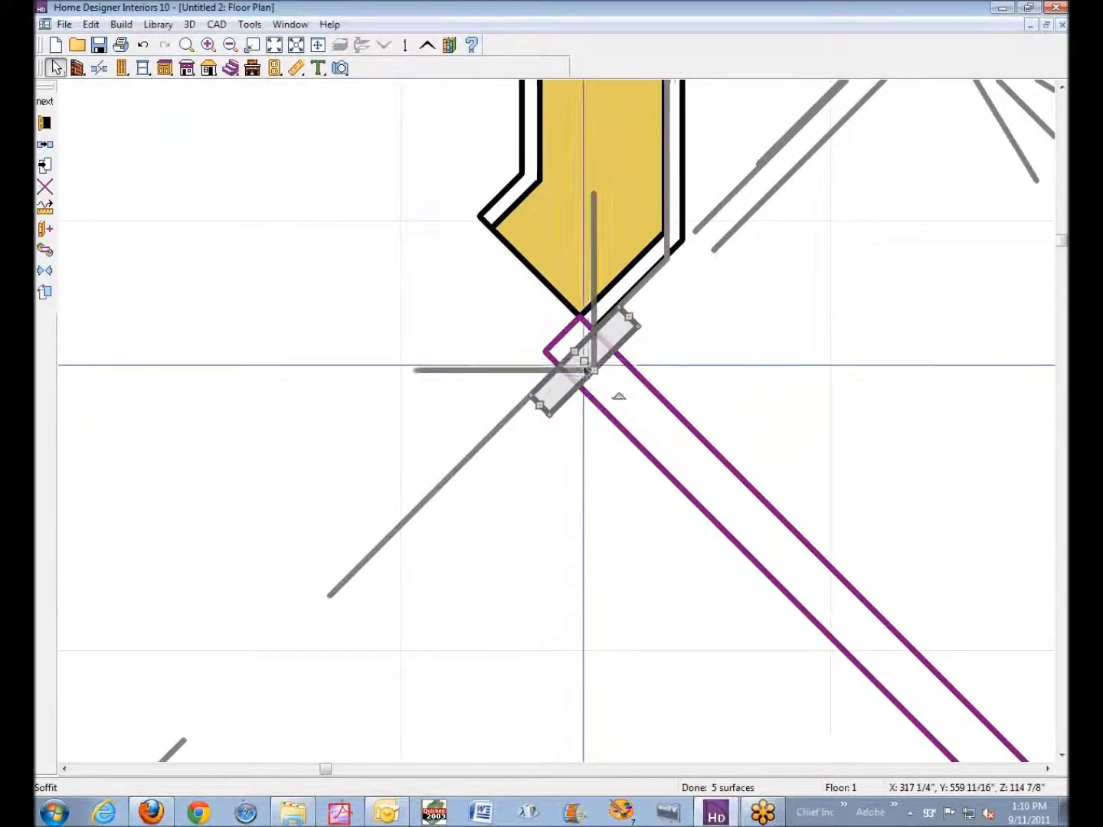
left_click_drag(584, 362, 658, 300)
left_click(702, 306)
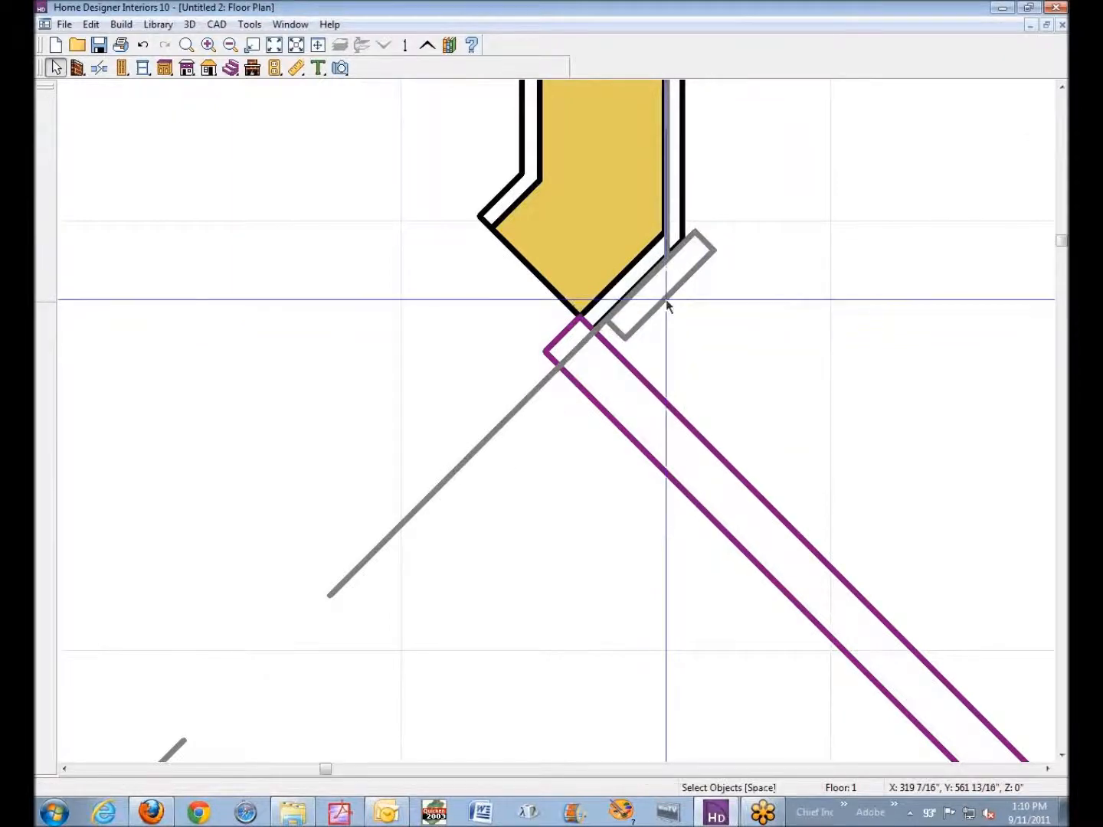
Create a full camera view toward the shower door to check the narrow soffit beside it.
scroll(667, 306, "down", 5)
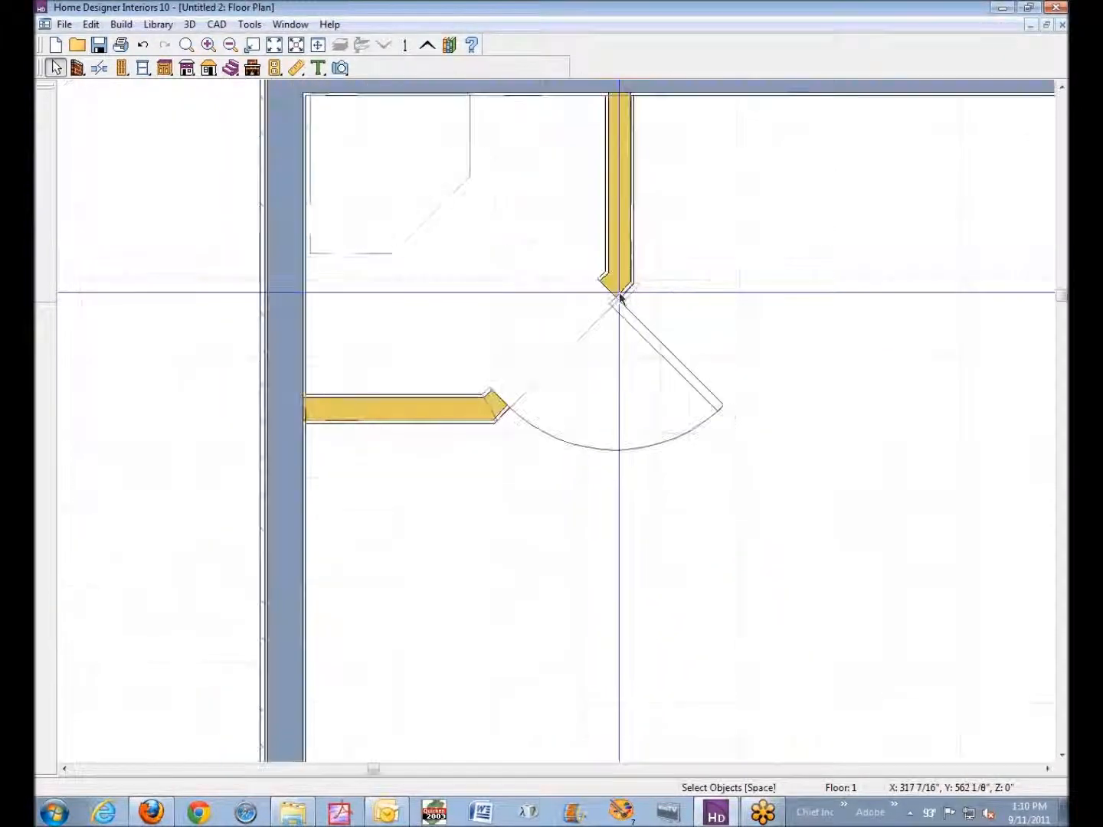
left_click(341, 67)
left_click_drag(861, 564, 585, 321)
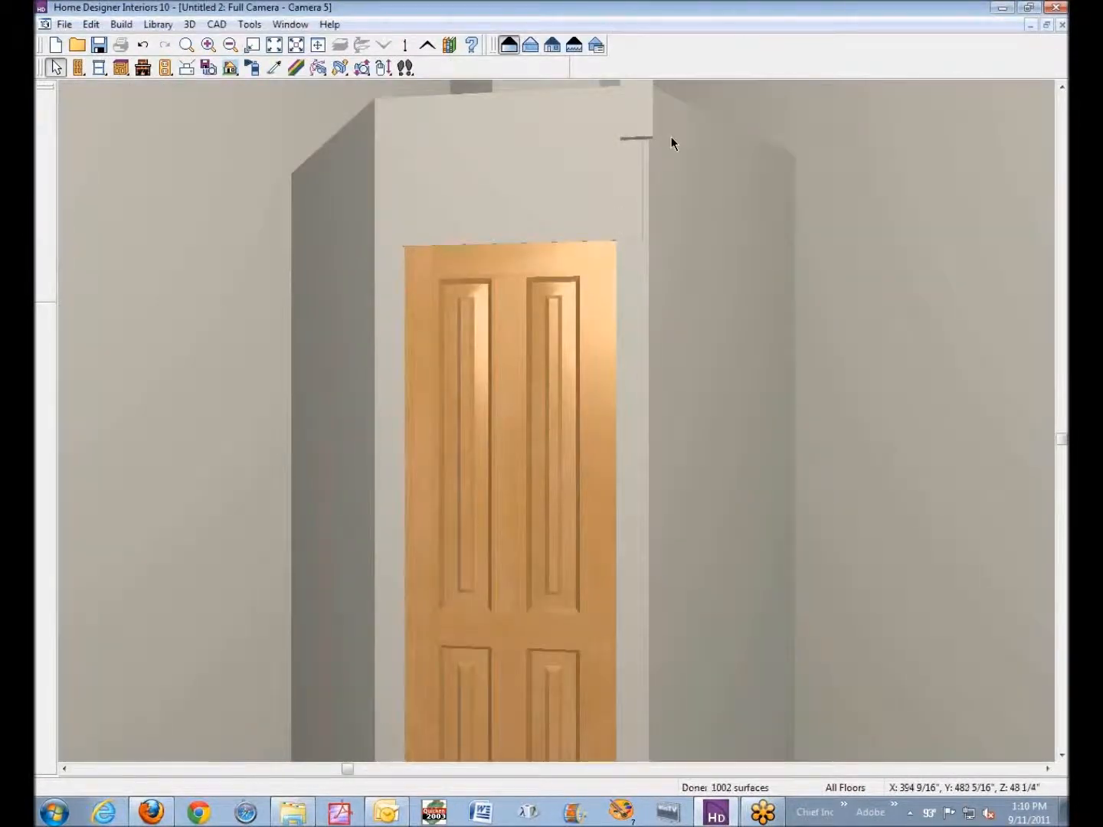
scroll(663, 134, "down", 2)
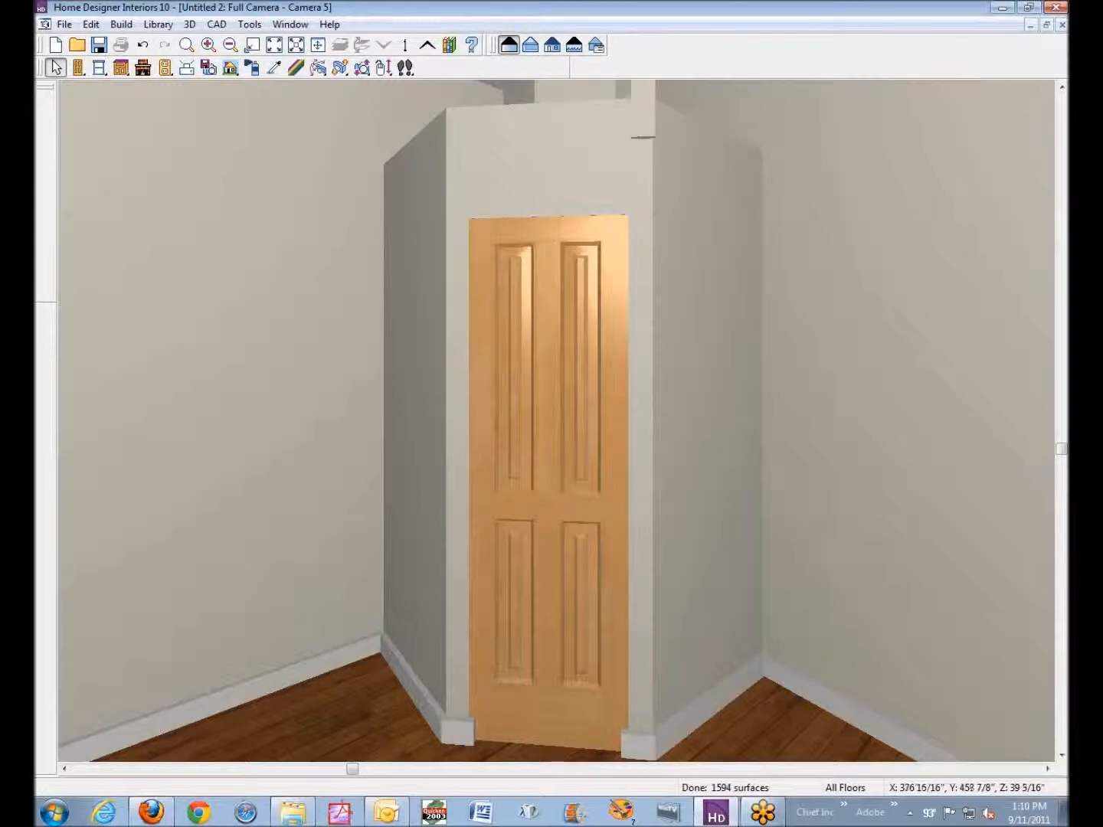
Sample the baseboard's Color - Bone material and paint it onto the narrow soffit beside the shower door.
left_click(1061, 86)
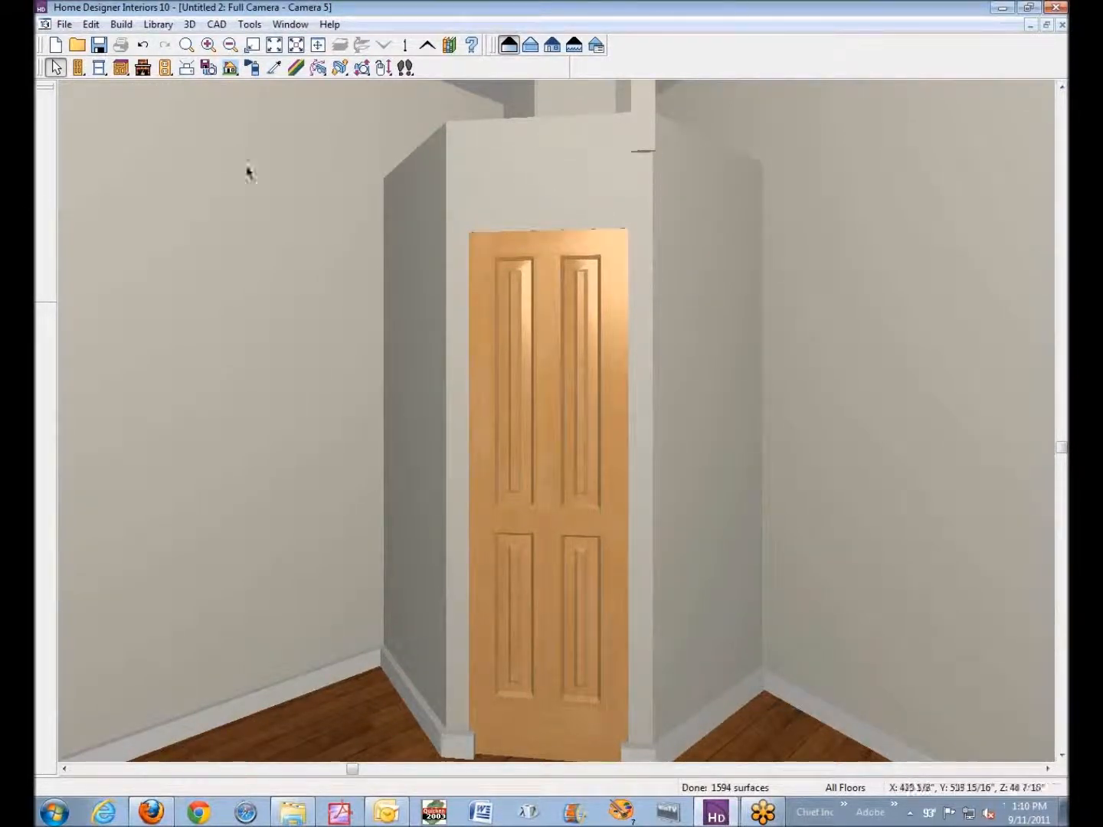
left_click(276, 68)
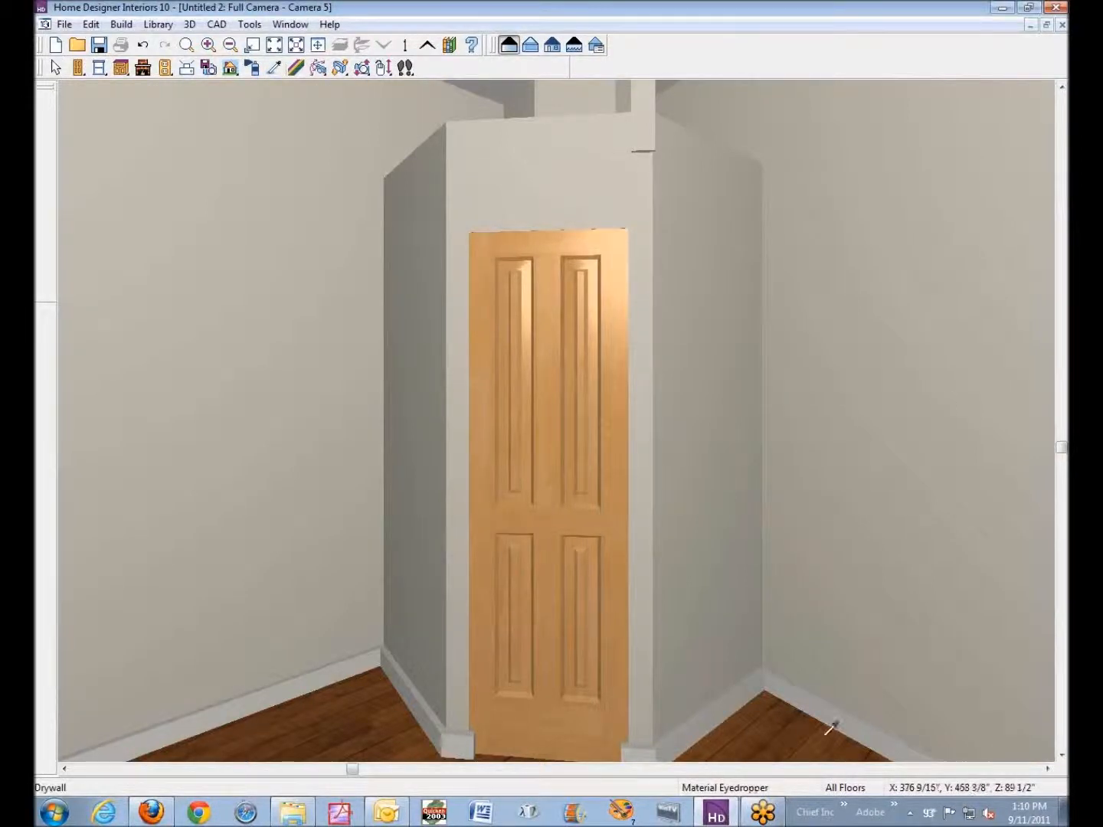
left_click(749, 686)
left_click(647, 136)
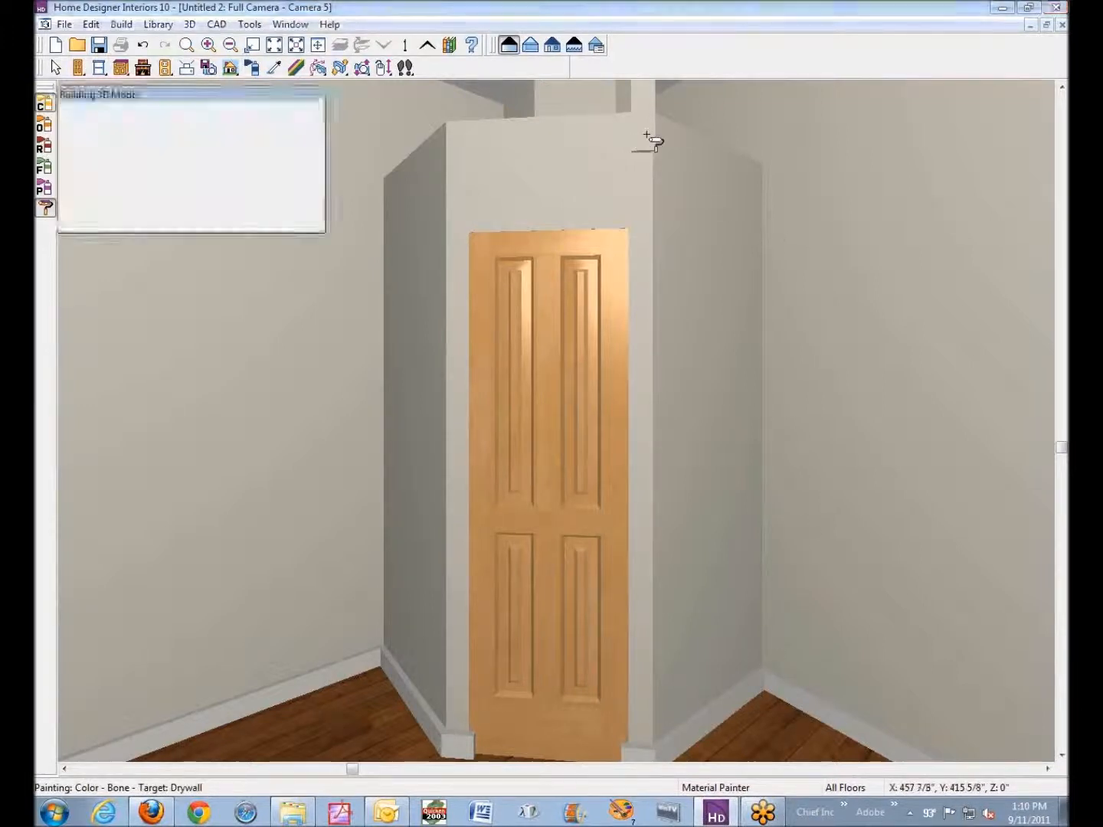
Check which material is assigned to the narrow soffit in its specification.
right_click(646, 135)
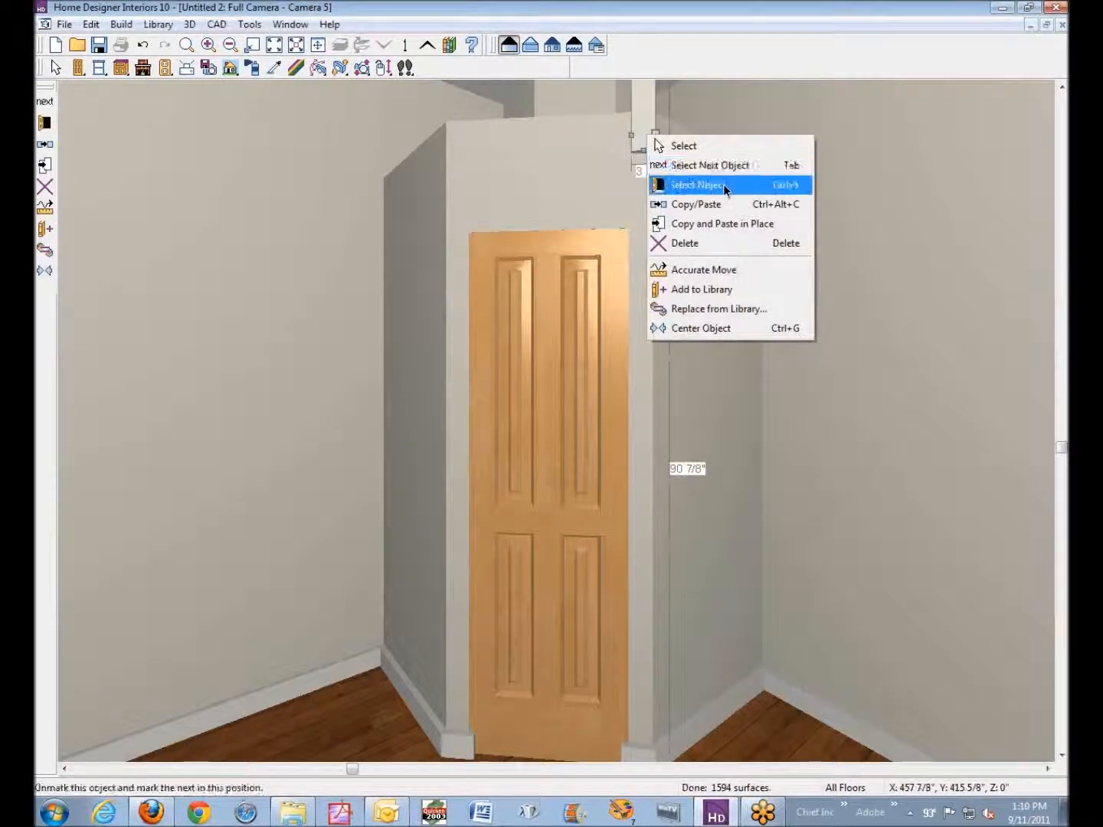
left_click(723, 184)
left_click(175, 103)
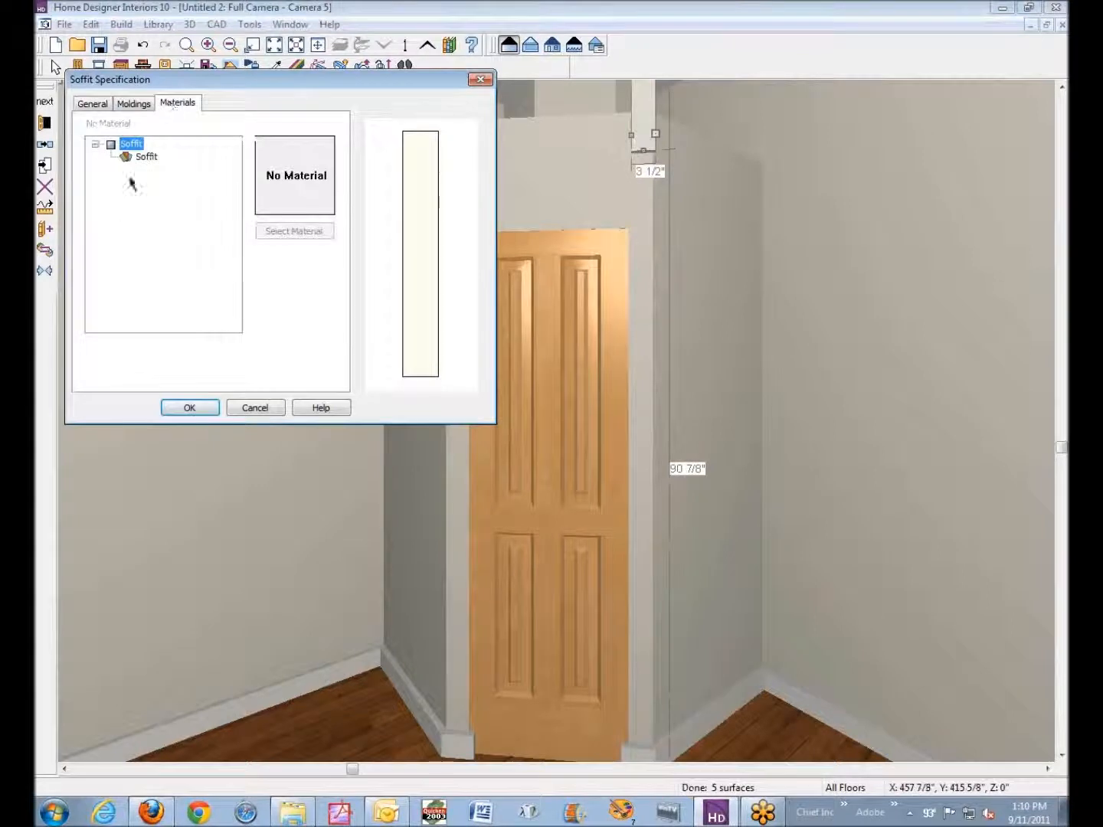
left_click(149, 157)
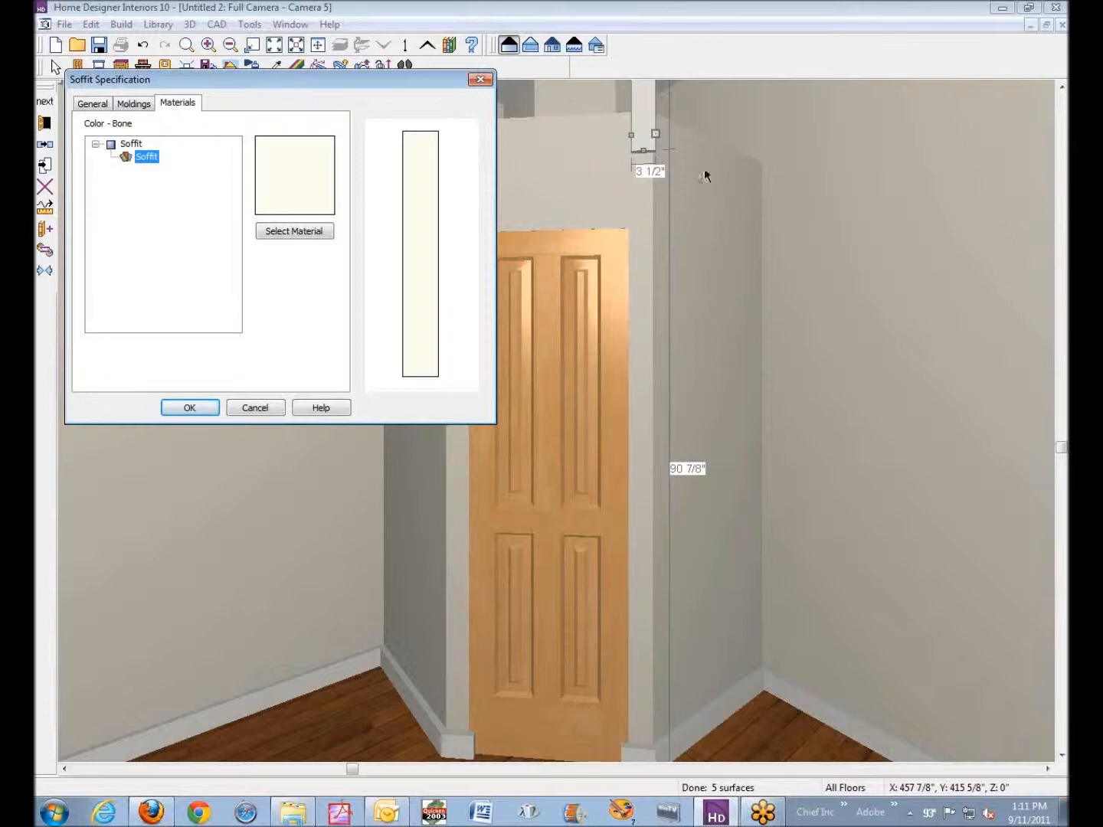
left_click(188, 408)
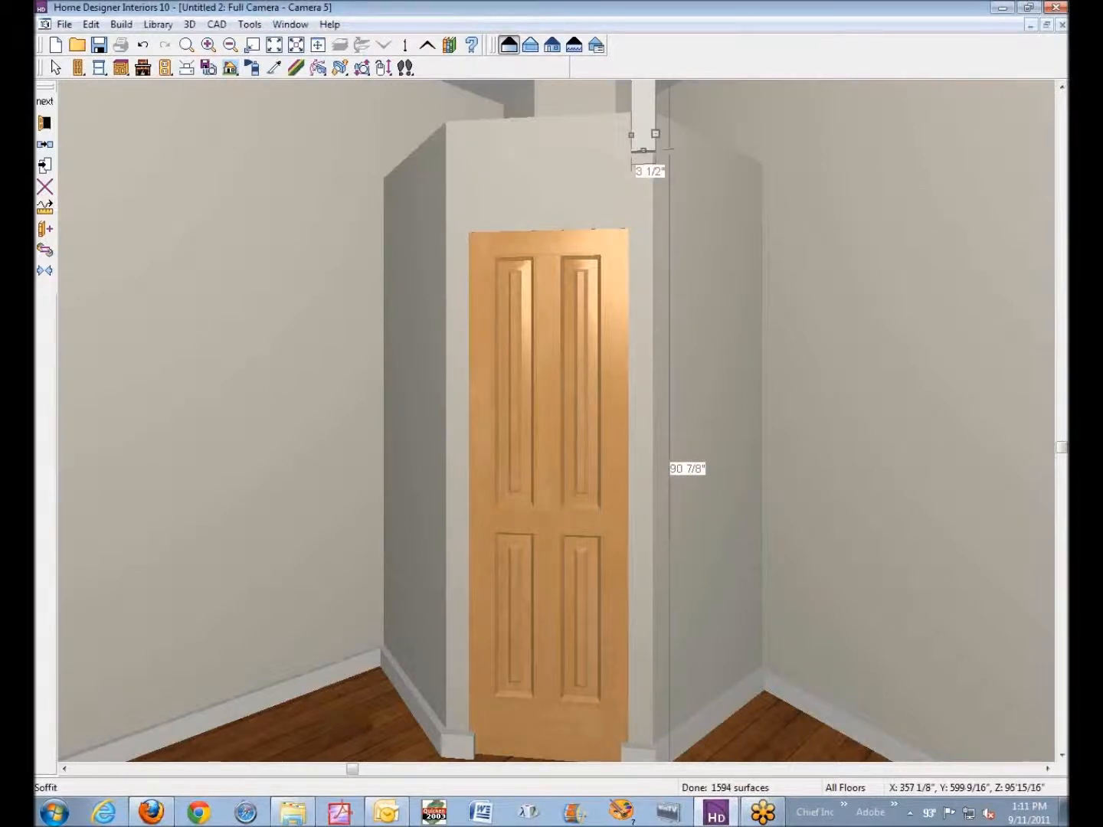
Lower the narrow soffit alongside the door and stretch it down to the baseboard, about 80" tall.
left_click(1061, 88)
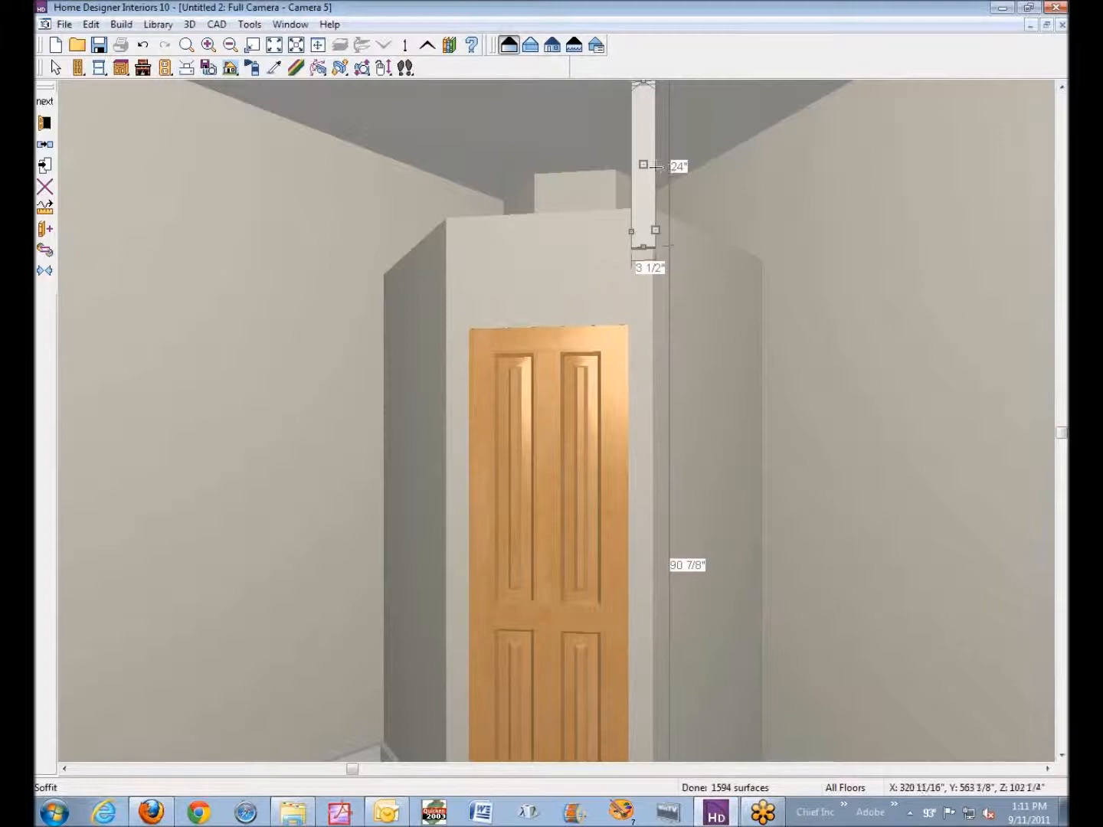
left_click_drag(642, 163, 645, 376)
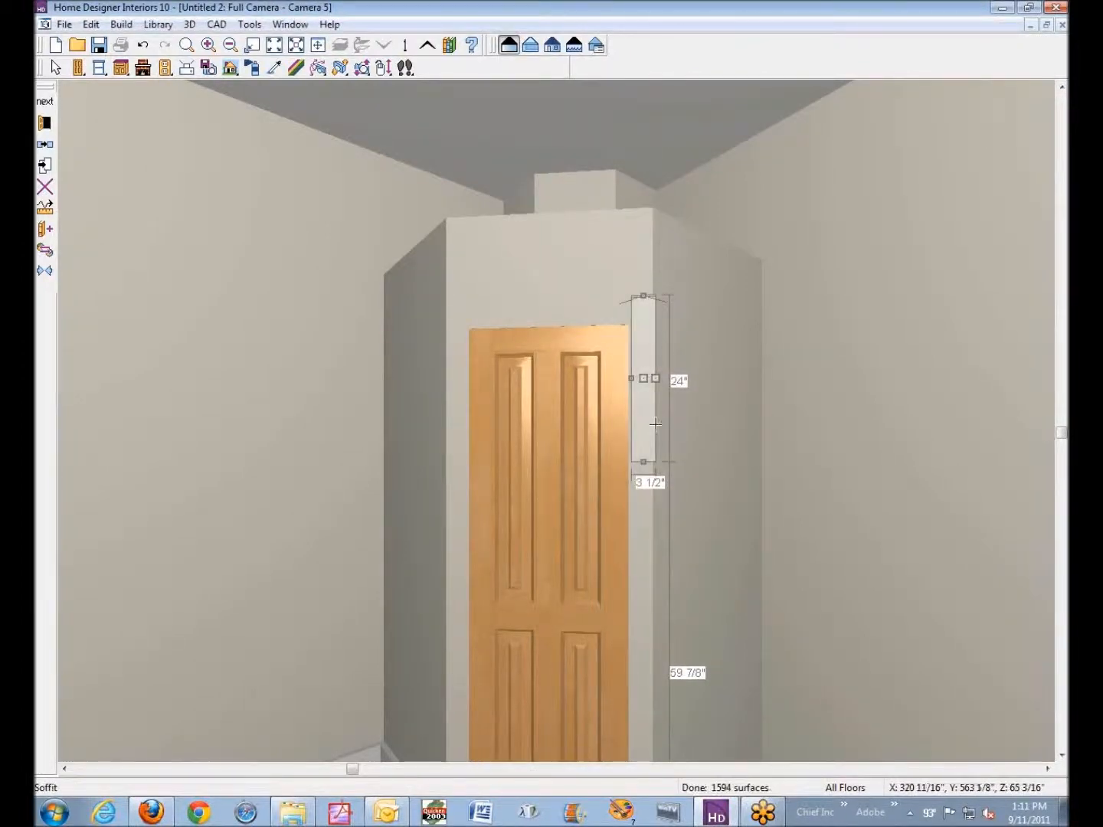
scroll(645, 380, "down", 5)
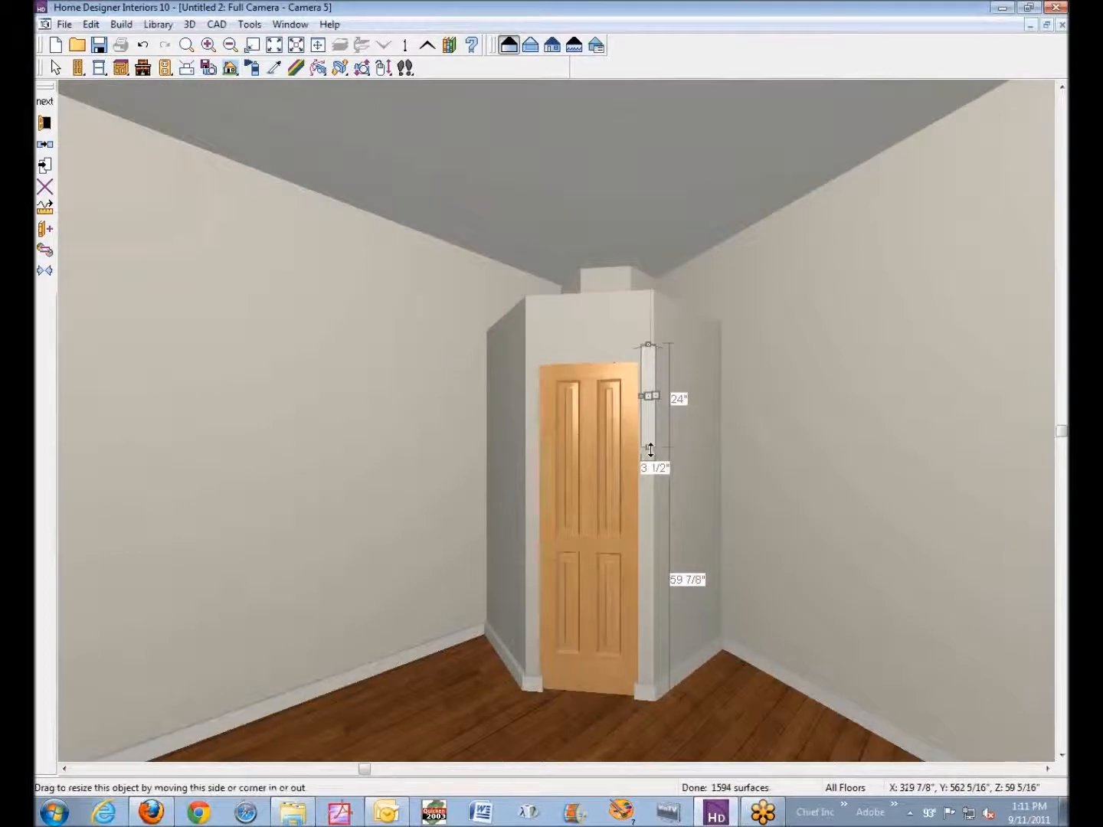
left_click_drag(650, 450, 603, 714)
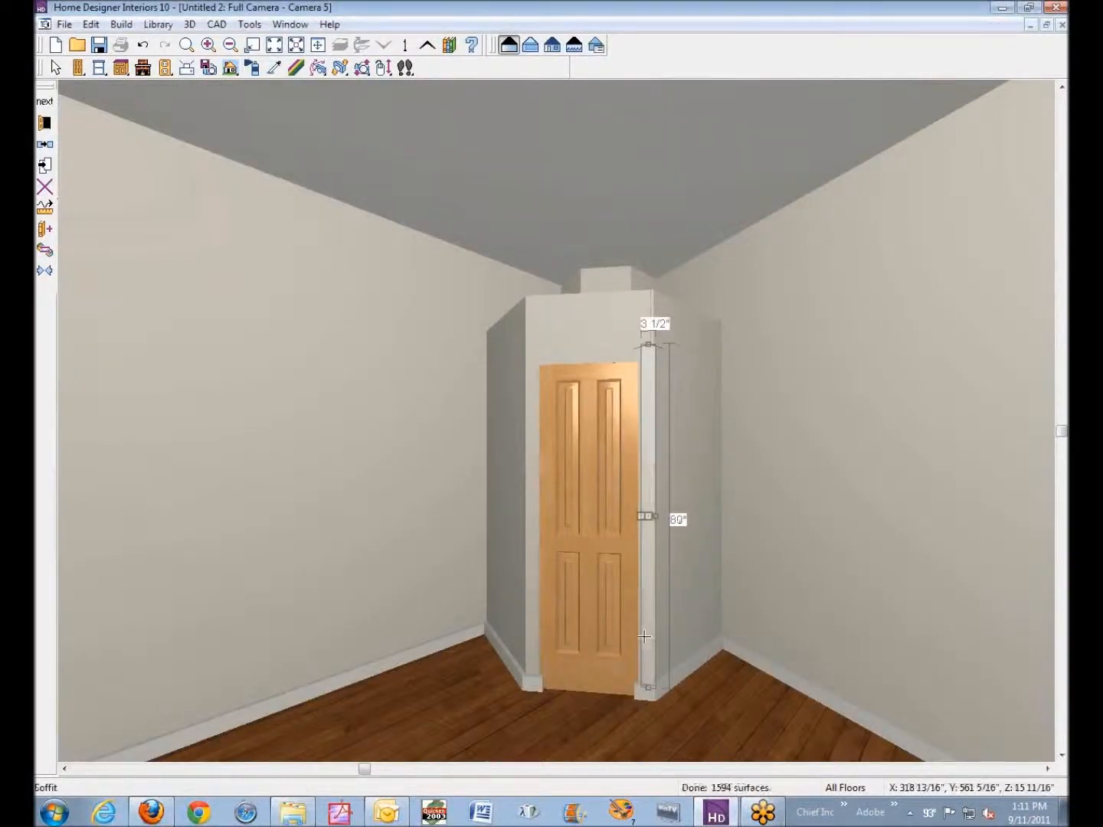
Shift the trim soffit against the door's edge and narrow it to about 2 9/16" from its outer side.
scroll(647, 520, "up", 5)
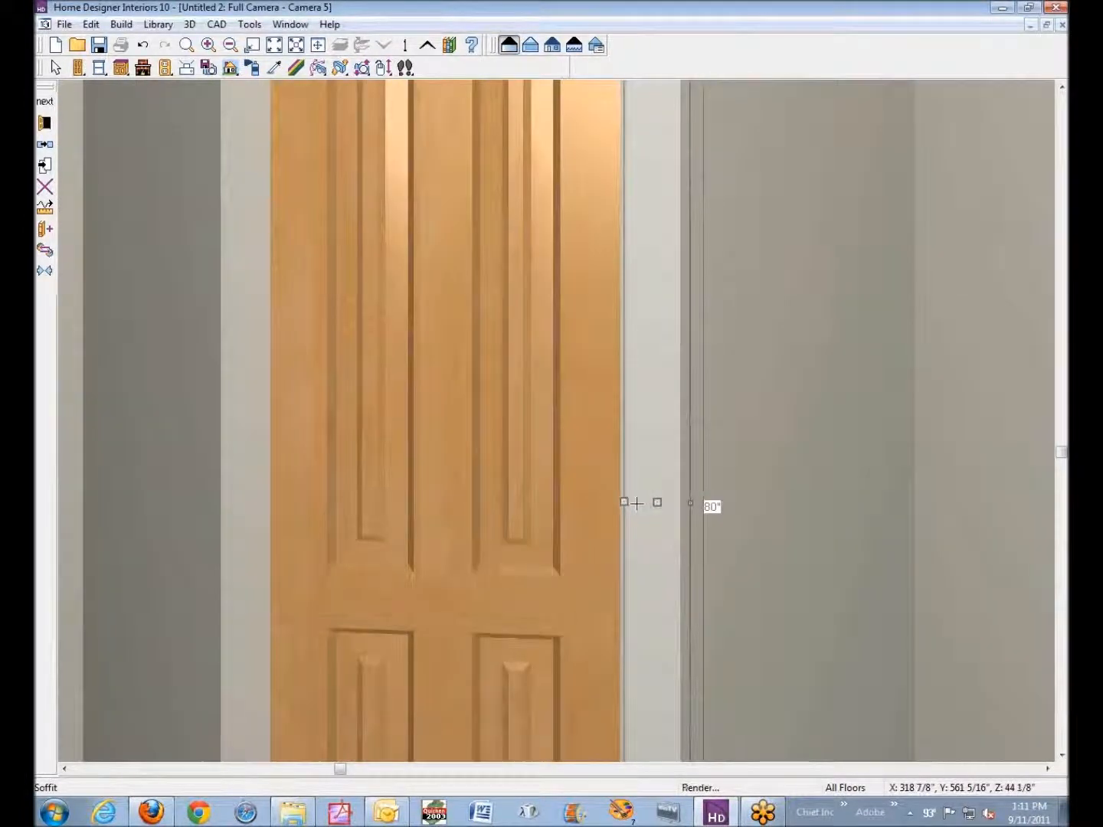
scroll(637, 503, "up", 3)
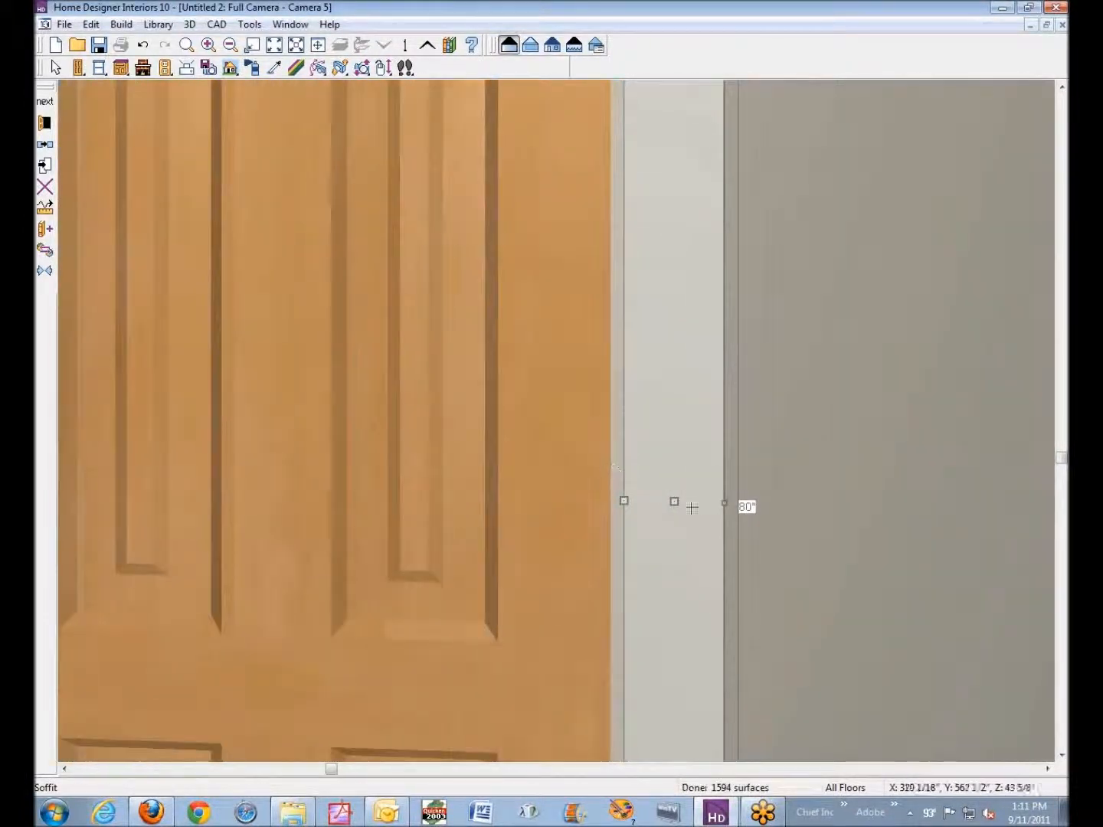
left_click_drag(674, 502, 664, 504)
scroll(664, 504, "down", 6)
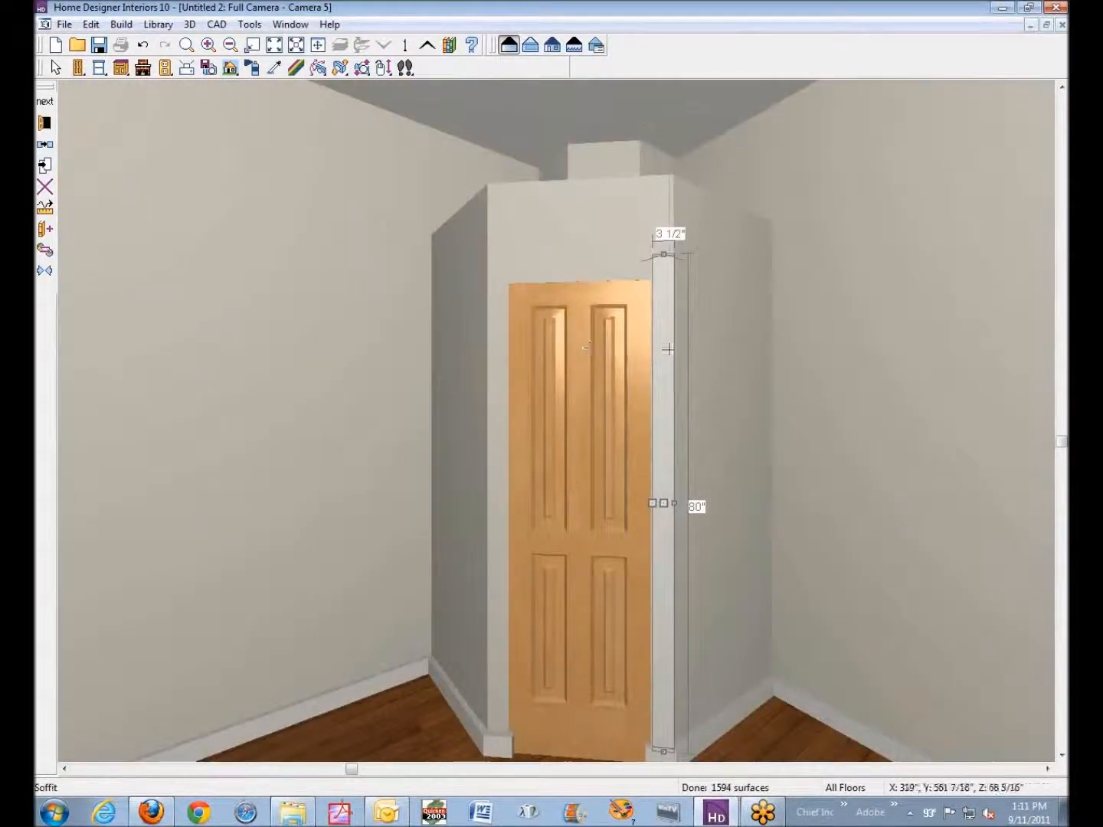
scroll(663, 265, "up", 3)
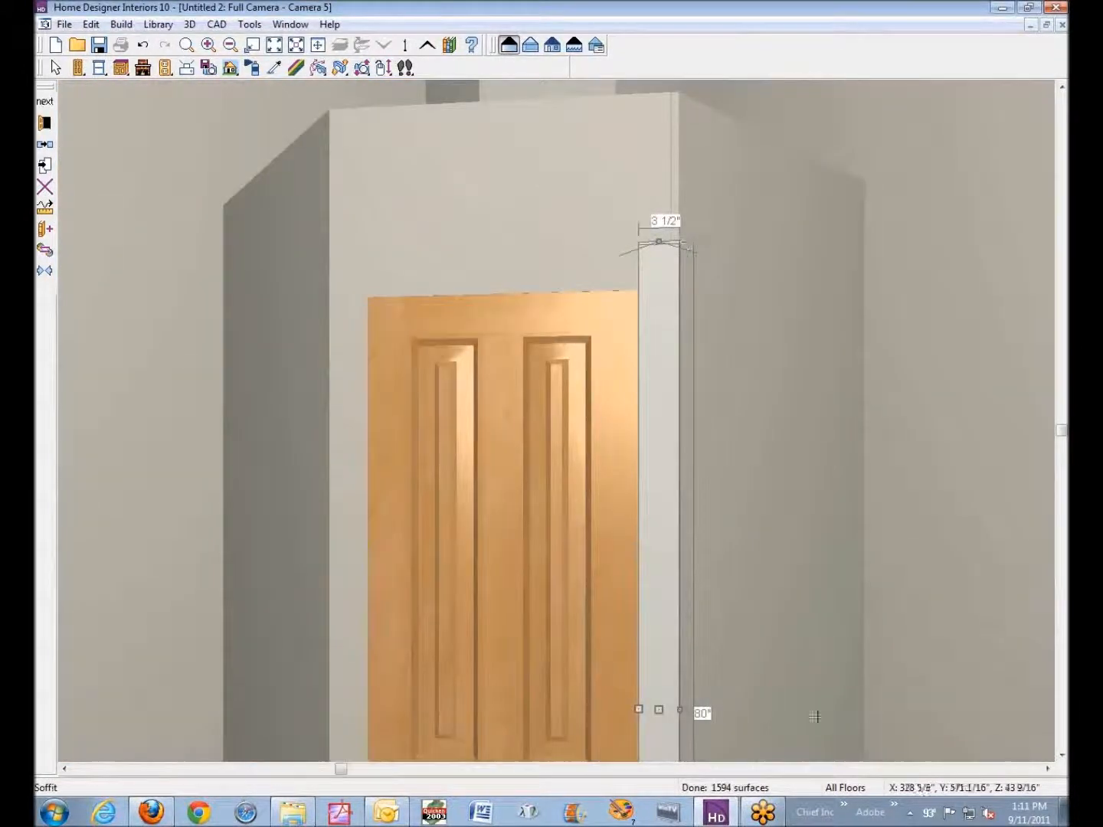
left_click_drag(679, 713, 665, 720)
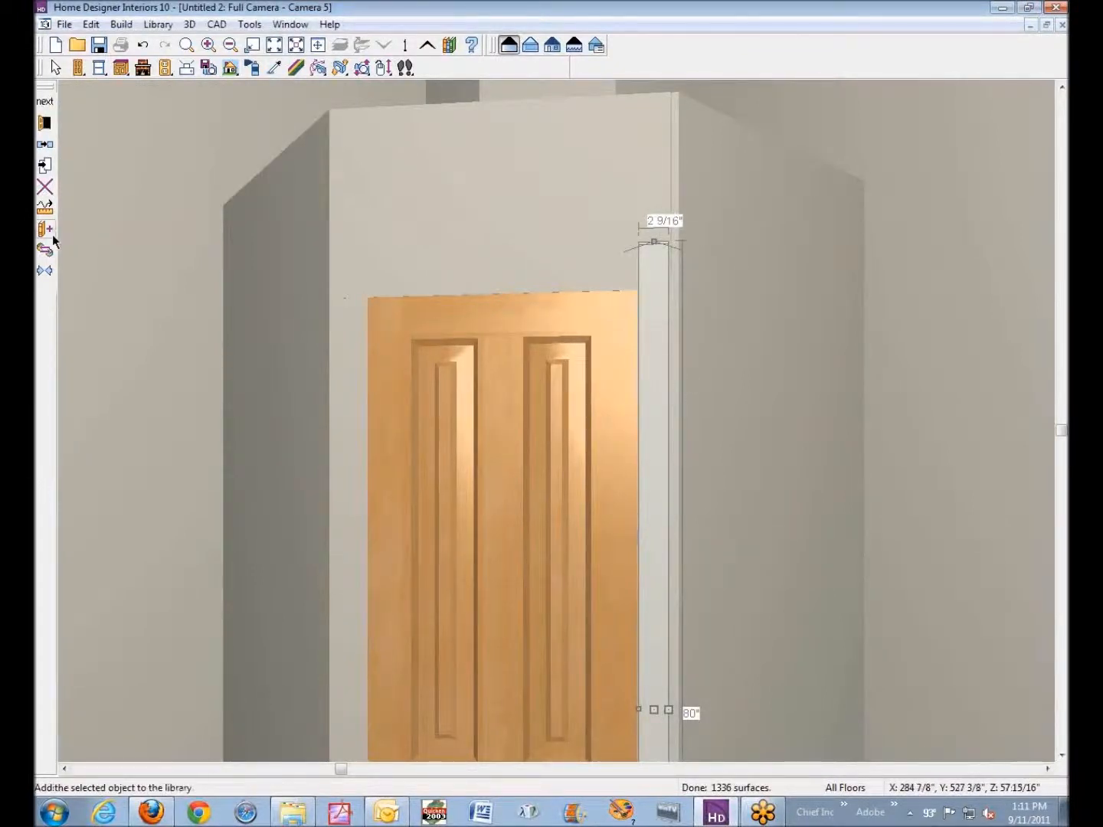
Copy the trim soffit in place and move the copy to the opposite side of the door.
left_click(46, 165)
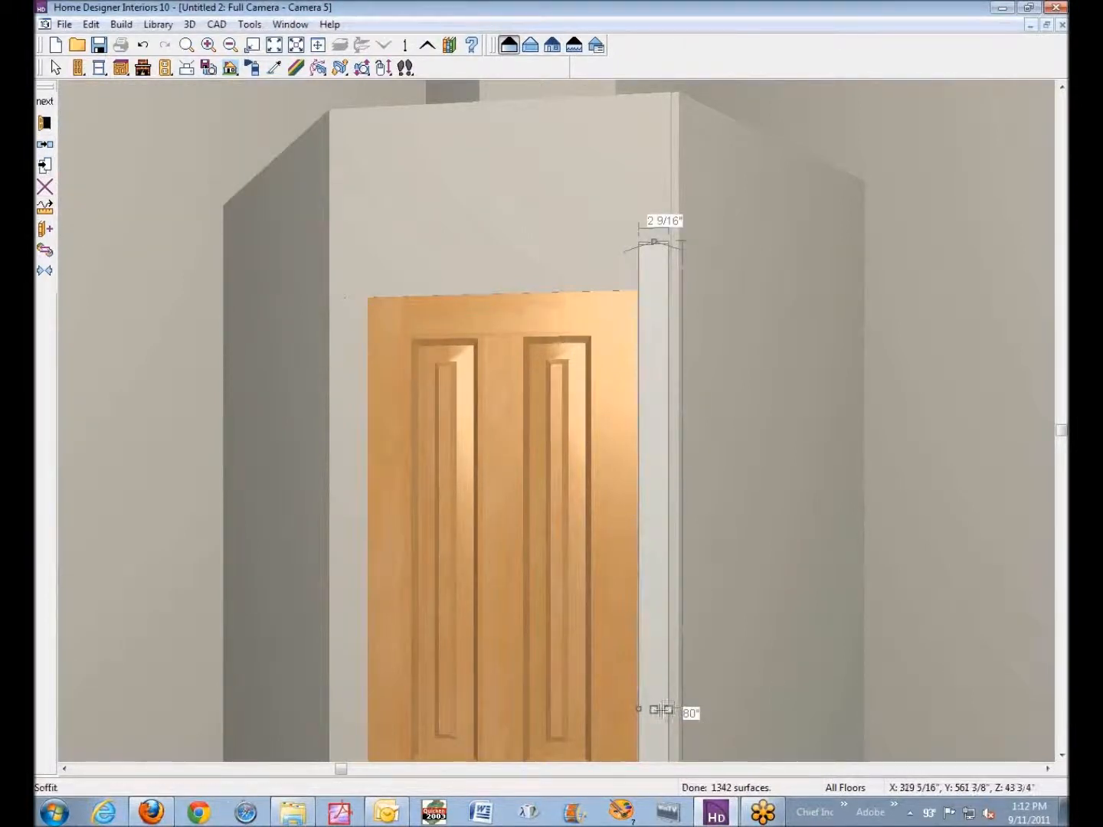
left_click_drag(653, 712, 352, 741)
key("Escape")
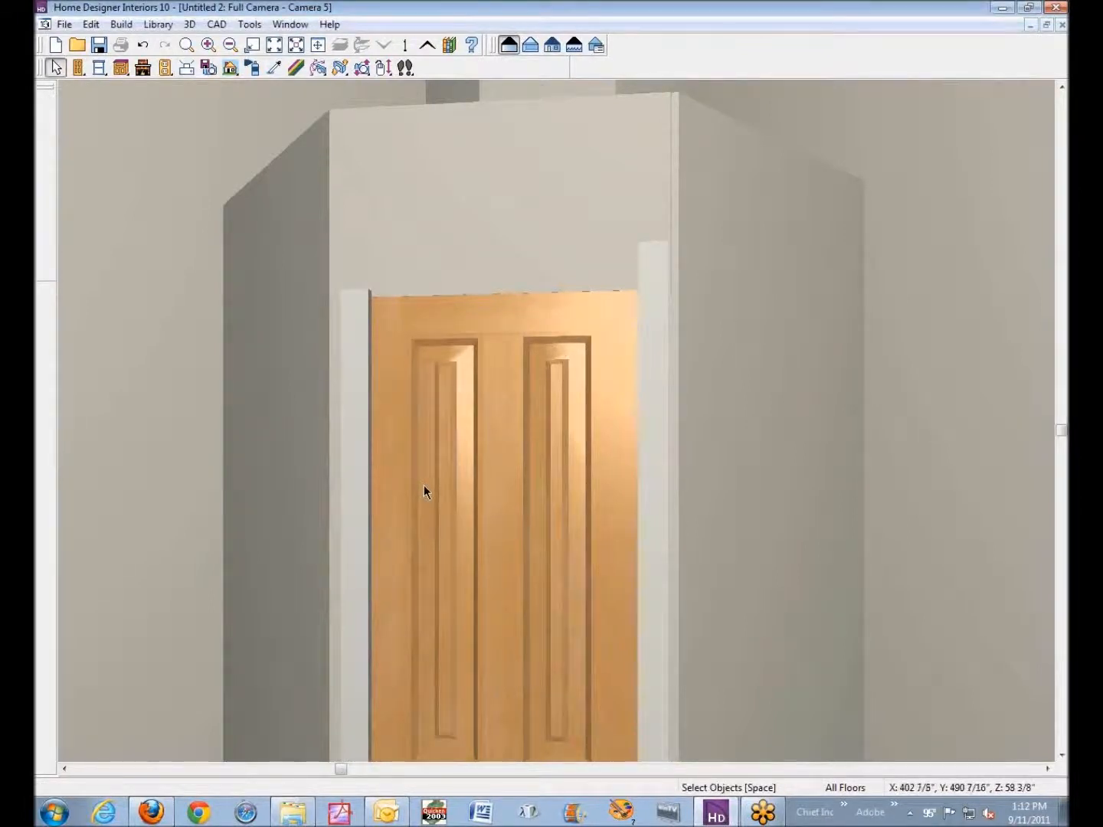
Level the two door trims by shortening the hinge-side soffit to about 78 3/16" and raising the top of the opposite one slightly.
scroll(424, 485, "down", 5)
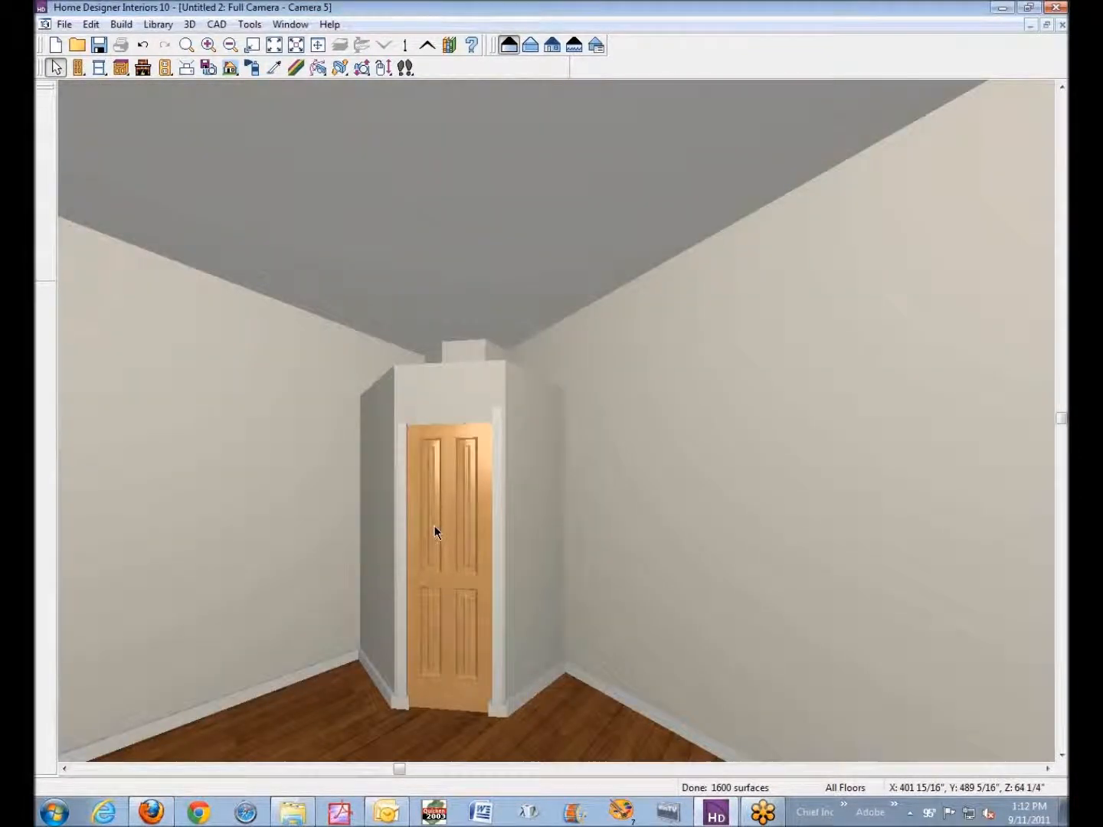
scroll(415, 518, "up", 4)
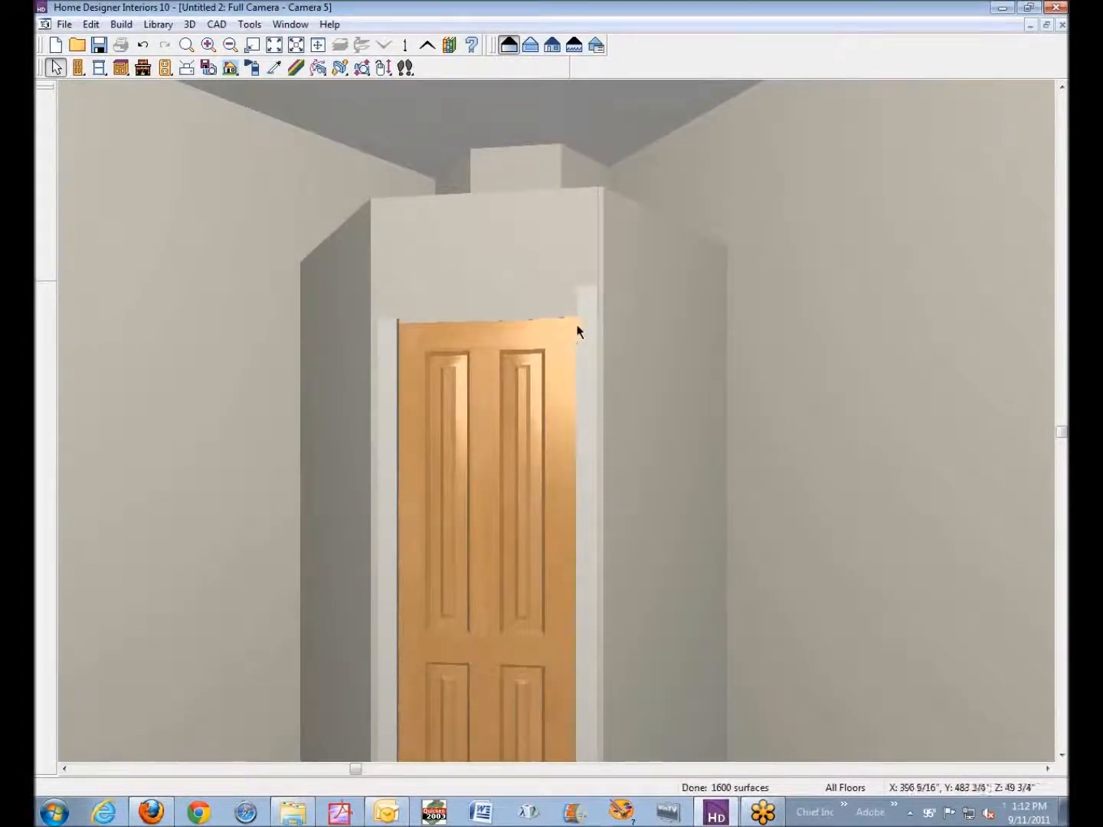
scroll(575, 338, "down", 3)
scroll(575, 339, "up", 2)
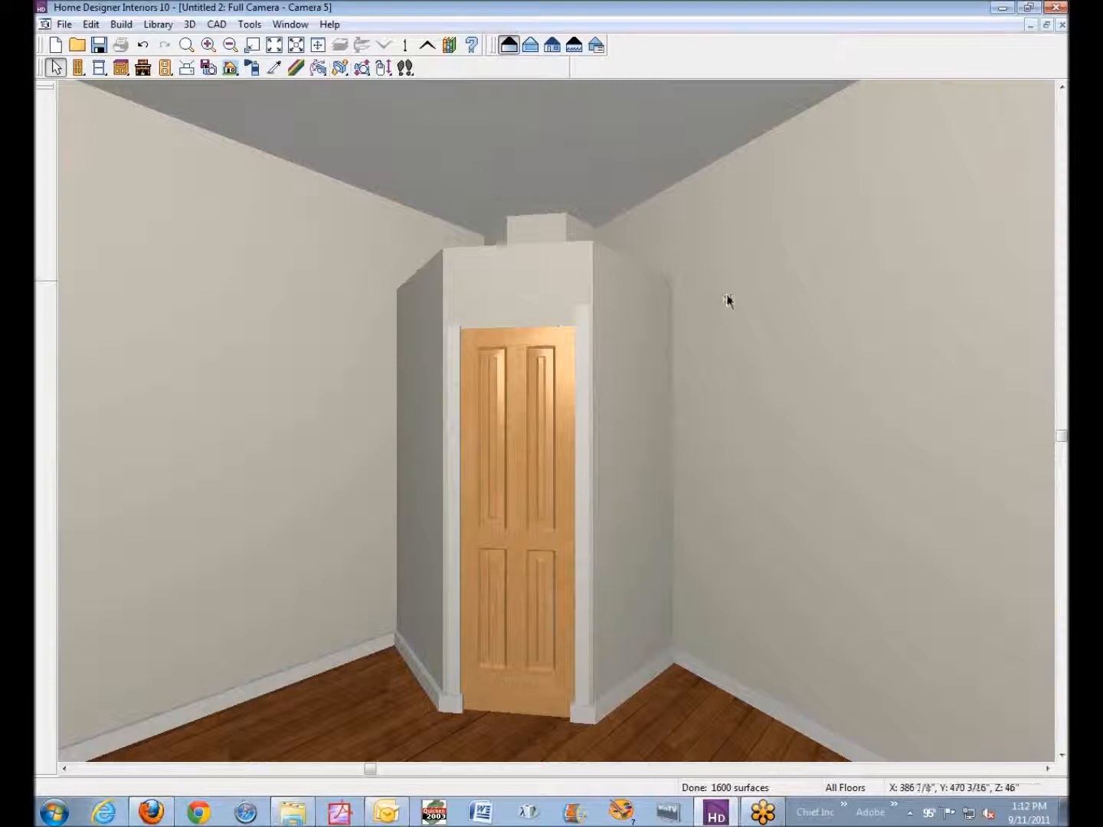
left_click(583, 321)
left_click_drag(581, 307, 582, 314)
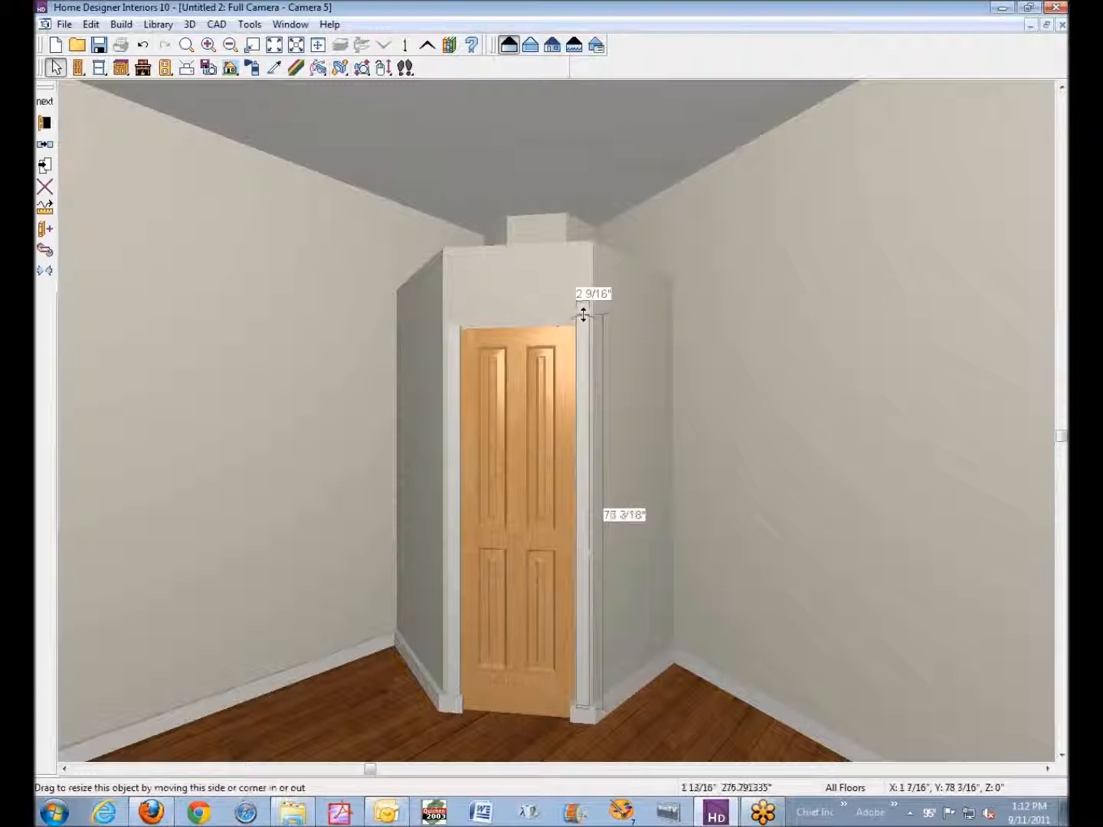
left_click(457, 340)
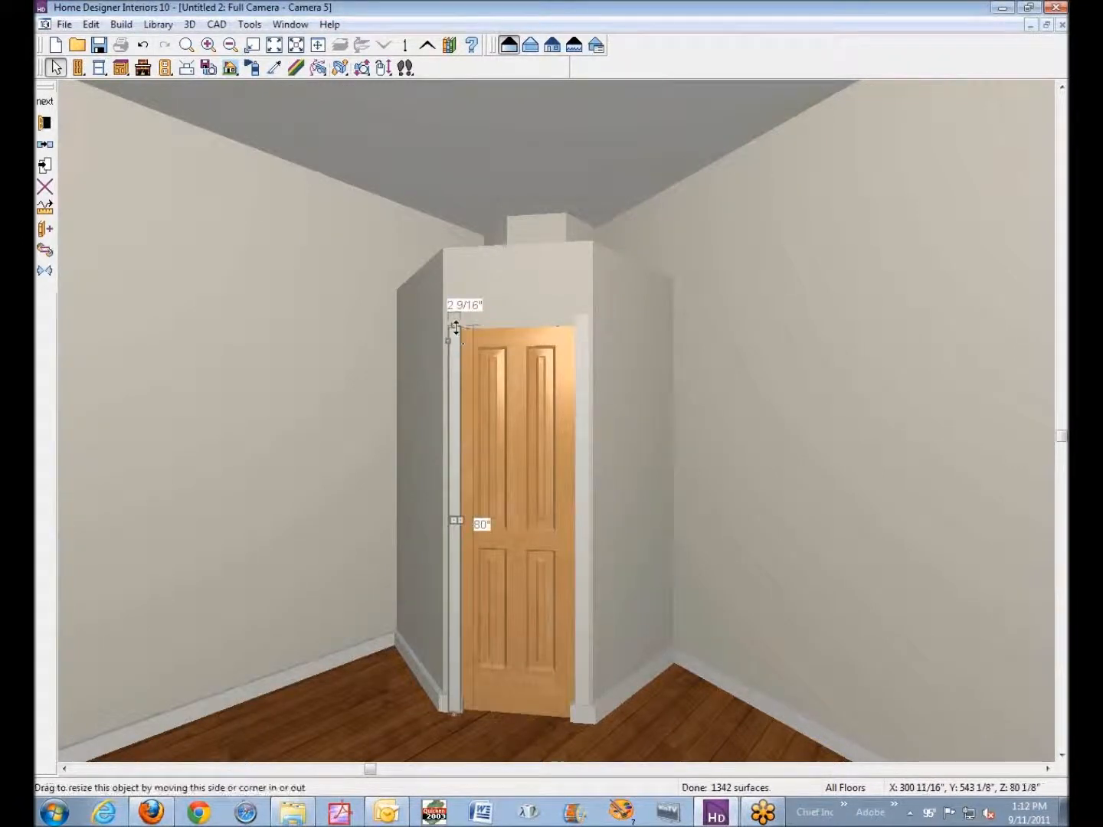
left_click_drag(453, 329, 449, 322)
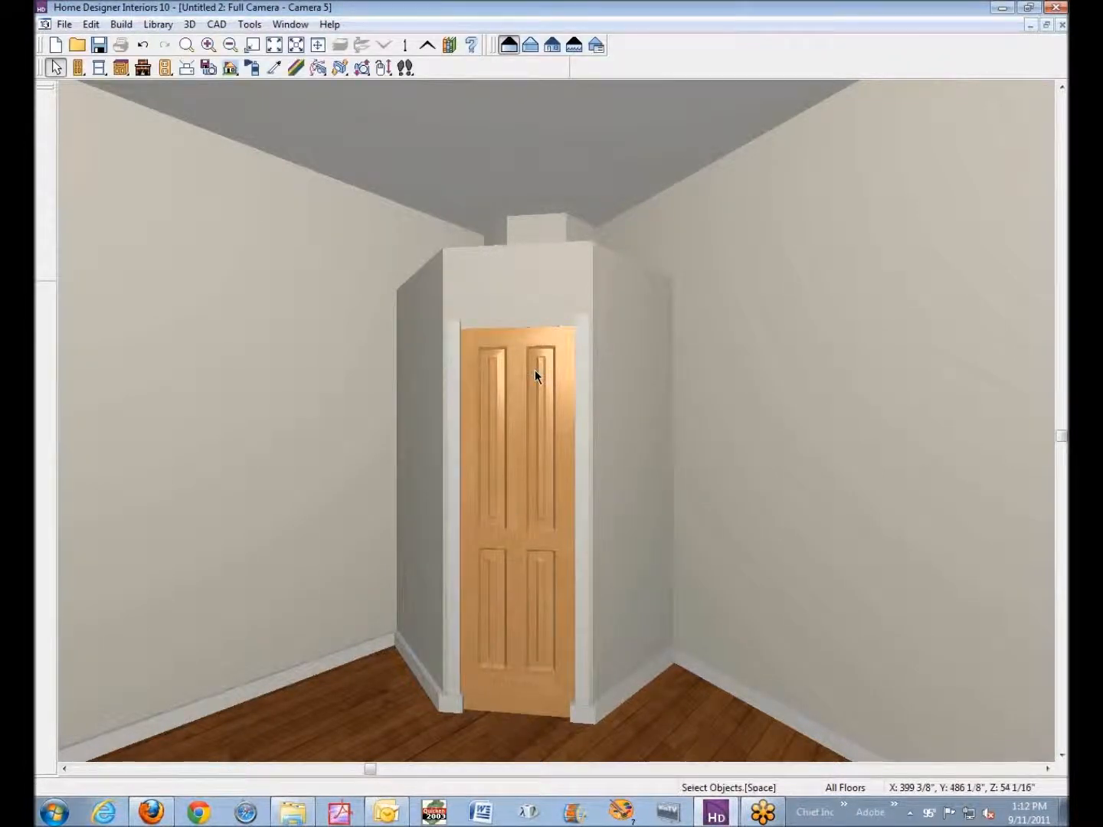